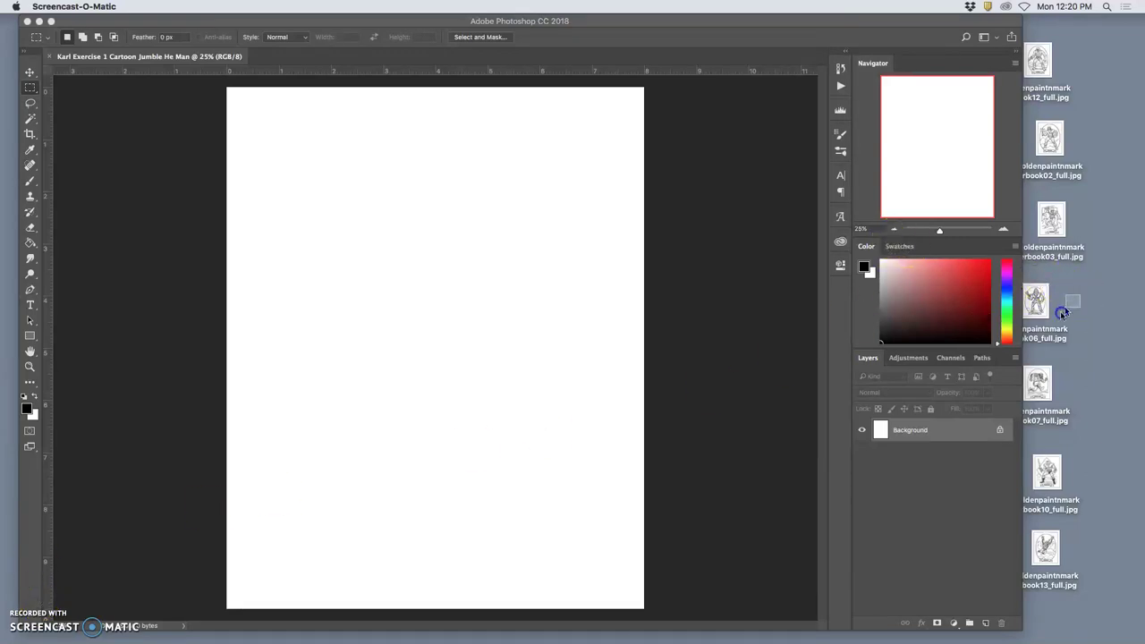
- Line up the book06, book07, book12, book10 and book13 icons along the desktop's right edge, then deselect
{"action": "left_click_drag", "start_coordinate": [1044, 314], "coordinate": [1077, 309]}
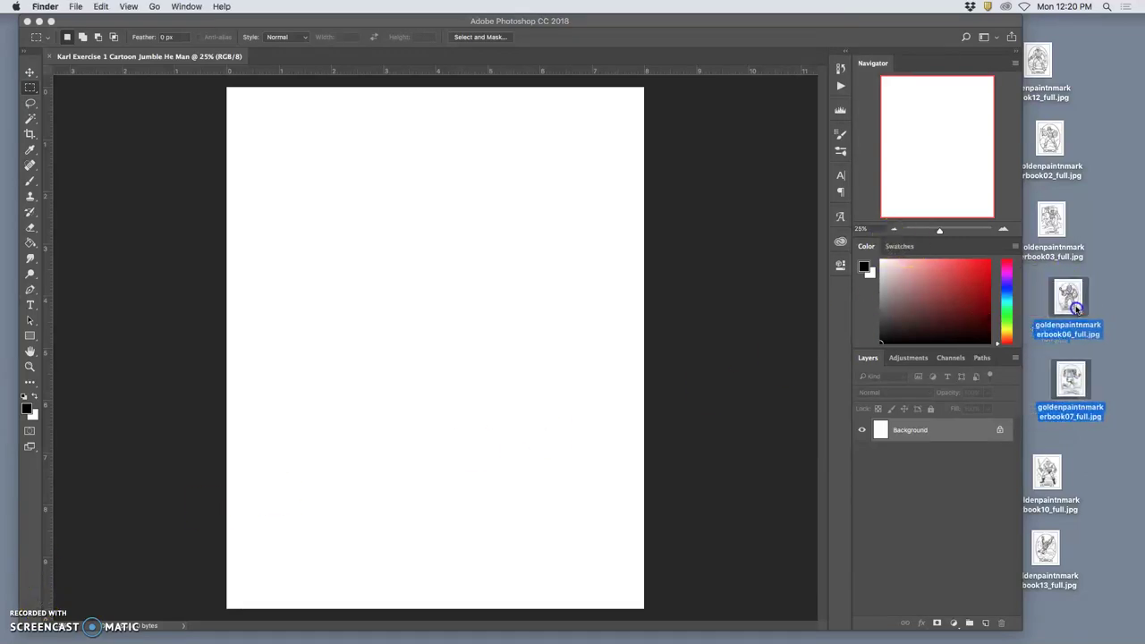
{"action": "left_click_drag", "start_coordinate": [1066, 93], "coordinate": [1088, 90]}
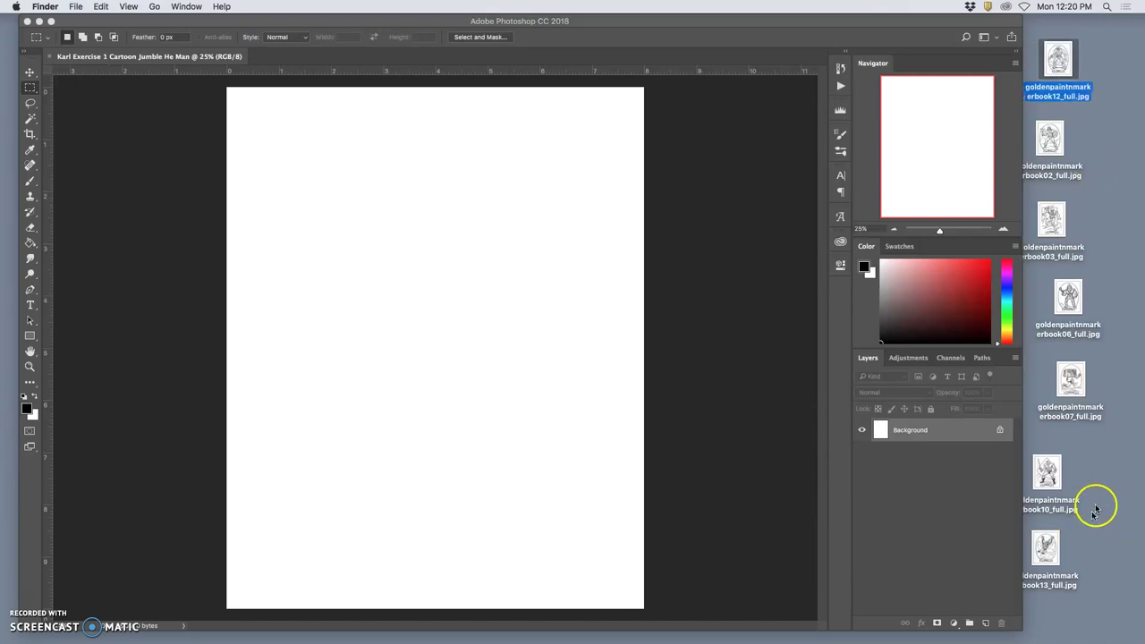
{"action": "left_click_drag", "start_coordinate": [1096, 510], "coordinate": [1028, 572]}
{"action": "left_click_drag", "start_coordinate": [1051, 475], "coordinate": [1079, 471]}
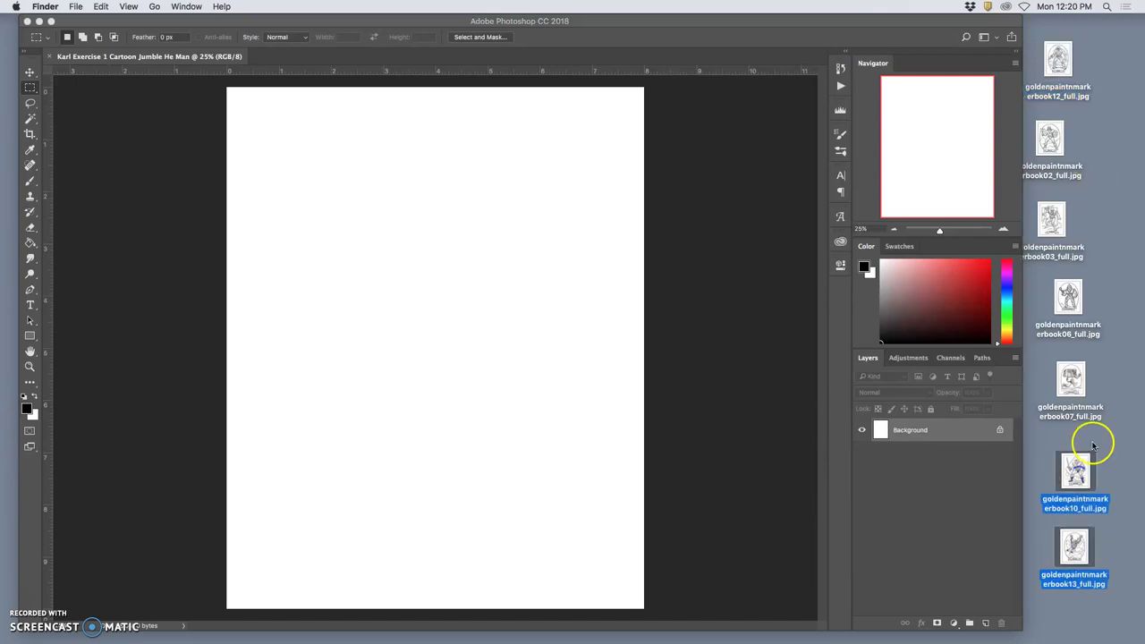
{"action": "left_click", "coordinate": [1093, 444]}
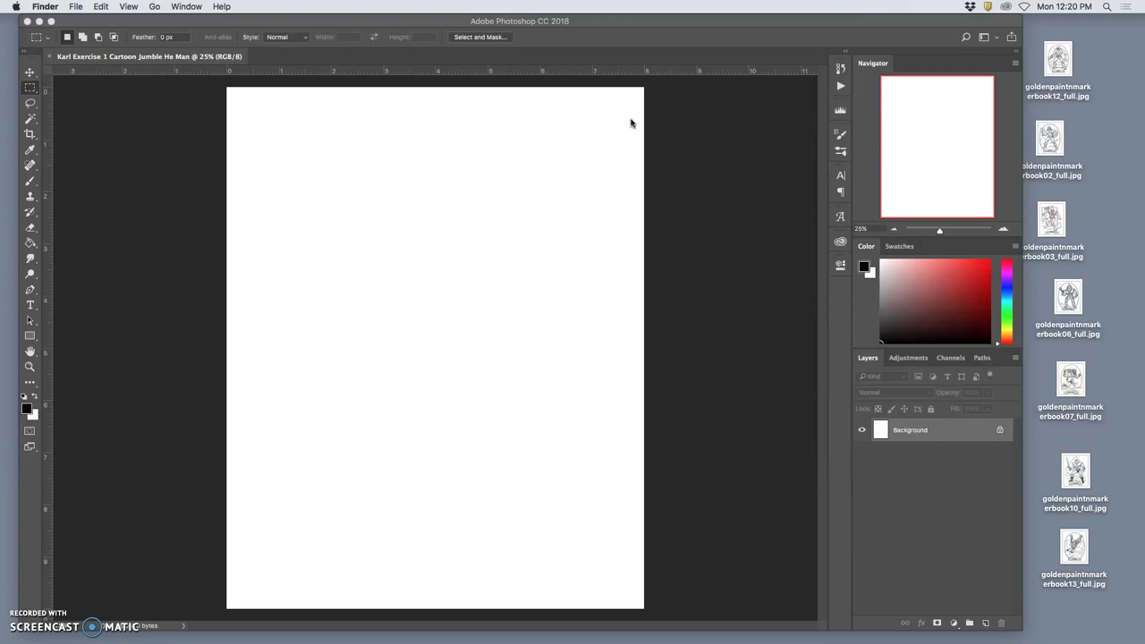
- Bring Photoshop forward and confirm in Image Size that the page is 8 x 10 inches at 350 ppi
{"action": "left_click", "coordinate": [659, 123]}
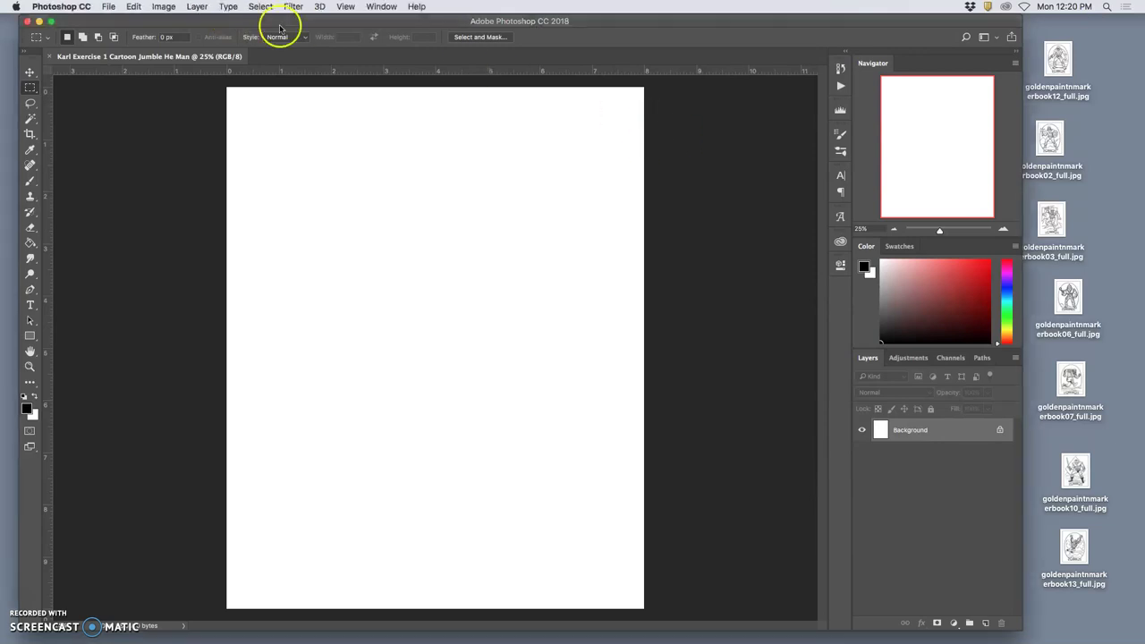
{"action": "left_click", "coordinate": [164, 7]}
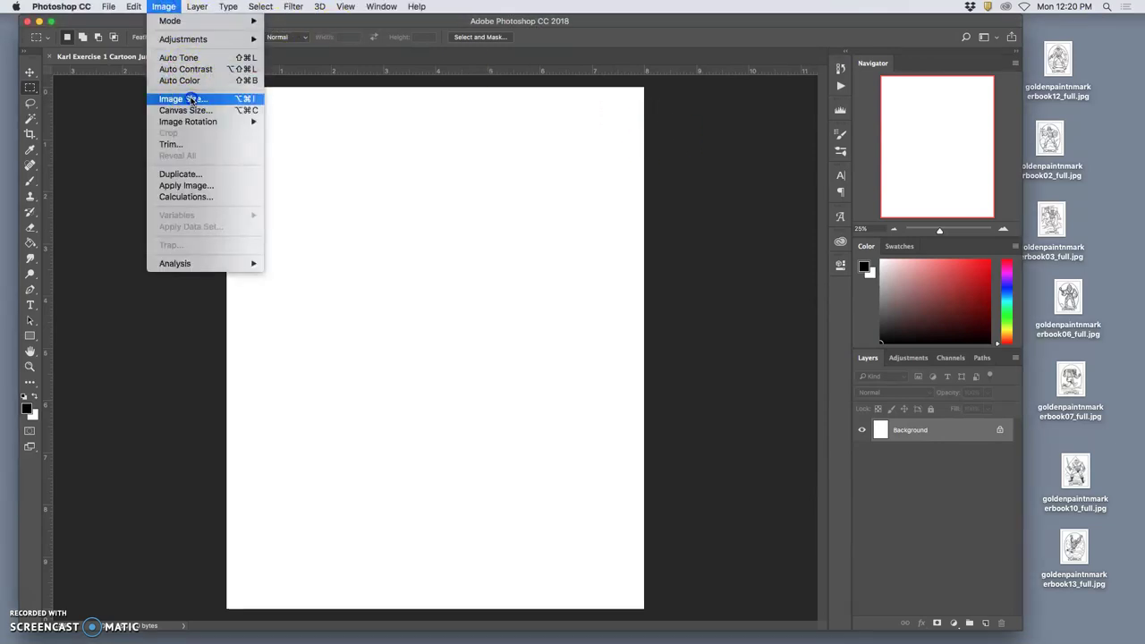
{"action": "left_click", "coordinate": [190, 174]}
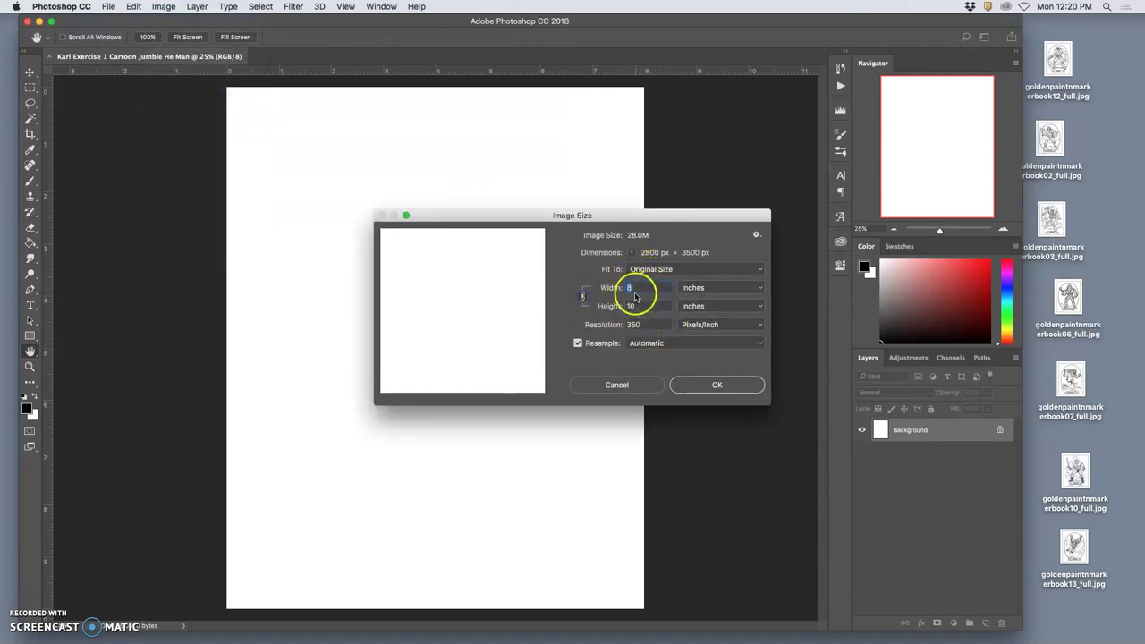
{"action": "left_click", "coordinate": [700, 385]}
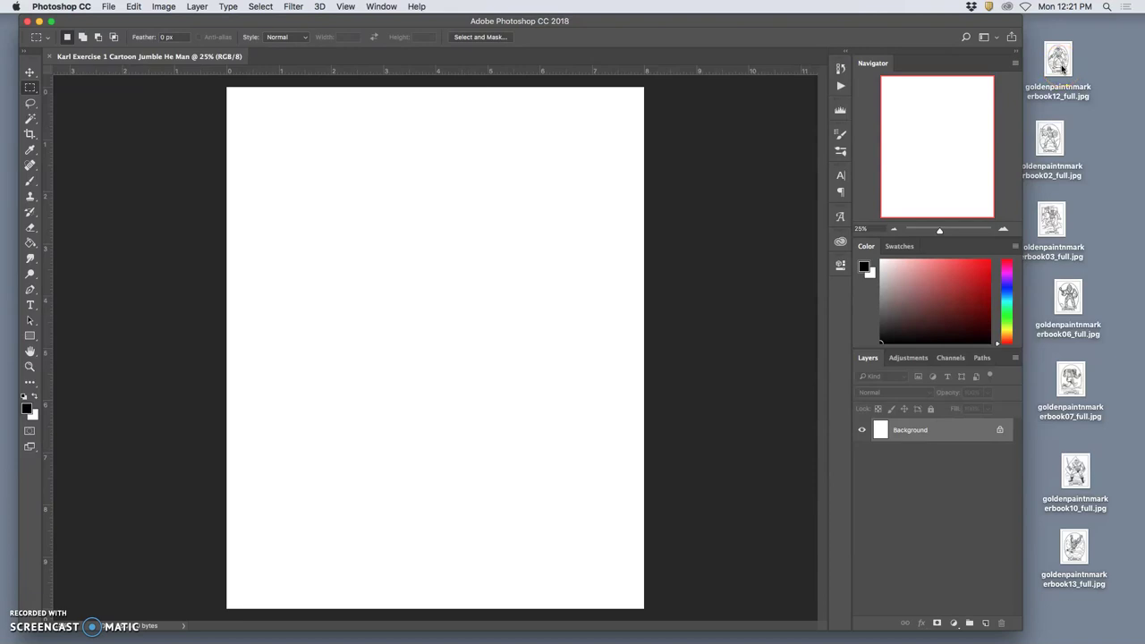
- Place goldenpaintnmarkerbook12_full.jpg on the canvas as a page-filling Zodac layer
{"action": "left_click_drag", "start_coordinate": [1062, 66], "coordinate": [470, 217]}
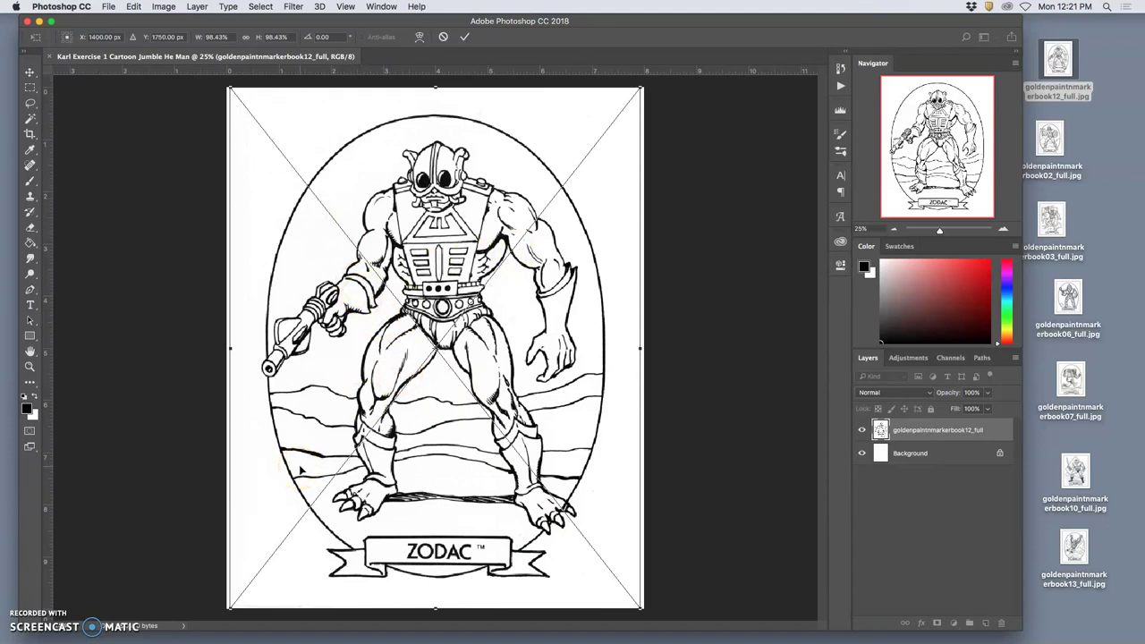
{"action": "key", "text": "Return"}
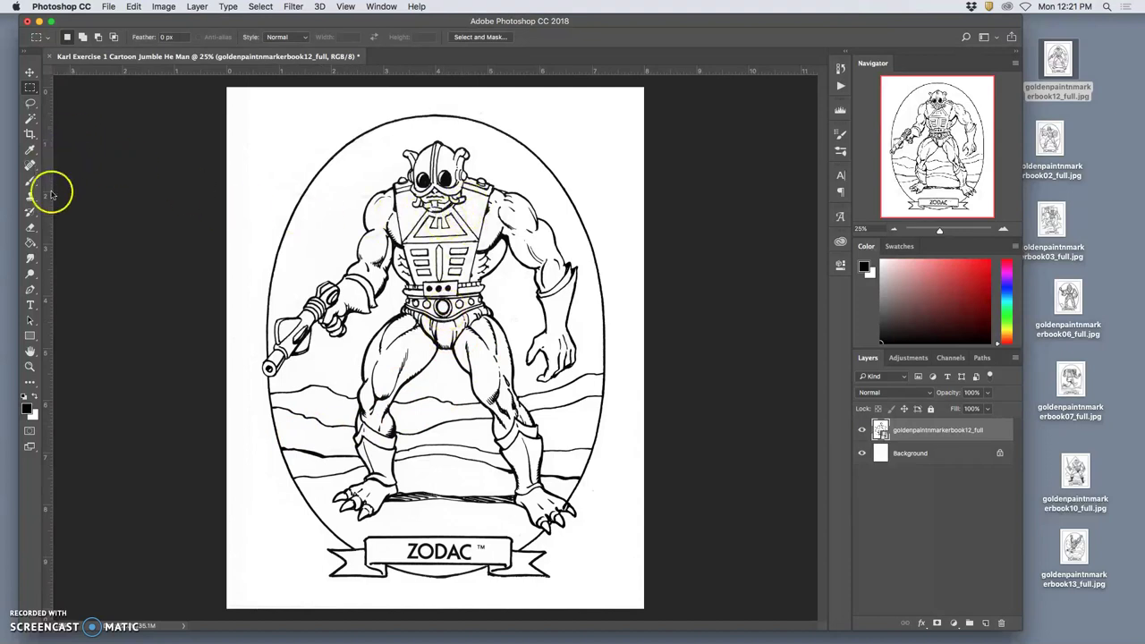
{"action": "left_click", "coordinate": [29, 103]}
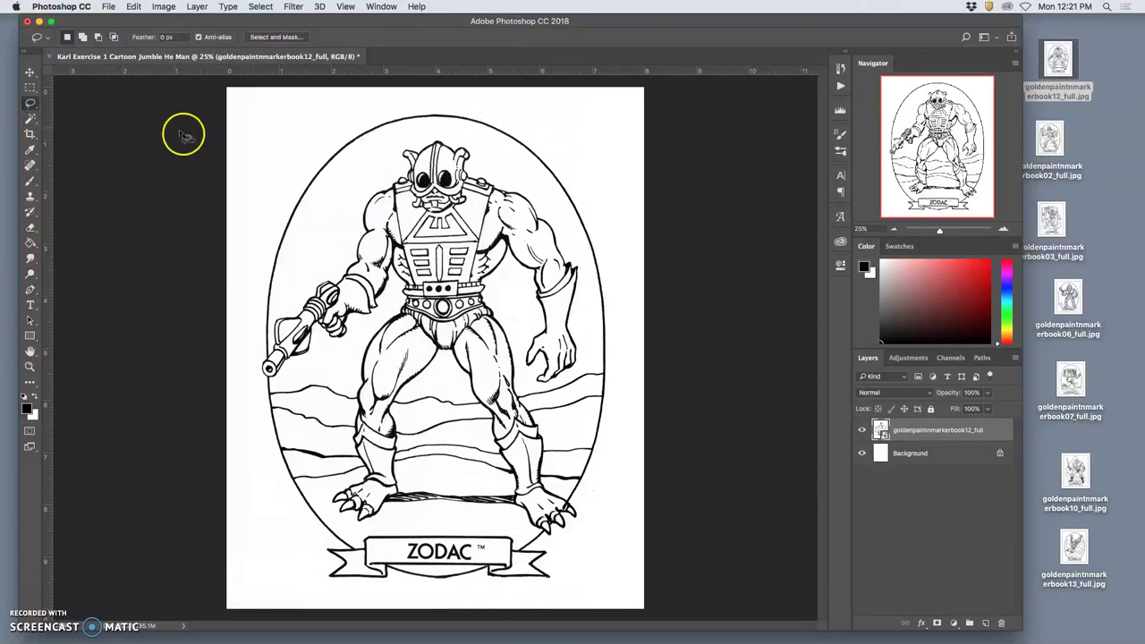
{"action": "mouse_move", "coordinate": [563, 165]}
{"action": "left_mouse_down"}
{"action": "mouse_move", "coordinate": [422, 183]}
{"action": "mouse_move", "coordinate": [524, 306]}
{"action": "mouse_move", "coordinate": [562, 258]}
{"action": "left_mouse_up"}
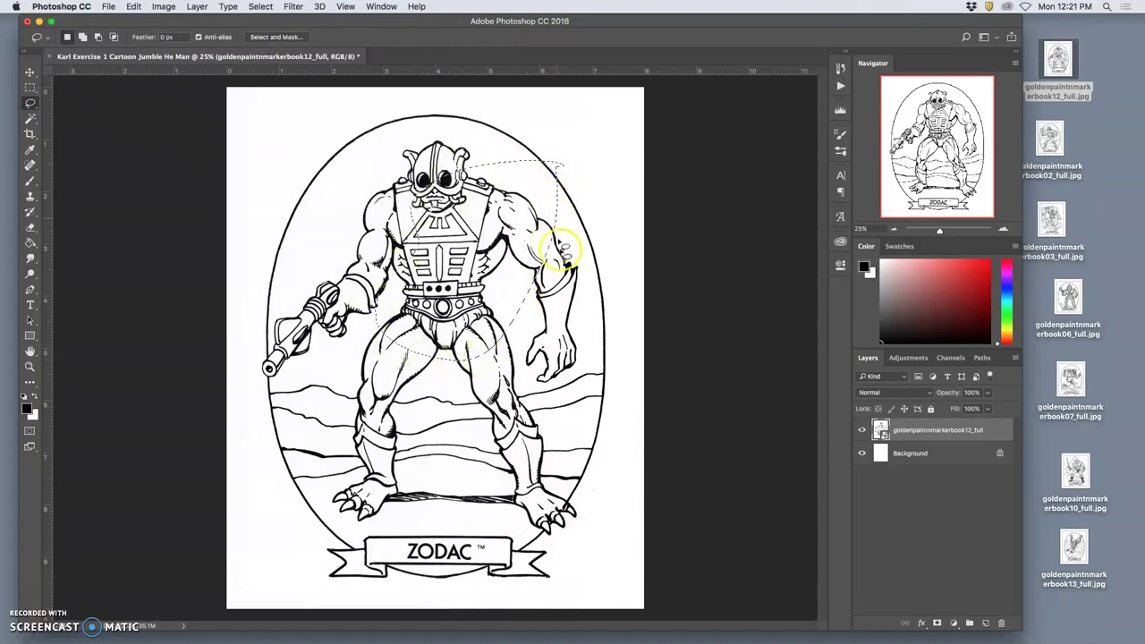
{"action": "key", "text": "BackSpace"}
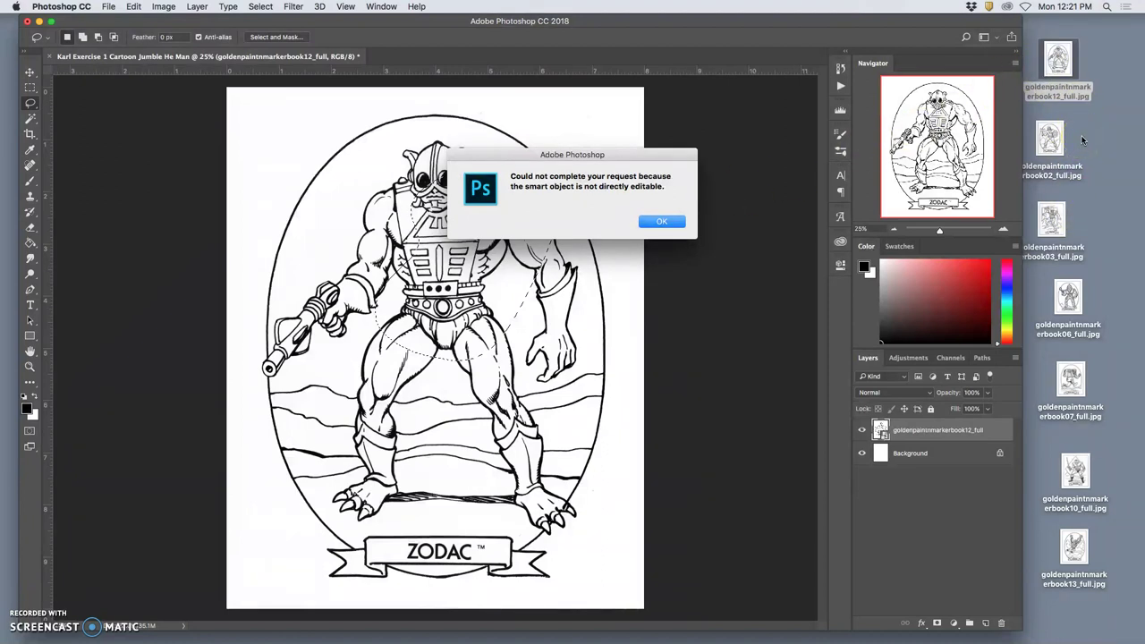
{"action": "left_click_drag", "start_coordinate": [1090, 105], "coordinate": [555, 323]}
{"action": "left_click", "coordinate": [661, 221]}
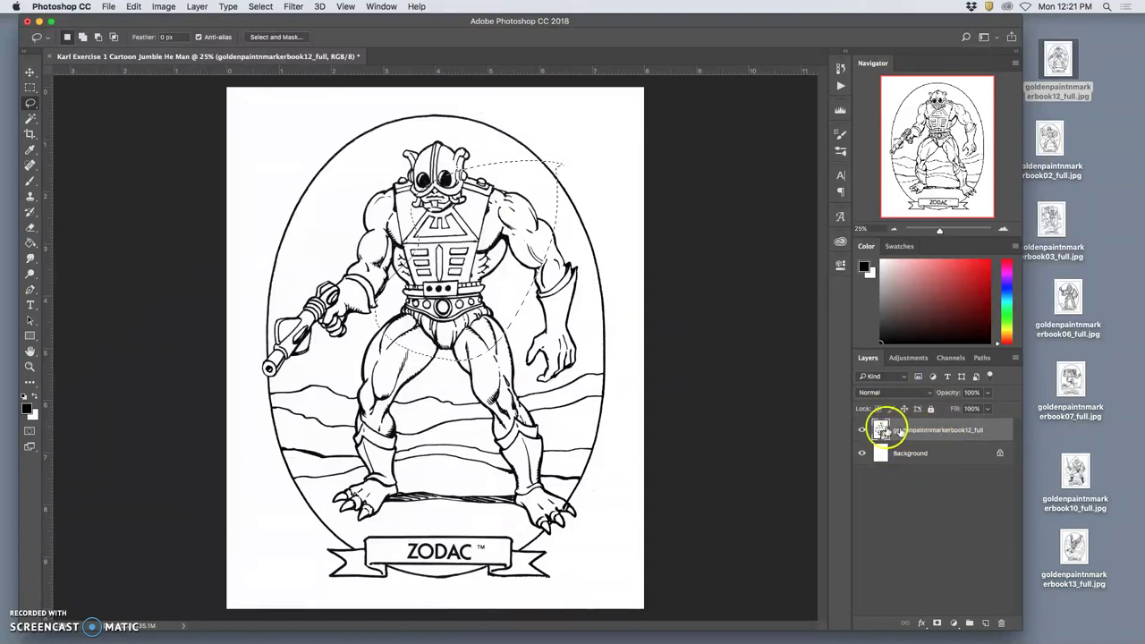
{"action": "left_click", "coordinate": [653, 400]}
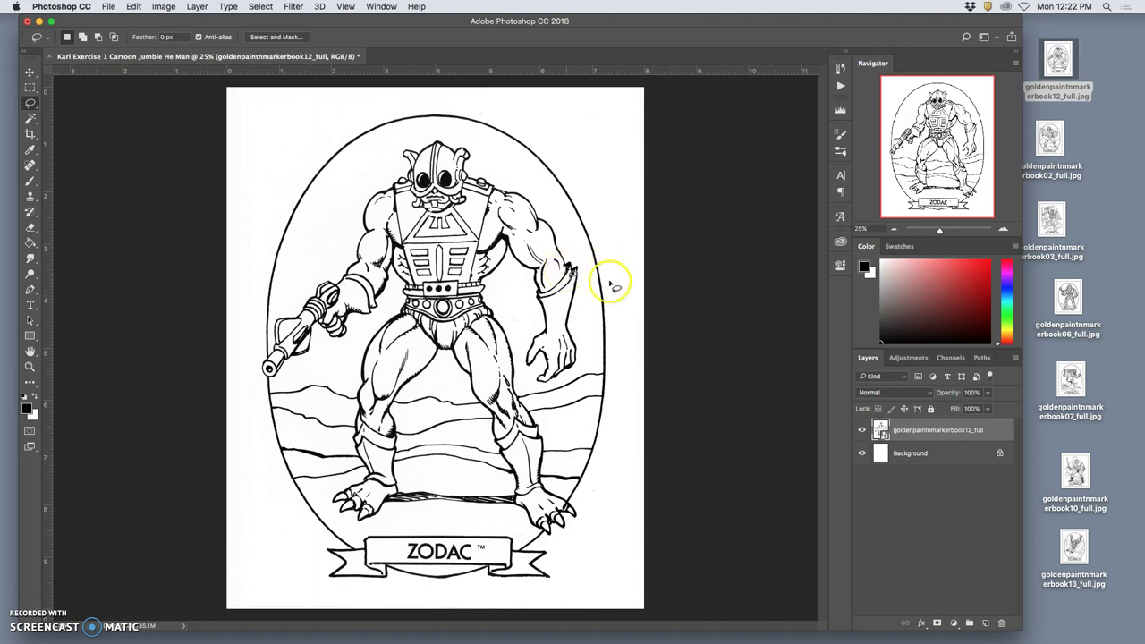
- Rasterize the Zodac layer from its Layers panel context menu
{"action": "right_click", "coordinate": [908, 427]}
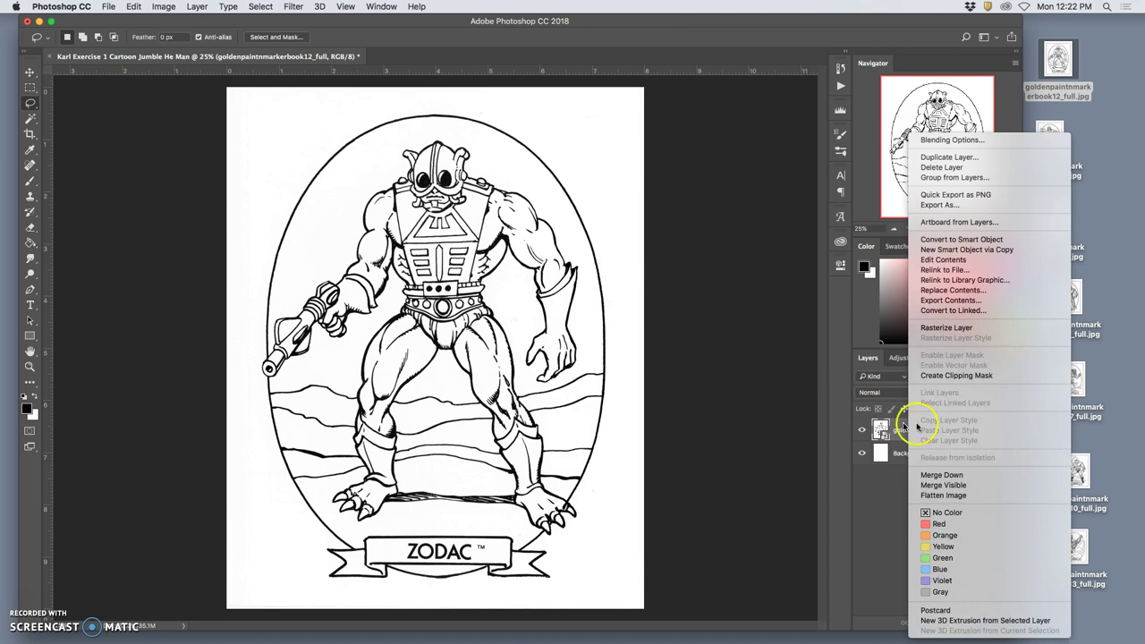
{"action": "left_click", "coordinate": [778, 472]}
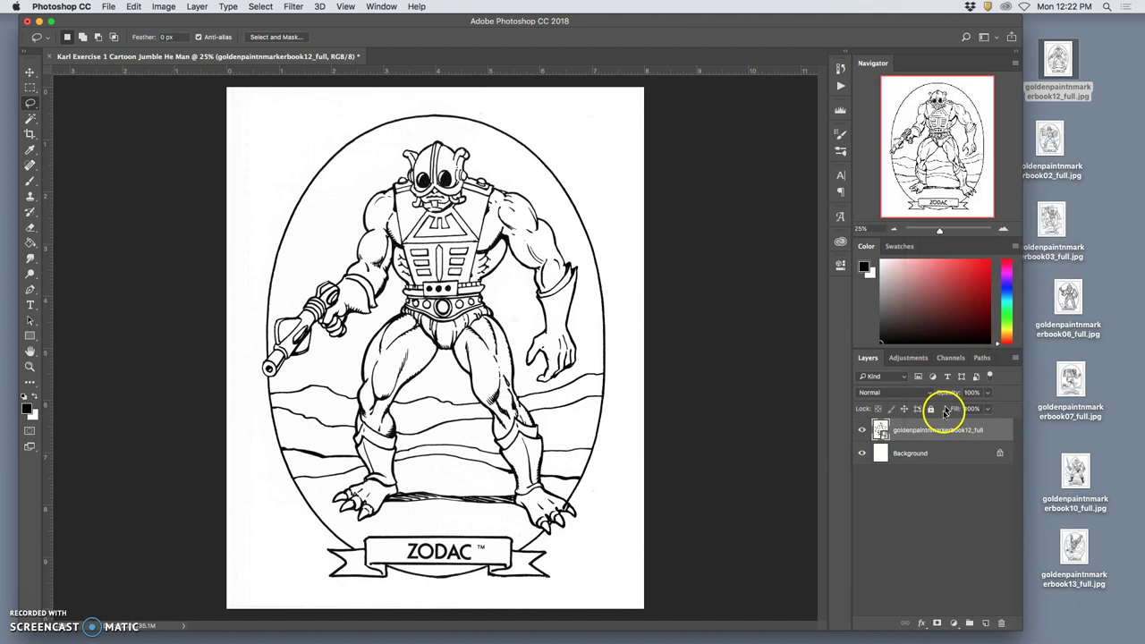
{"action": "right_click", "coordinate": [880, 430]}
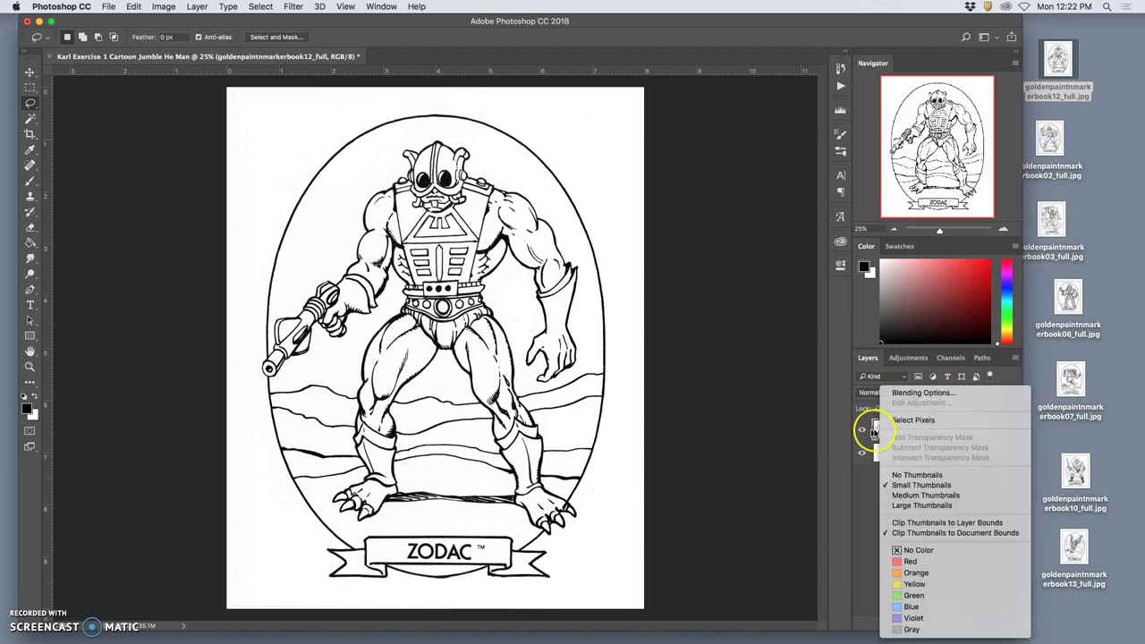
{"action": "left_click", "coordinate": [742, 473]}
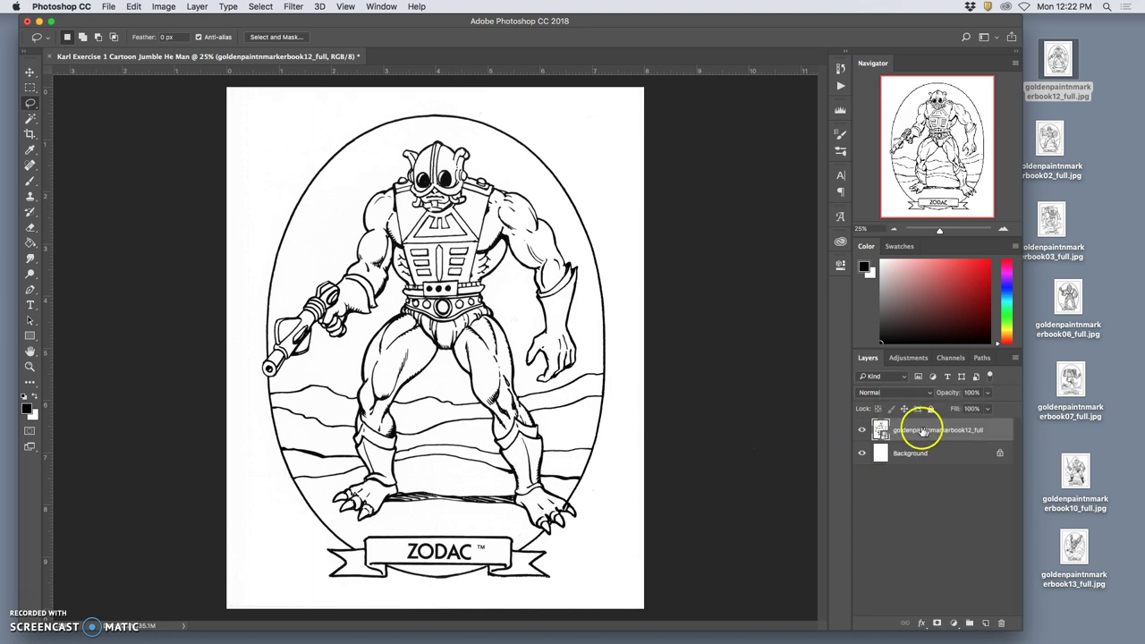
{"action": "right_click", "coordinate": [922, 429]}
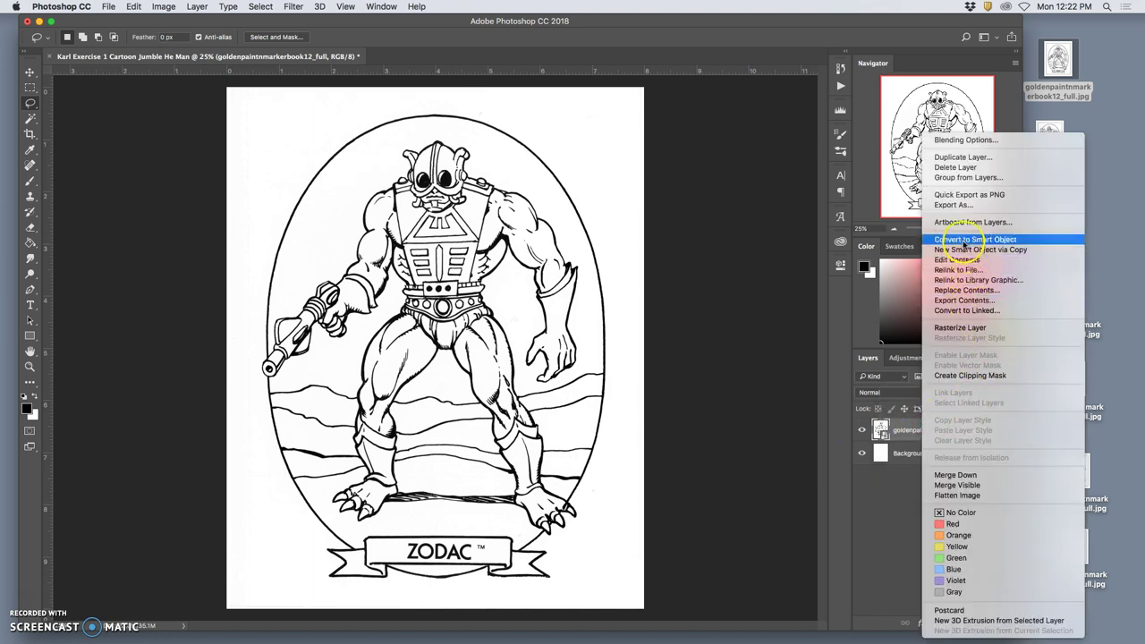
{"action": "left_click", "coordinate": [961, 328]}
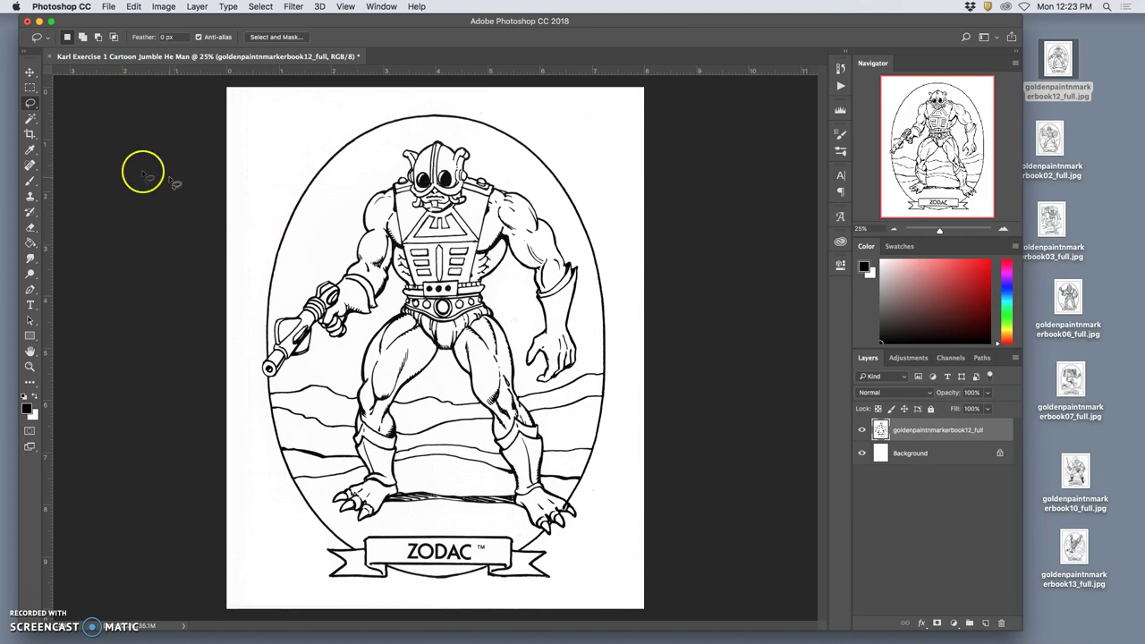
- Lasso the upper part of Zodac's oval border to remove it, keeping the figure intact
{"action": "mouse_move", "coordinate": [294, 261]}
{"action": "left_mouse_down"}
{"action": "mouse_move", "coordinate": [263, 357]}
{"action": "mouse_move", "coordinate": [240, 314]}
{"action": "mouse_move", "coordinate": [264, 202]}
{"action": "mouse_move", "coordinate": [341, 114]}
{"action": "mouse_move", "coordinate": [457, 100]}
{"action": "mouse_move", "coordinate": [567, 141]}
{"action": "mouse_move", "coordinate": [617, 255]}
{"action": "mouse_move", "coordinate": [611, 383]}
{"action": "mouse_move", "coordinate": [572, 235]}
{"action": "mouse_move", "coordinate": [501, 157]}
{"action": "mouse_move", "coordinate": [425, 136]}
{"action": "mouse_move", "coordinate": [321, 219]}
{"action": "left_mouse_up"}
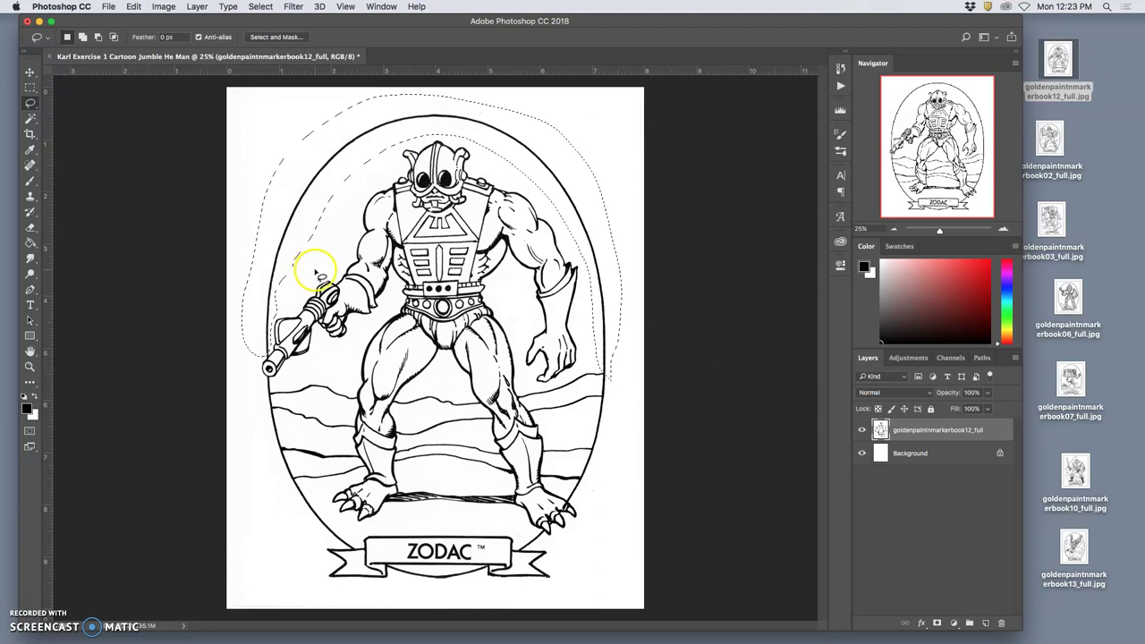
{"action": "left_click_drag", "start_coordinate": [318, 277], "coordinate": [282, 285]}
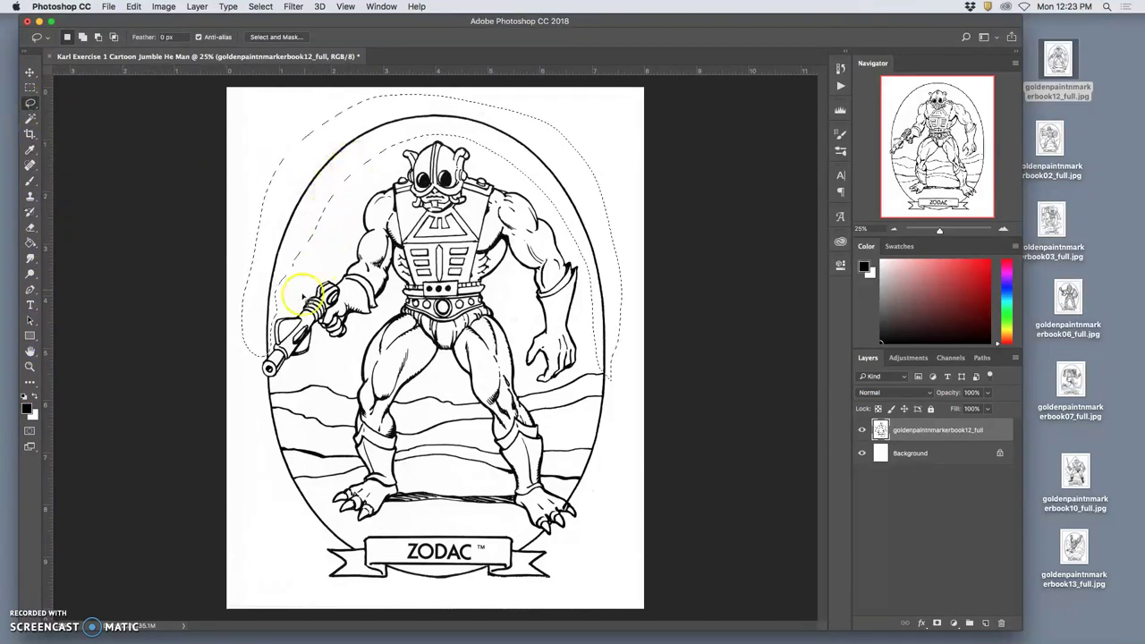
{"action": "left_click_drag", "start_coordinate": [427, 134], "coordinate": [331, 255]}
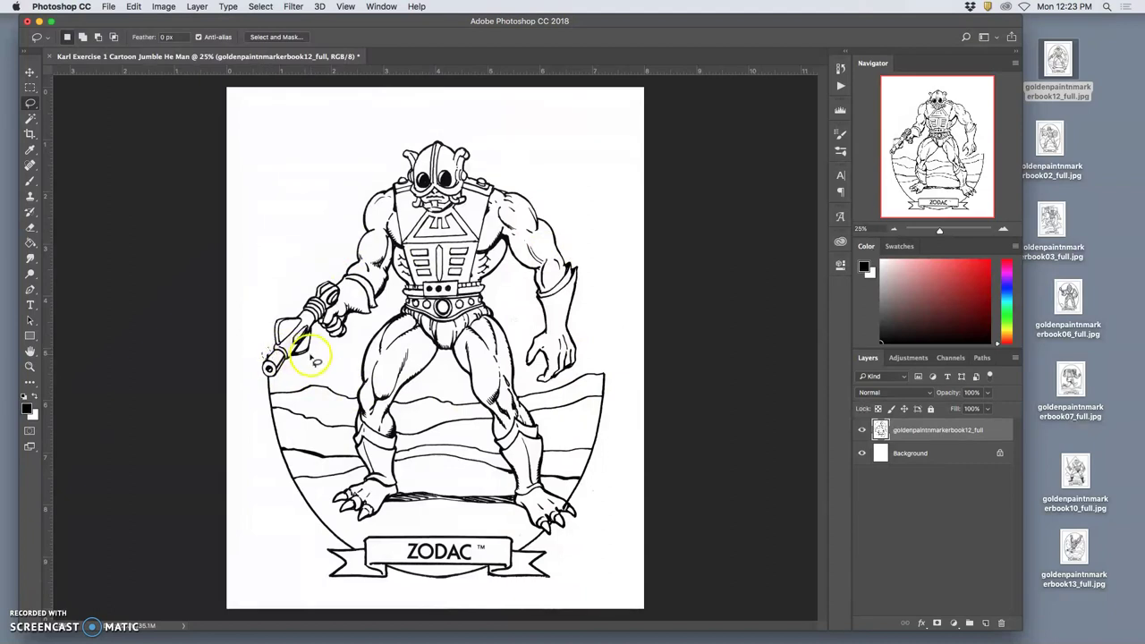
{"action": "left_click_drag", "start_coordinate": [284, 357], "coordinate": [290, 363]}
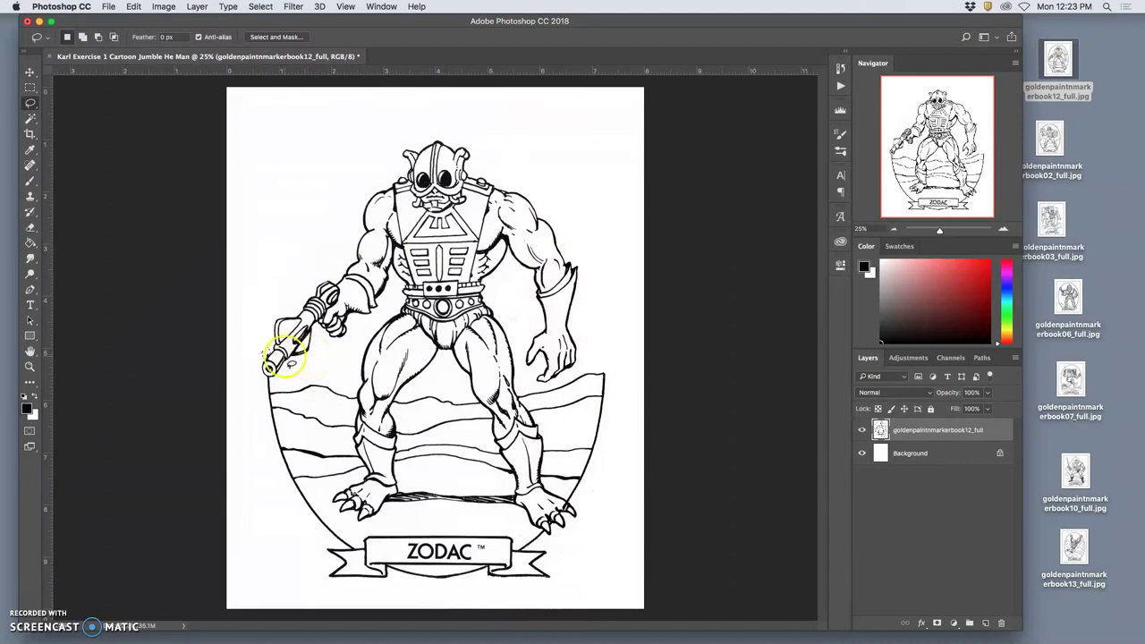
- Zoom out and pan the view to Zodac's gun tip and the shield edge
{"action": "key", "text": "super+plus"}
{"action": "key", "text": "super+plus"}
{"action": "key", "text": "super+plus"}
{"action": "key", "text": "super+plus"}
{"action": "key", "text": "super+plus"}
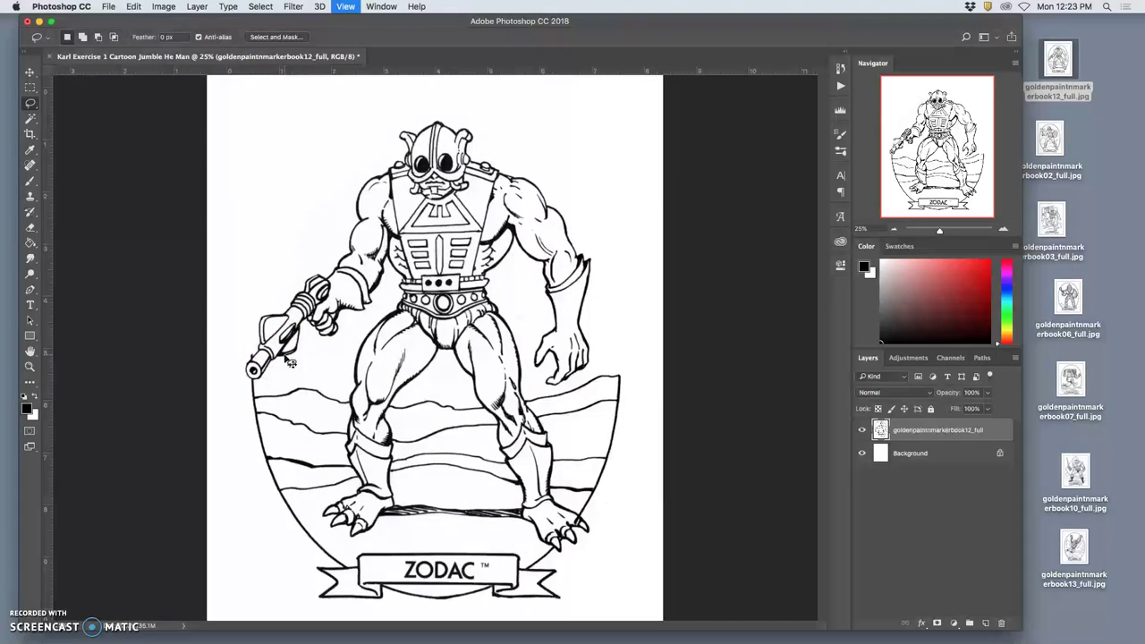
{"action": "key", "text": "super+minus"}
{"action": "key", "text": "super+minus"}
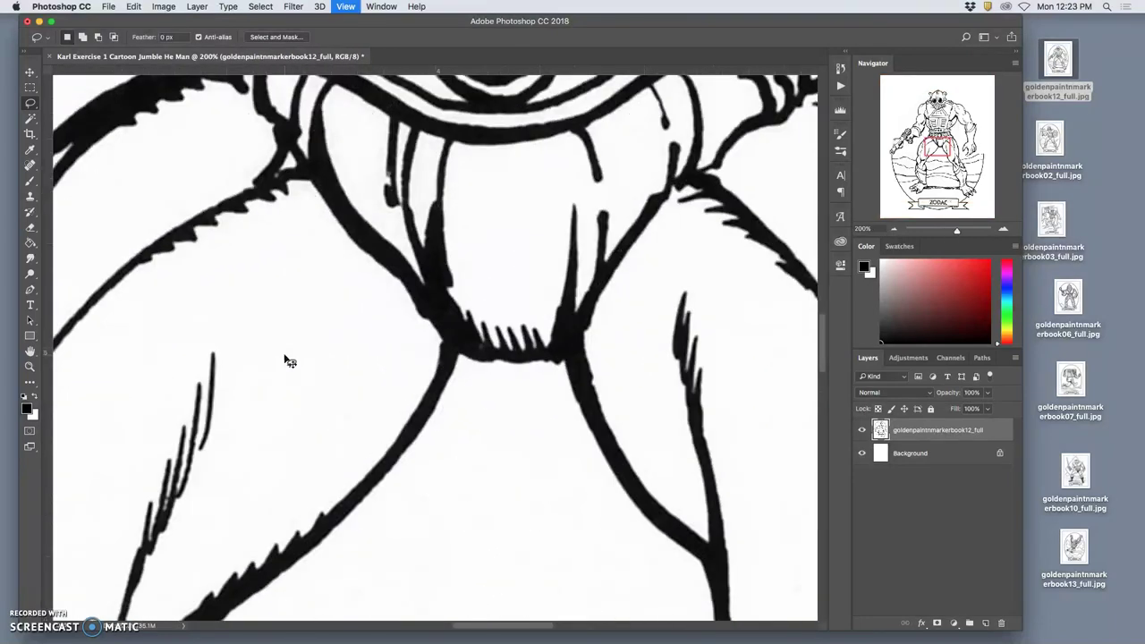
{"action": "mouse_move", "coordinate": [289, 361]}
{"action": "left_mouse_down"}
{"action": "mouse_move", "coordinate": [328, 334]}
{"action": "mouse_move", "coordinate": [334, 346]}
{"action": "left_mouse_up"}
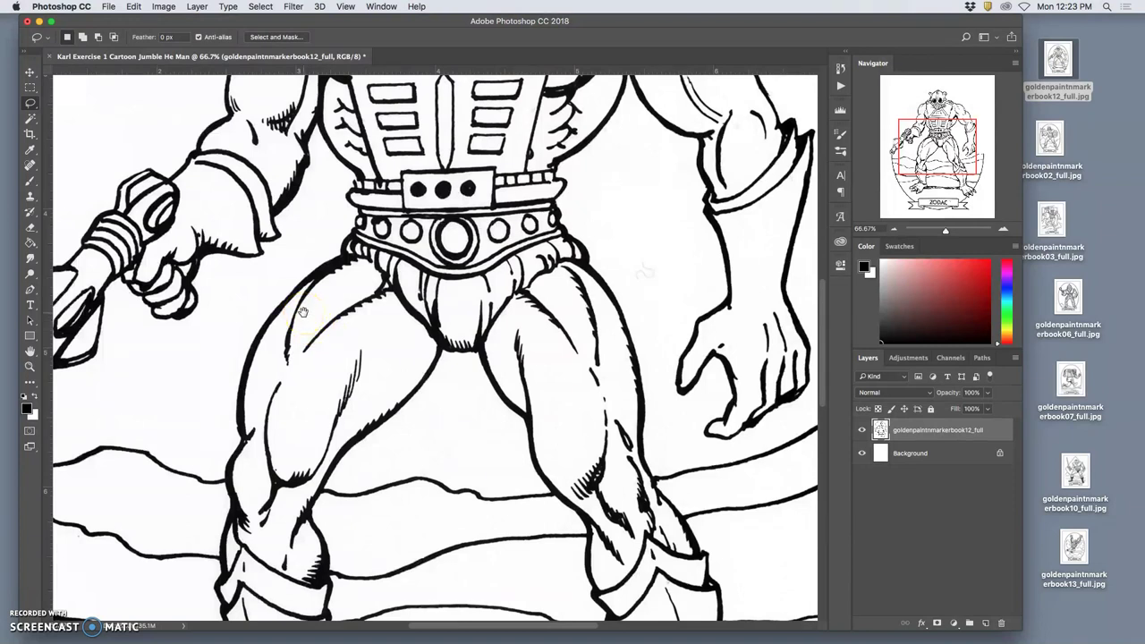
{"action": "left_click_drag", "start_coordinate": [301, 312], "coordinate": [498, 282]}
{"action": "left_click_drag", "start_coordinate": [460, 317], "coordinate": [433, 331]}
{"action": "left_click", "coordinate": [344, 318]}
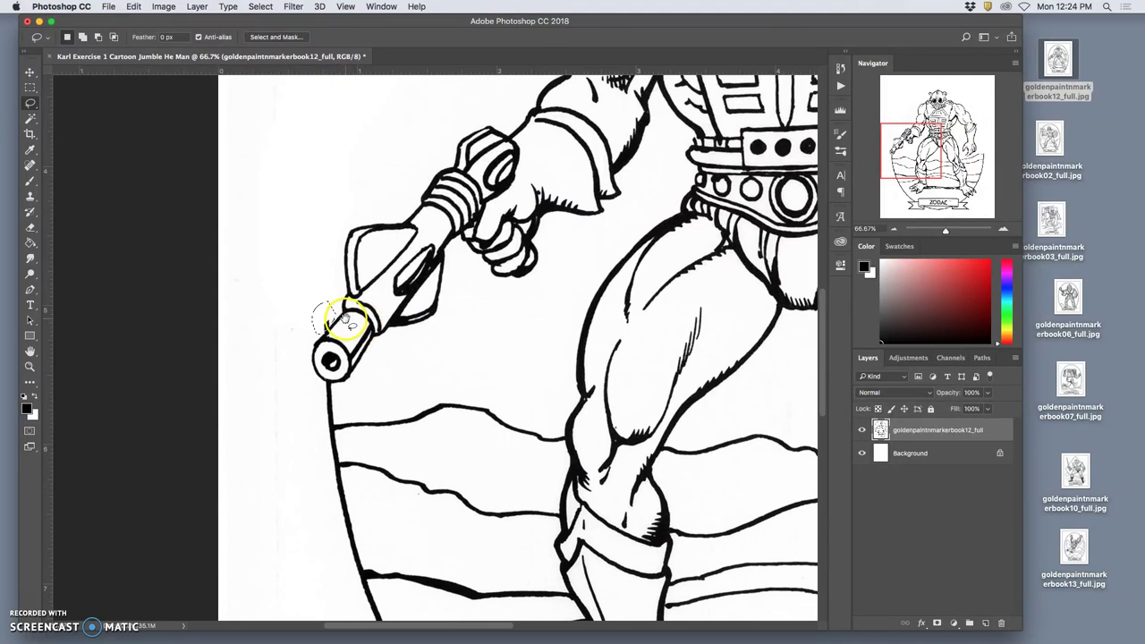
{"action": "mouse_move", "coordinate": [345, 321]}
{"action": "left_mouse_down"}
{"action": "mouse_move", "coordinate": [312, 319]}
{"action": "mouse_move", "coordinate": [326, 304]}
{"action": "left_mouse_up"}
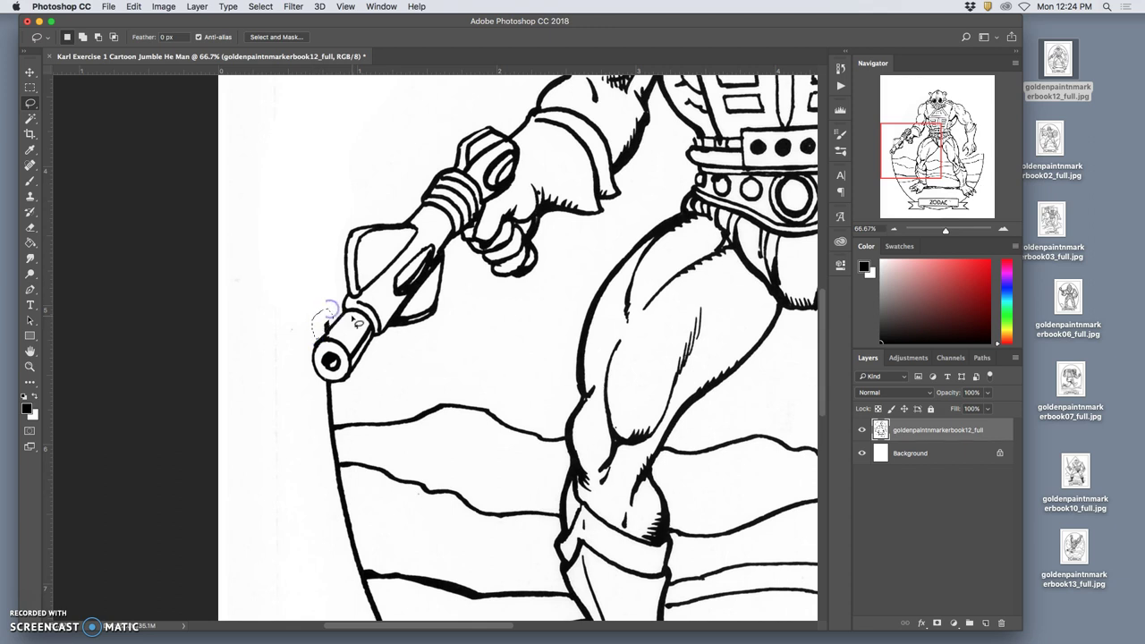
{"action": "left_click", "coordinate": [383, 328]}
- Lasso and delete the shield outline running down below the gun tip
{"action": "left_click", "coordinate": [422, 388]}
{"action": "left_click", "coordinate": [346, 394]}
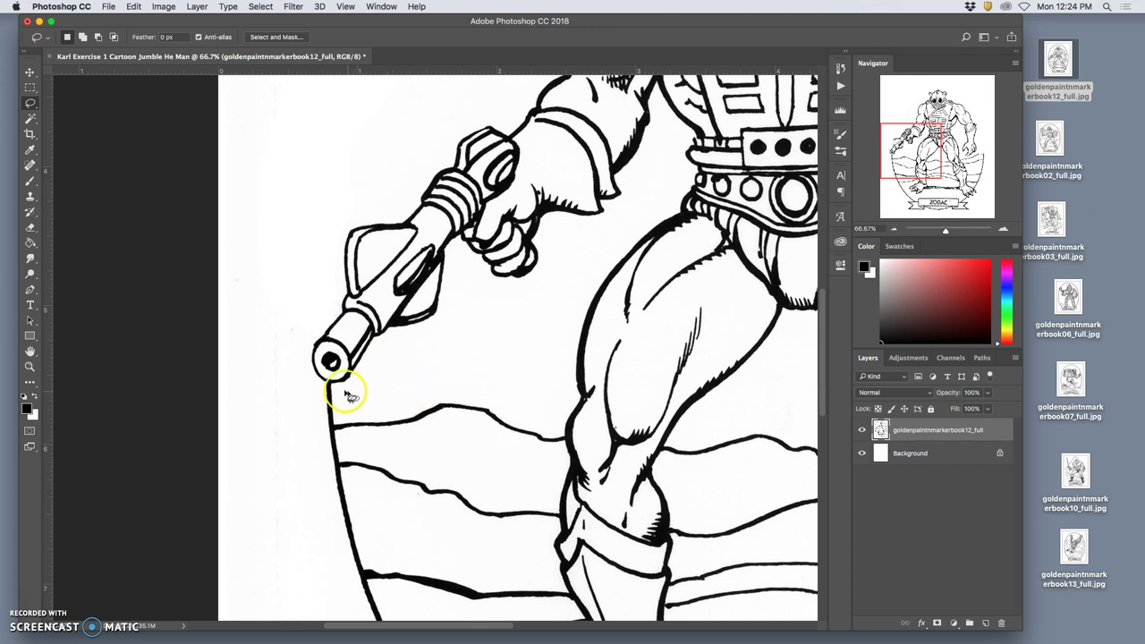
{"action": "left_click_drag", "start_coordinate": [348, 395], "coordinate": [328, 385]}
{"action": "mouse_move", "coordinate": [323, 515]}
{"action": "left_mouse_down"}
{"action": "mouse_move", "coordinate": [356, 598]}
{"action": "mouse_move", "coordinate": [395, 601]}
{"action": "mouse_move", "coordinate": [358, 502]}
{"action": "mouse_move", "coordinate": [351, 397]}
{"action": "left_mouse_up"}
{"action": "key", "text": "Delete"}
{"action": "left_click", "coordinate": [396, 405]}
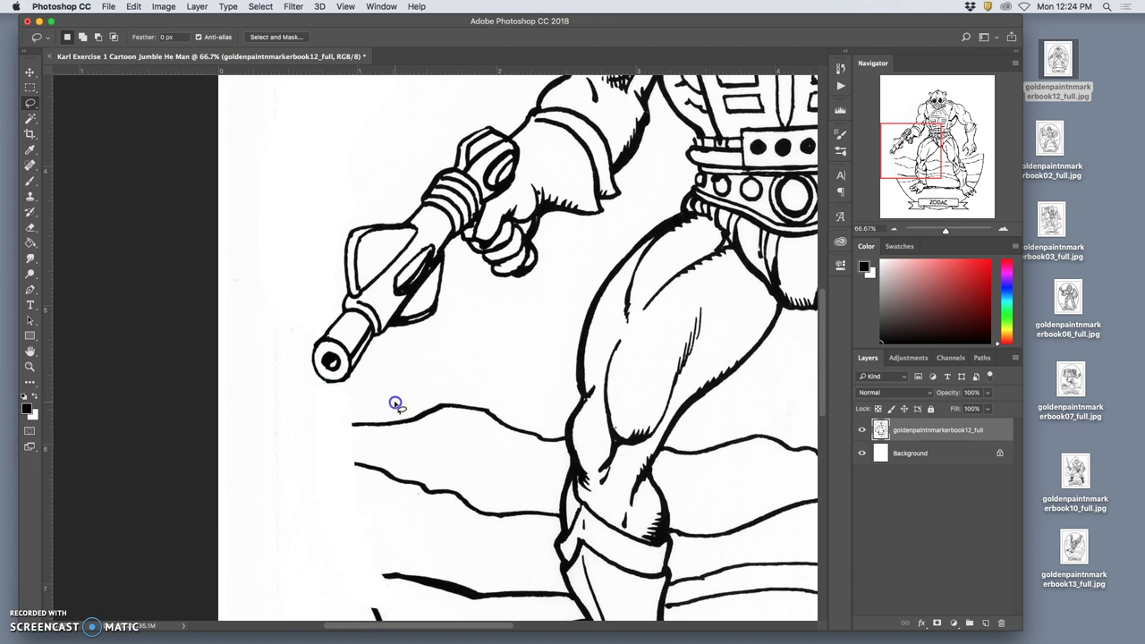
- Zoom out, then lasso and delete the shield's right edge and deselect
{"action": "key", "text": "super+minus"}
{"action": "key", "text": "super+minus"}
{"action": "key", "text": "super+minus"}
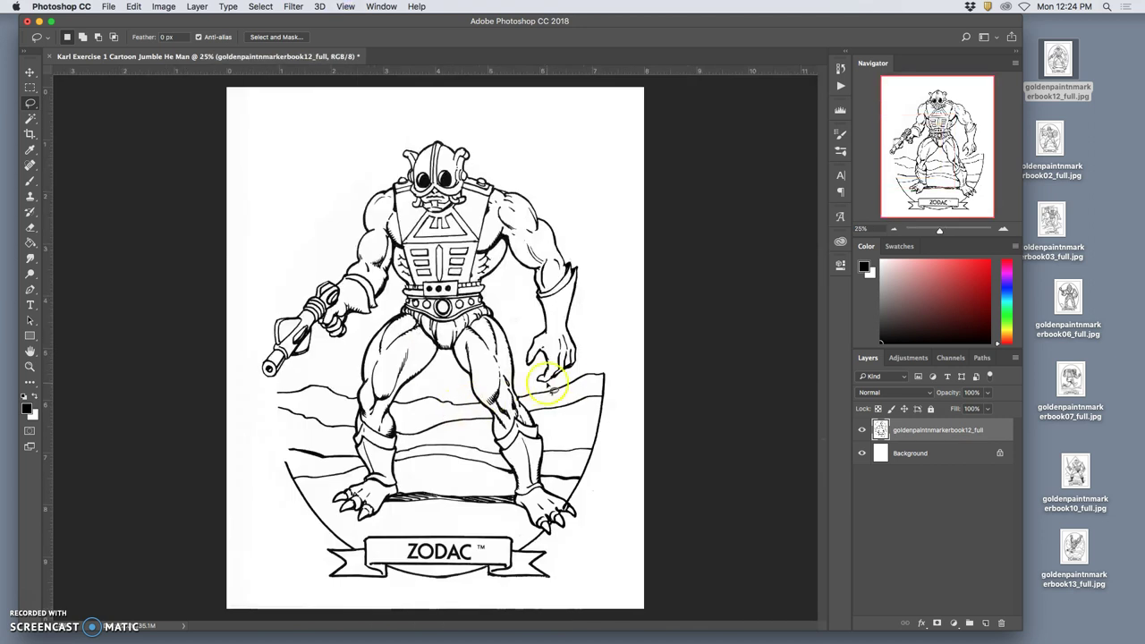
{"action": "left_click", "coordinate": [617, 367]}
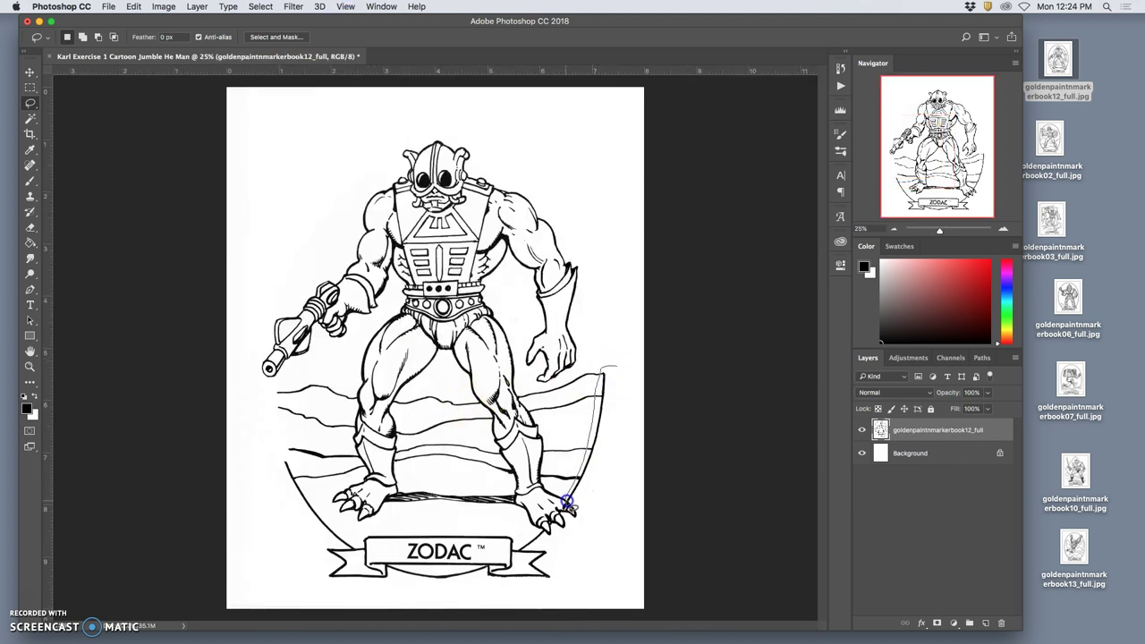
{"action": "mouse_move", "coordinate": [573, 506]}
{"action": "left_mouse_down"}
{"action": "mouse_move", "coordinate": [628, 374]}
{"action": "mouse_move", "coordinate": [632, 383]}
{"action": "left_mouse_up"}
{"action": "key", "text": "Delete"}
{"action": "key", "text": "super+d"}
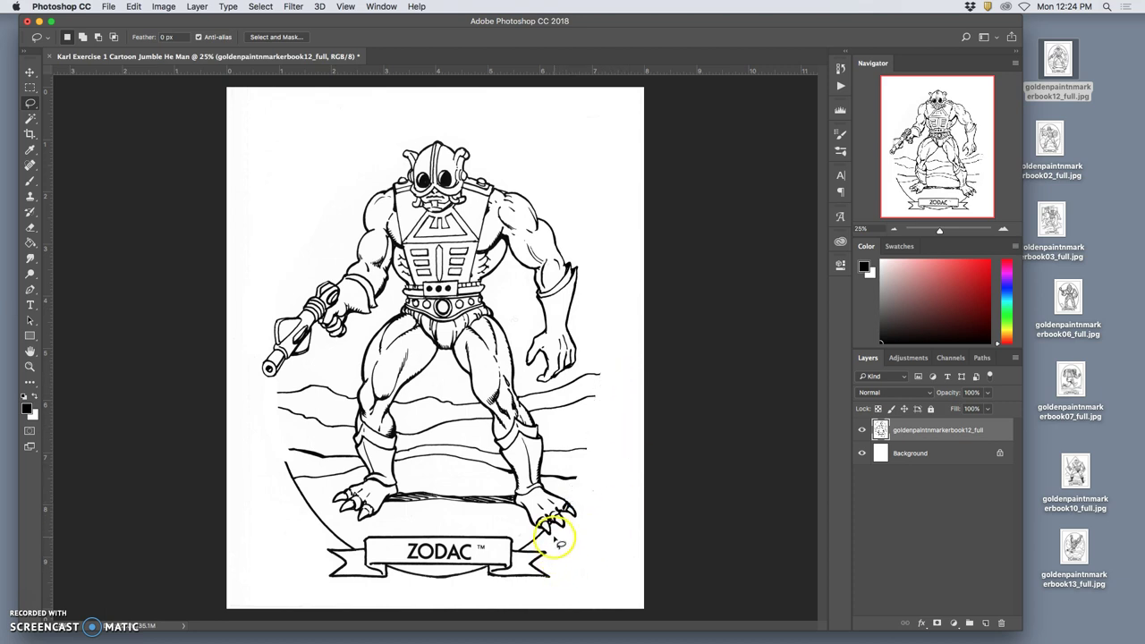
- Lasso and delete the lower shield arc and ZODAC banner, then deselect
{"action": "left_click", "coordinate": [552, 536]}
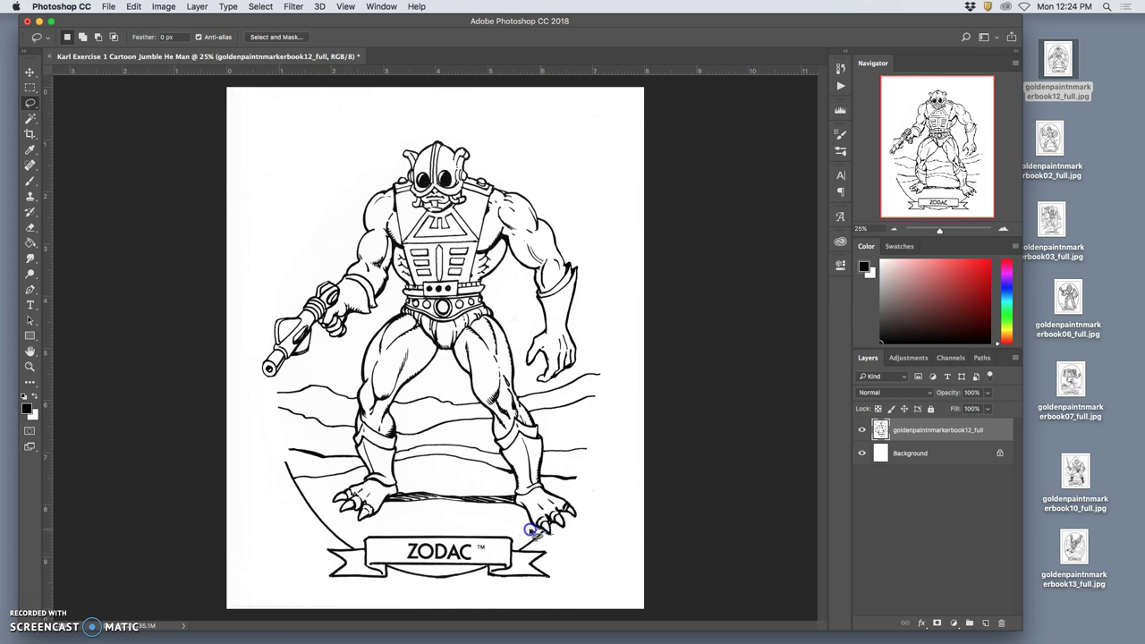
{"action": "mouse_move", "coordinate": [531, 531]}
{"action": "left_mouse_down"}
{"action": "mouse_move", "coordinate": [401, 531]}
{"action": "mouse_move", "coordinate": [335, 517]}
{"action": "left_mouse_up"}
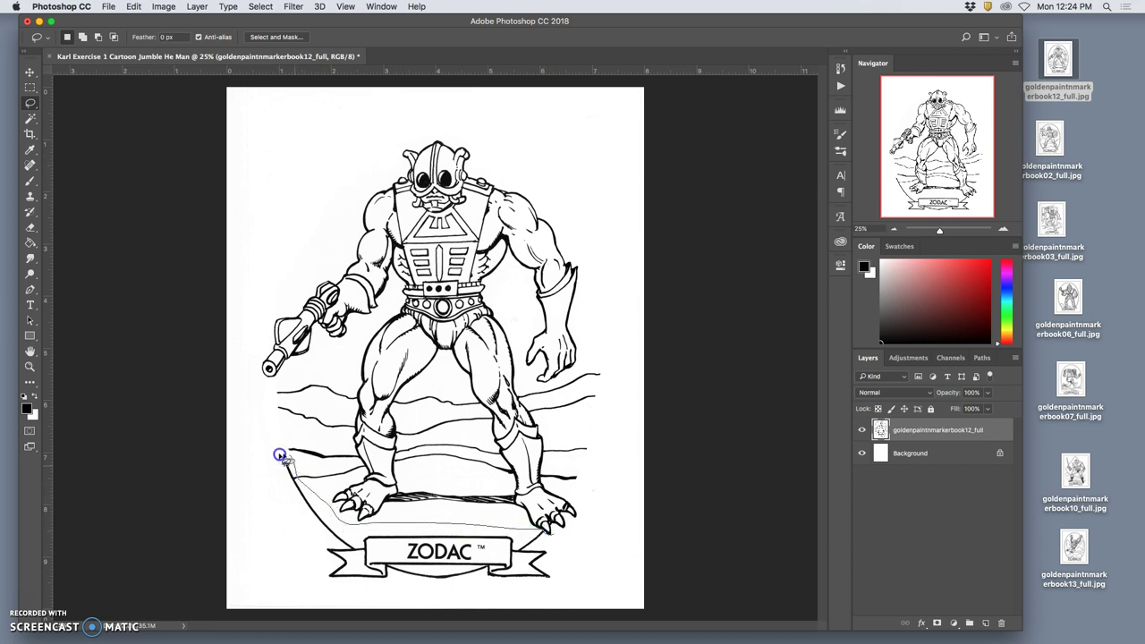
{"action": "mouse_move", "coordinate": [280, 455]}
{"action": "left_mouse_down"}
{"action": "mouse_move", "coordinate": [276, 589]}
{"action": "mouse_move", "coordinate": [389, 624]}
{"action": "mouse_move", "coordinate": [528, 620]}
{"action": "mouse_move", "coordinate": [567, 589]}
{"action": "mouse_move", "coordinate": [559, 555]}
{"action": "left_mouse_up"}
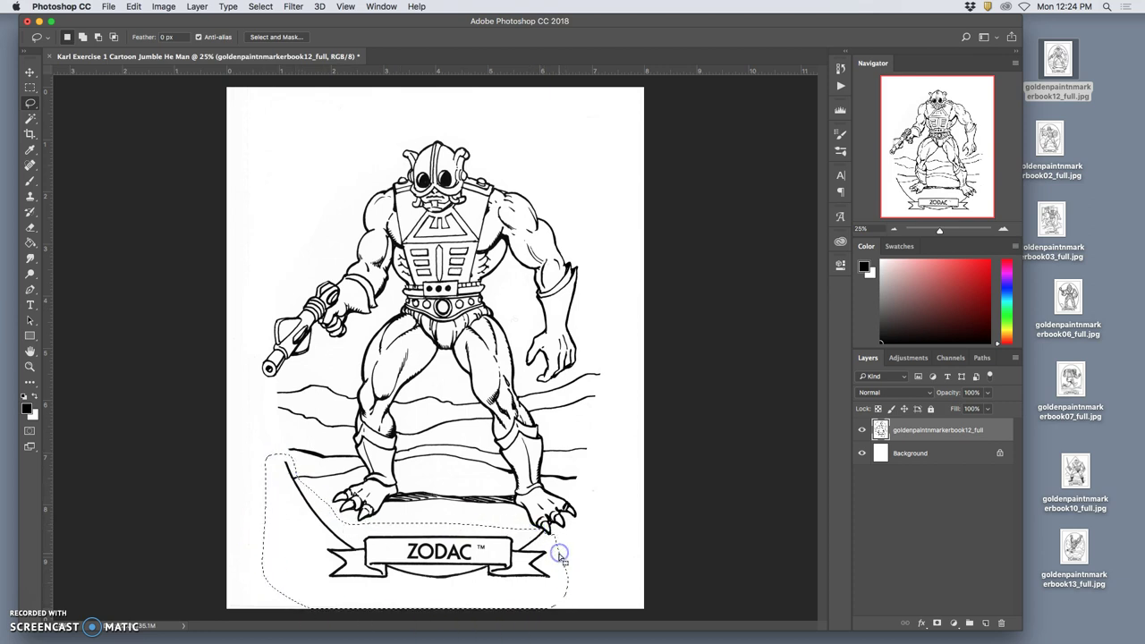
{"action": "key", "text": "Delete"}
{"action": "key", "text": "super+d"}
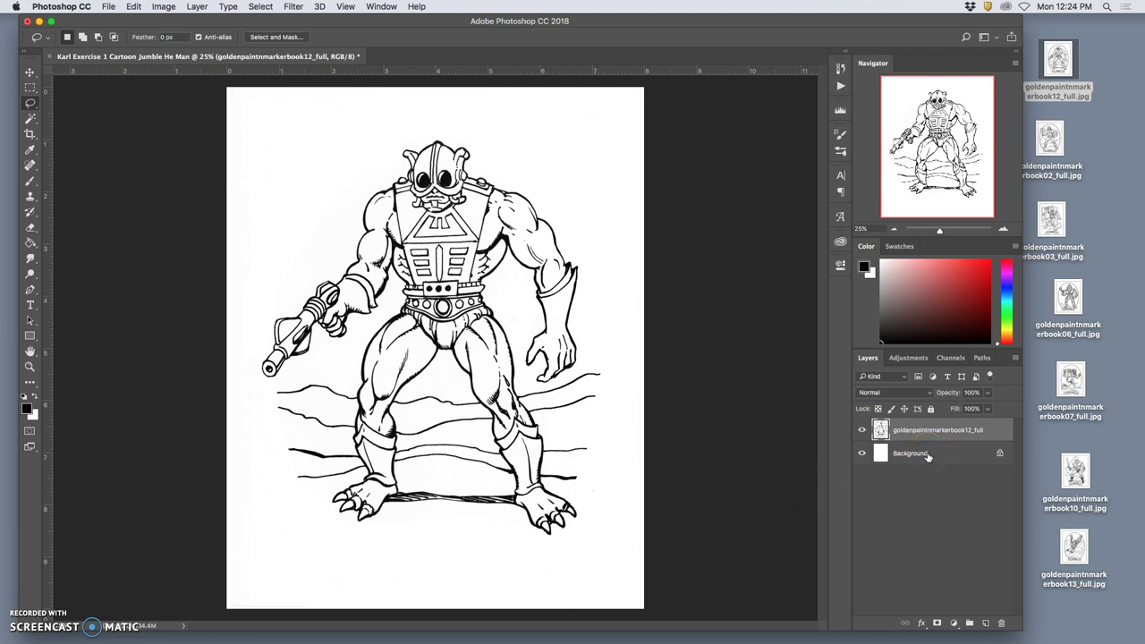
{"action": "left_click", "coordinate": [925, 466]}
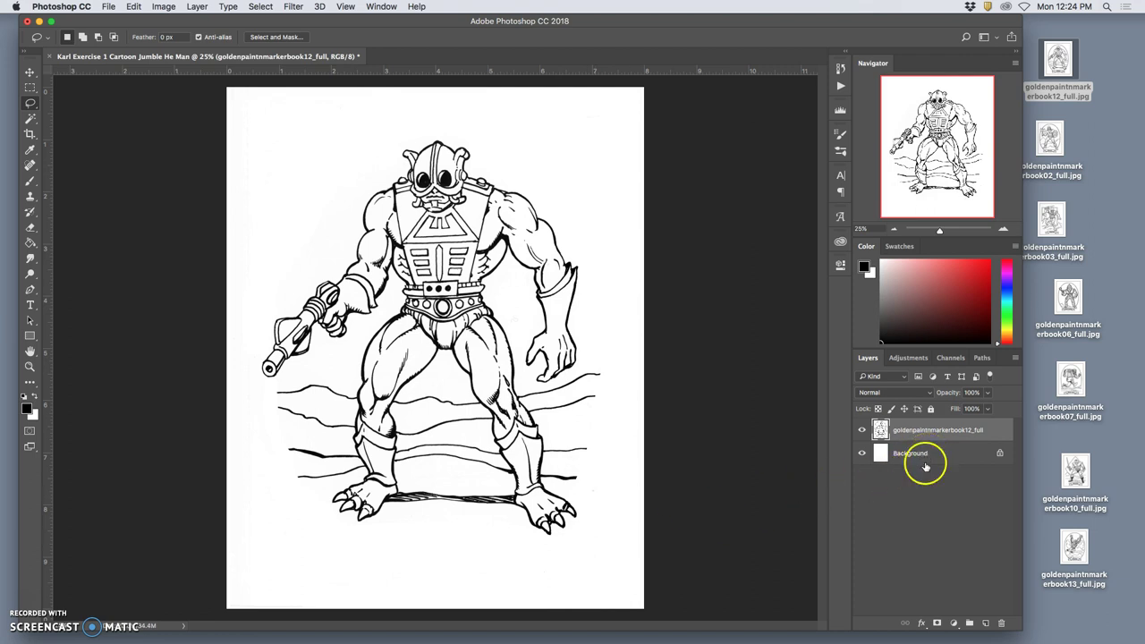
{"action": "left_click", "coordinate": [865, 434]}
{"action": "left_click", "coordinate": [857, 455]}
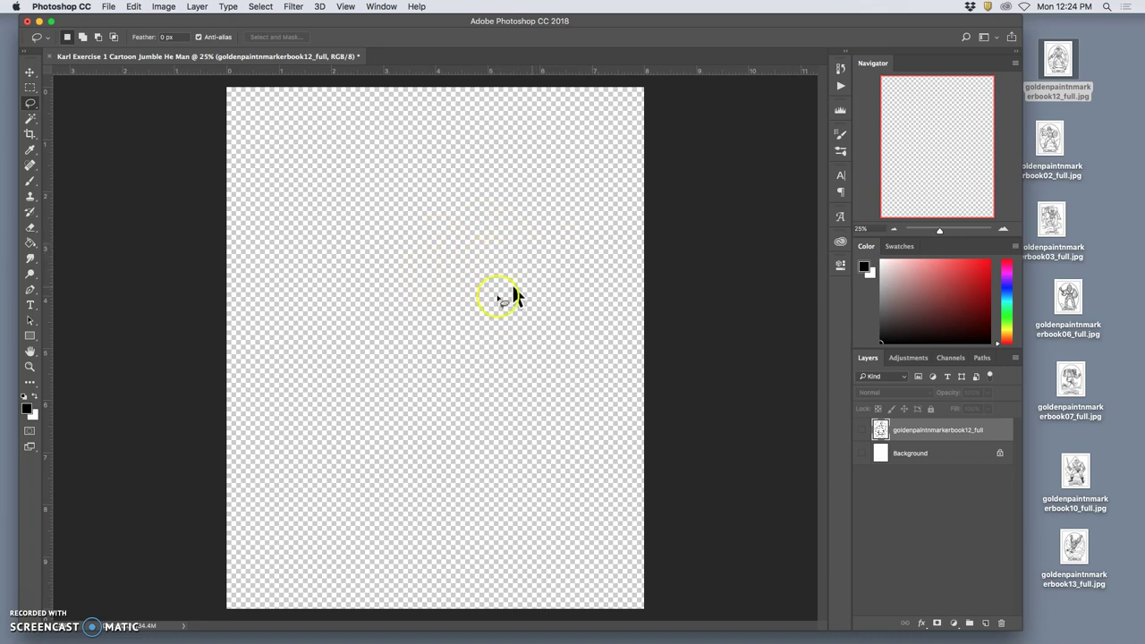
{"action": "left_click", "coordinate": [862, 454]}
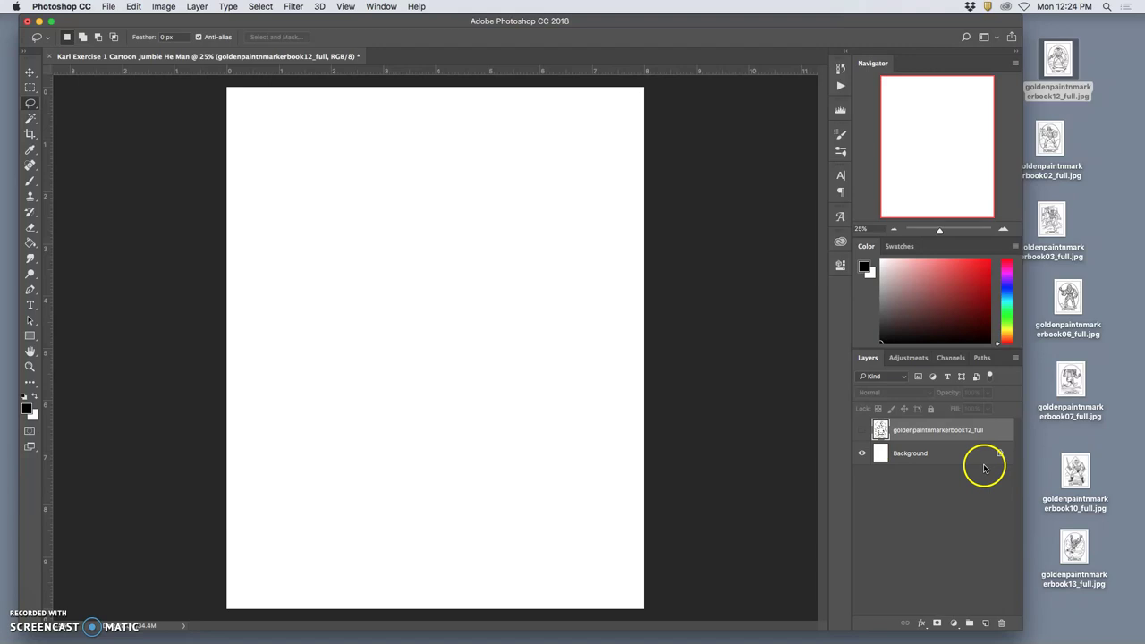
{"action": "left_click", "coordinate": [862, 431]}
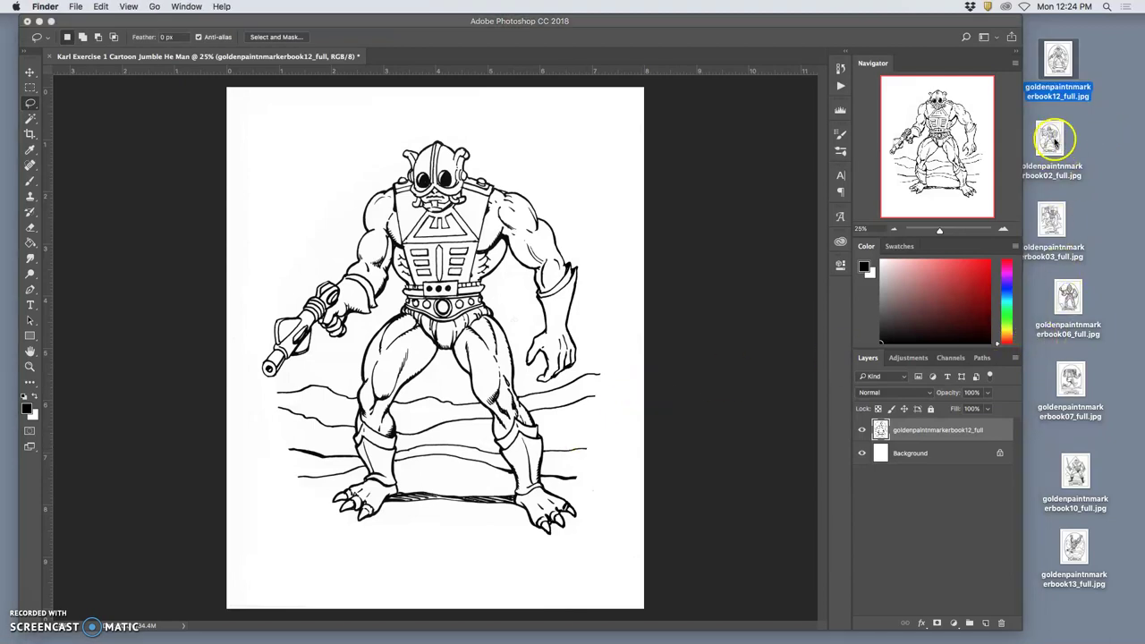
- Place goldenpaintmarkerbook02_full.jpg as a new He-Man layer and rasterize it
{"action": "left_click_drag", "start_coordinate": [1050, 139], "coordinate": [524, 343]}
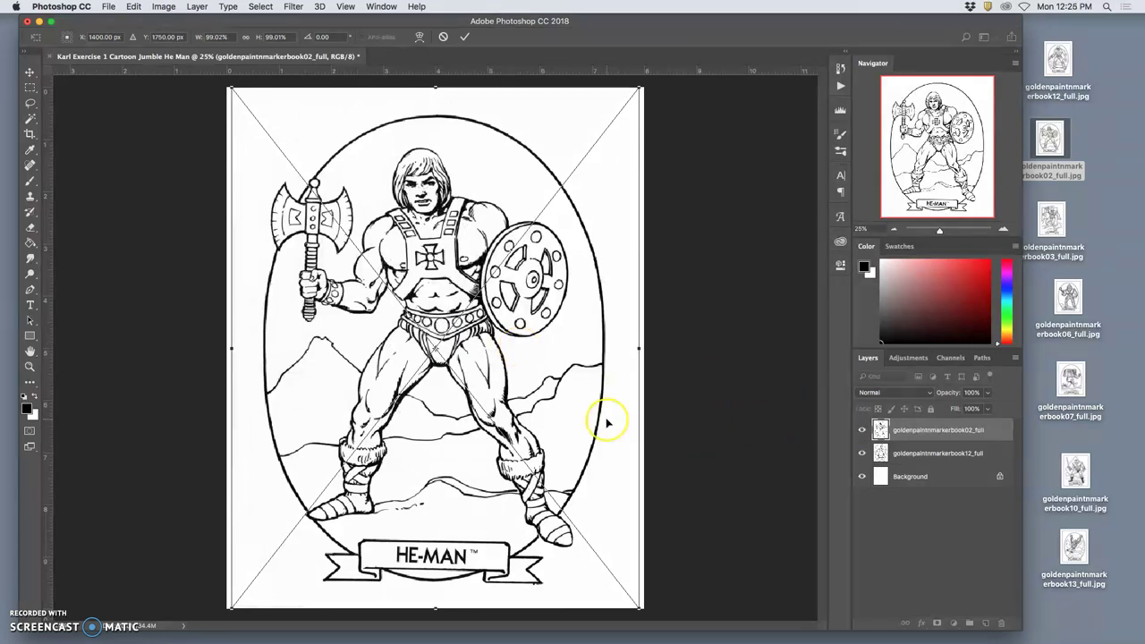
{"action": "key", "text": "Return"}
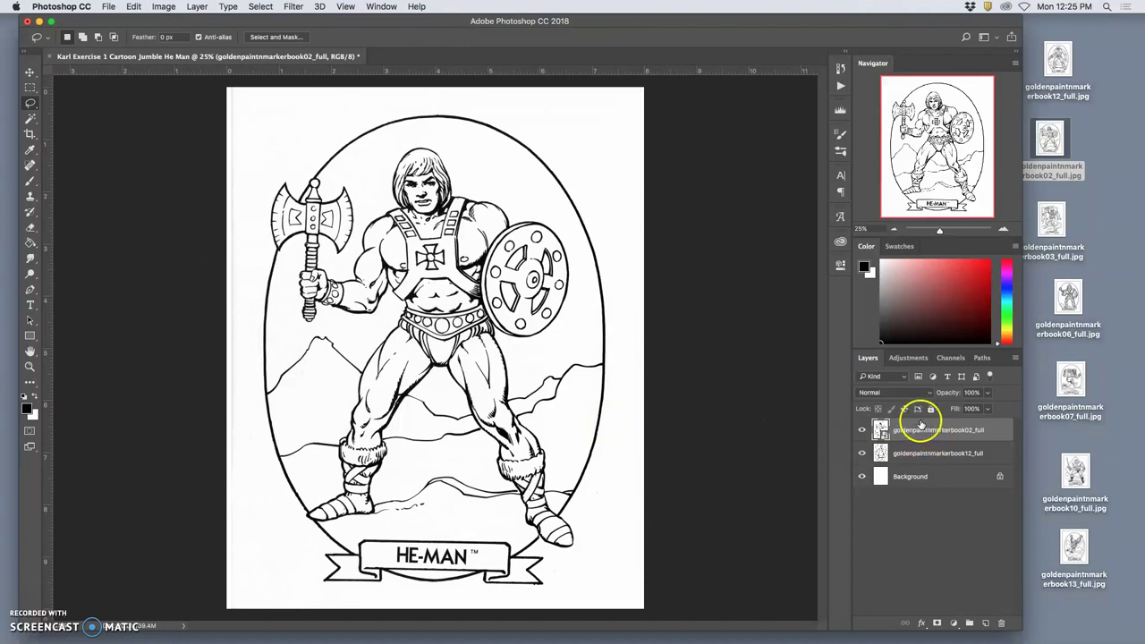
{"action": "right_click", "coordinate": [911, 423]}
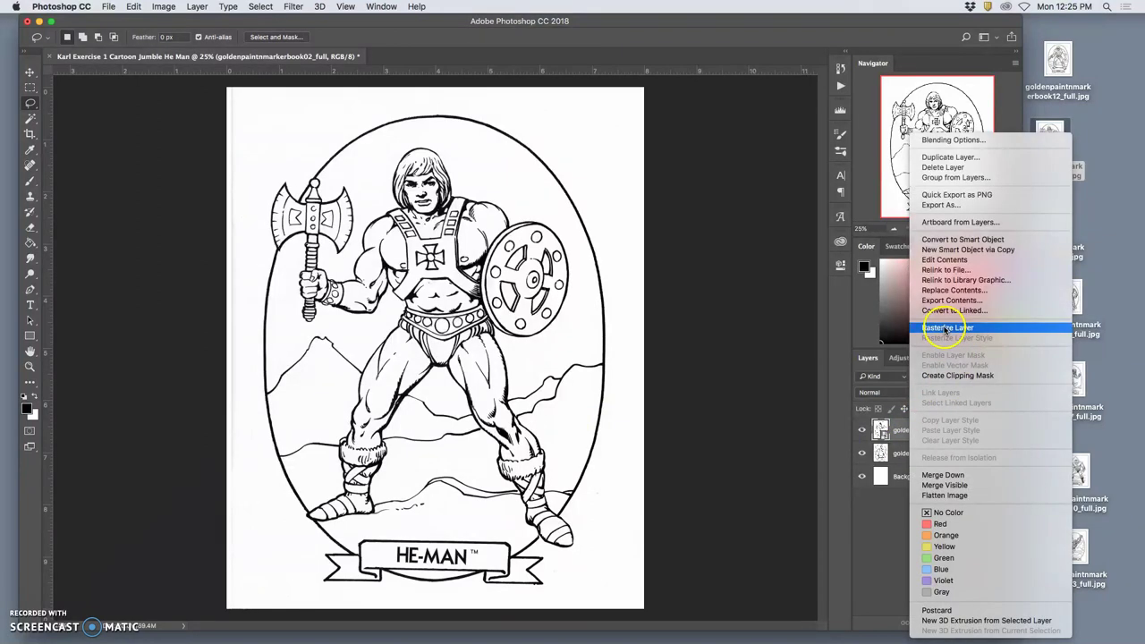
{"action": "left_click", "coordinate": [945, 329]}
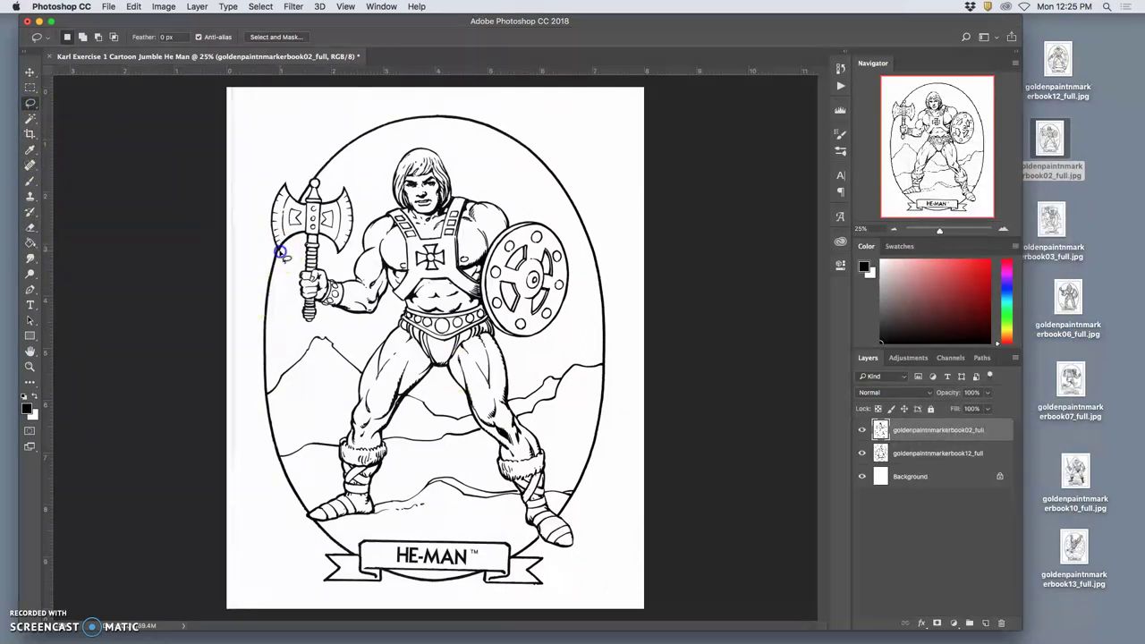
- Lasso and delete He-Man's oval frame, HE-MAN banner and ground lines, then the oval's top
{"action": "mouse_move", "coordinate": [262, 268]}
{"action": "left_mouse_down"}
{"action": "mouse_move", "coordinate": [245, 388]}
{"action": "mouse_move", "coordinate": [282, 568]}
{"action": "mouse_move", "coordinate": [520, 641]}
{"action": "left_mouse_up"}
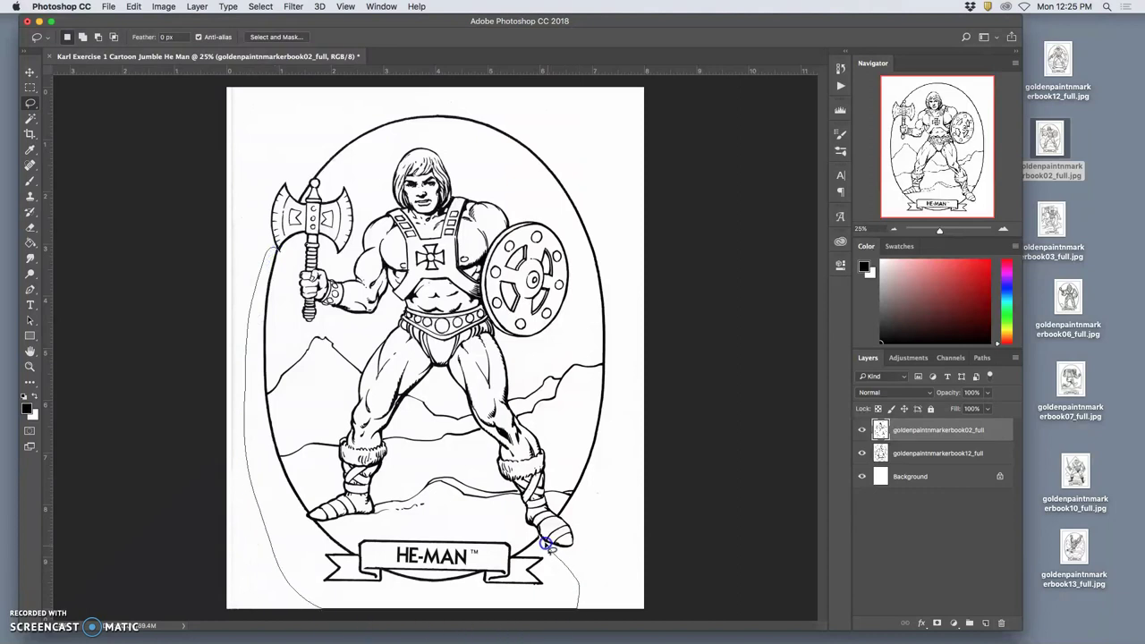
{"action": "left_click_drag", "start_coordinate": [544, 538], "coordinate": [337, 528]}
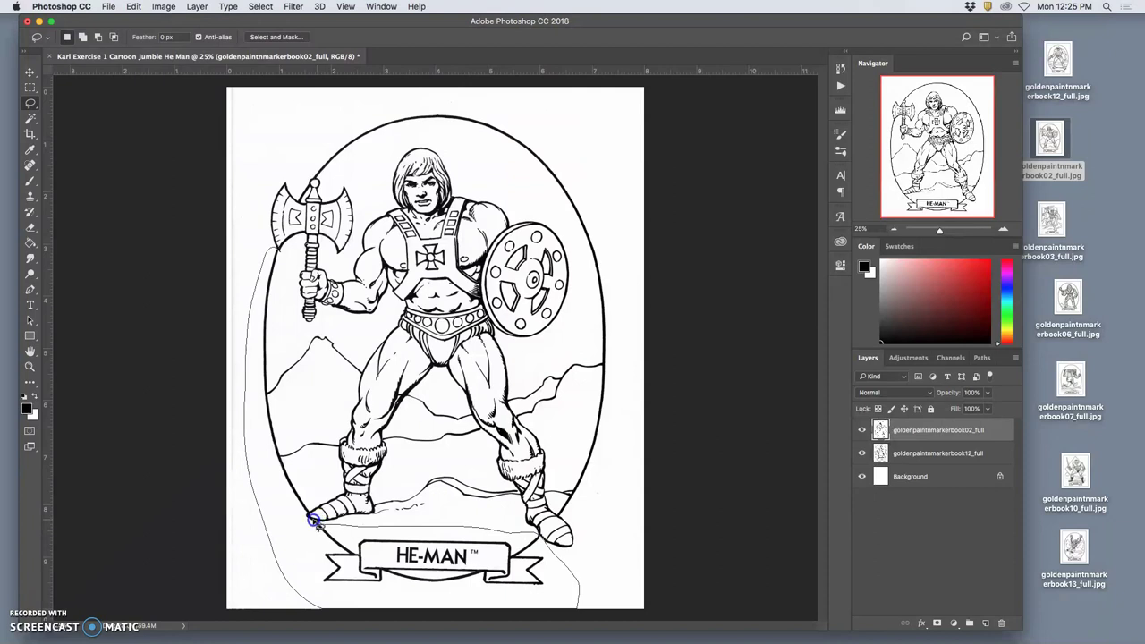
{"action": "mouse_move", "coordinate": [308, 513]}
{"action": "left_mouse_down"}
{"action": "mouse_move", "coordinate": [286, 441]}
{"action": "mouse_move", "coordinate": [288, 284]}
{"action": "left_mouse_up"}
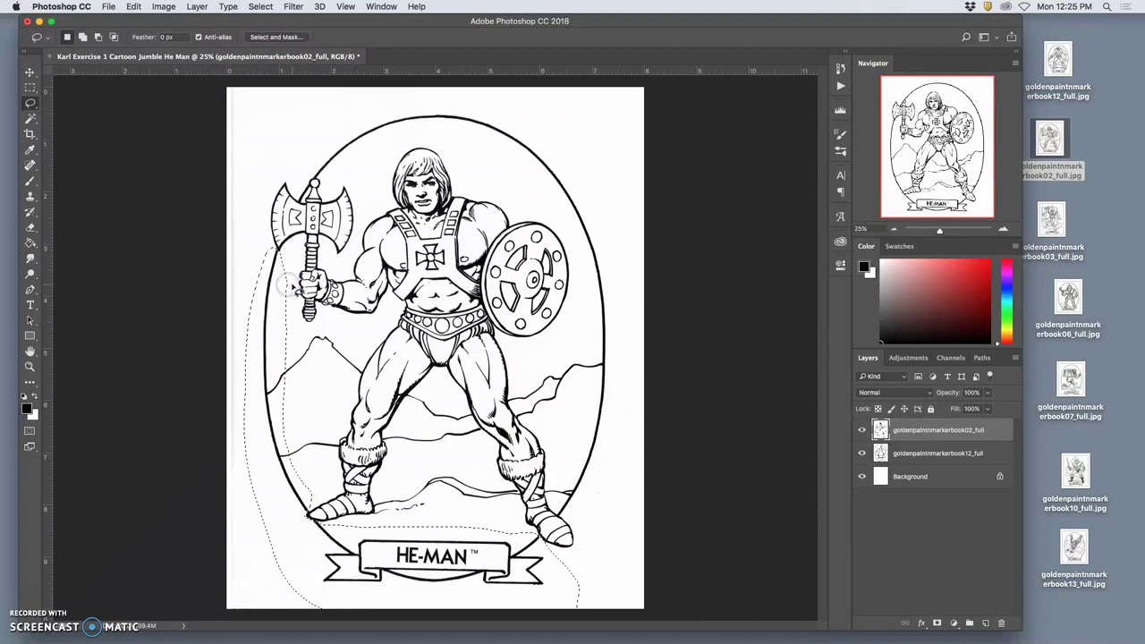
{"action": "key", "text": "Delete"}
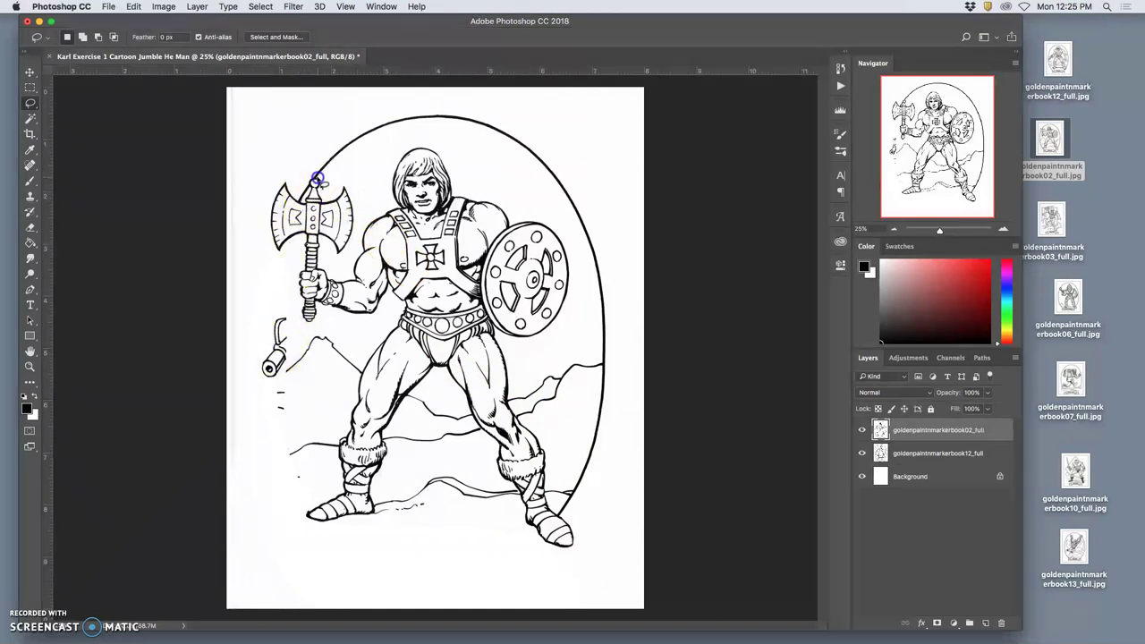
{"action": "mouse_move", "coordinate": [313, 178]}
{"action": "left_mouse_down"}
{"action": "mouse_move", "coordinate": [320, 136]}
{"action": "mouse_move", "coordinate": [410, 92]}
{"action": "mouse_move", "coordinate": [505, 97]}
{"action": "mouse_move", "coordinate": [559, 134]}
{"action": "mouse_move", "coordinate": [603, 229]}
{"action": "mouse_move", "coordinate": [624, 333]}
{"action": "mouse_move", "coordinate": [621, 427]}
{"action": "mouse_move", "coordinate": [603, 487]}
{"action": "mouse_move", "coordinate": [569, 517]}
{"action": "mouse_move", "coordinate": [556, 513]}
{"action": "mouse_move", "coordinate": [589, 330]}
{"action": "mouse_move", "coordinate": [574, 236]}
{"action": "mouse_move", "coordinate": [553, 205]}
{"action": "mouse_move", "coordinate": [510, 172]}
{"action": "mouse_move", "coordinate": [421, 140]}
{"action": "mouse_move", "coordinate": [329, 172]}
{"action": "left_mouse_up"}
{"action": "key", "text": "Delete"}
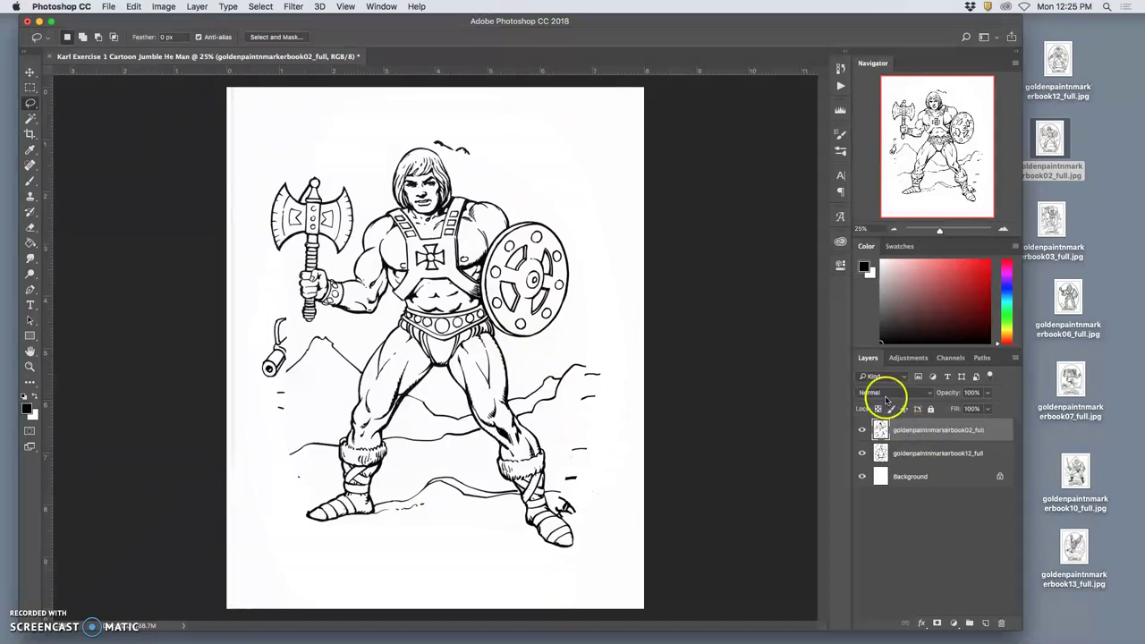
- Set both the He-Man and goldenpaintnmarkerbook12_full layers to Multiply blending
{"action": "left_click", "coordinate": [932, 394]}
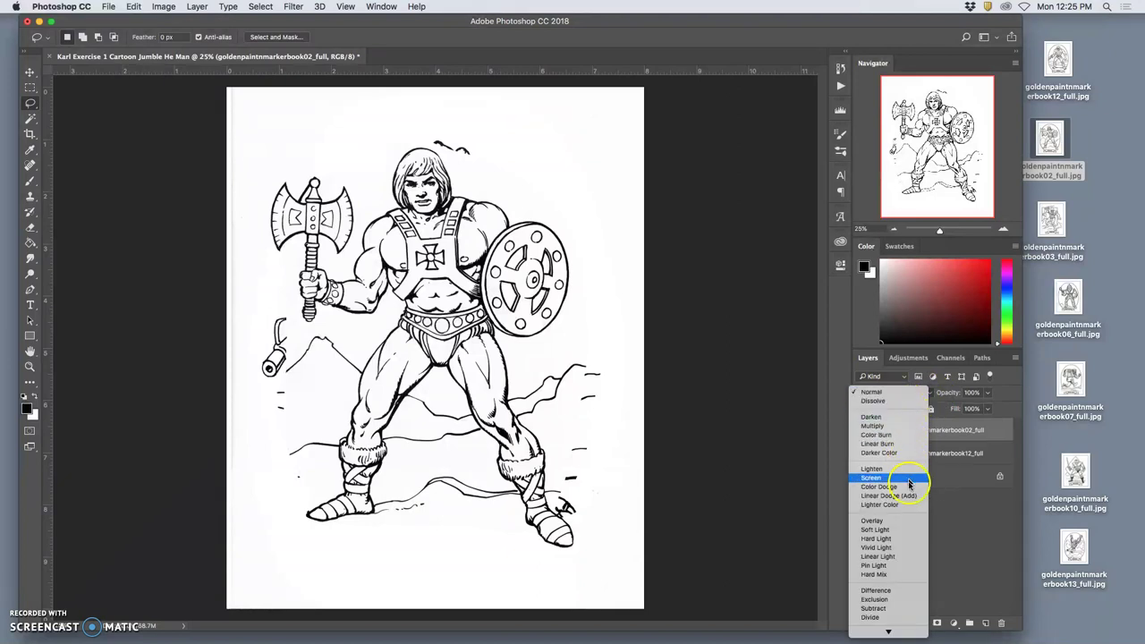
{"action": "left_click", "coordinate": [882, 426]}
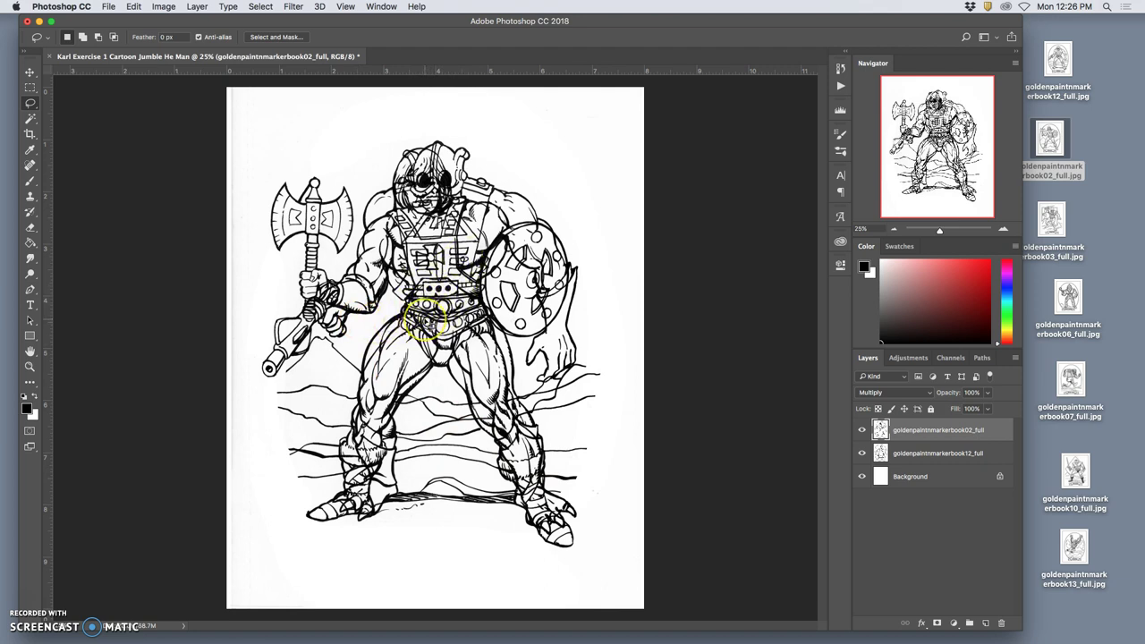
{"action": "left_click", "coordinate": [912, 453]}
{"action": "left_click", "coordinate": [885, 392]}
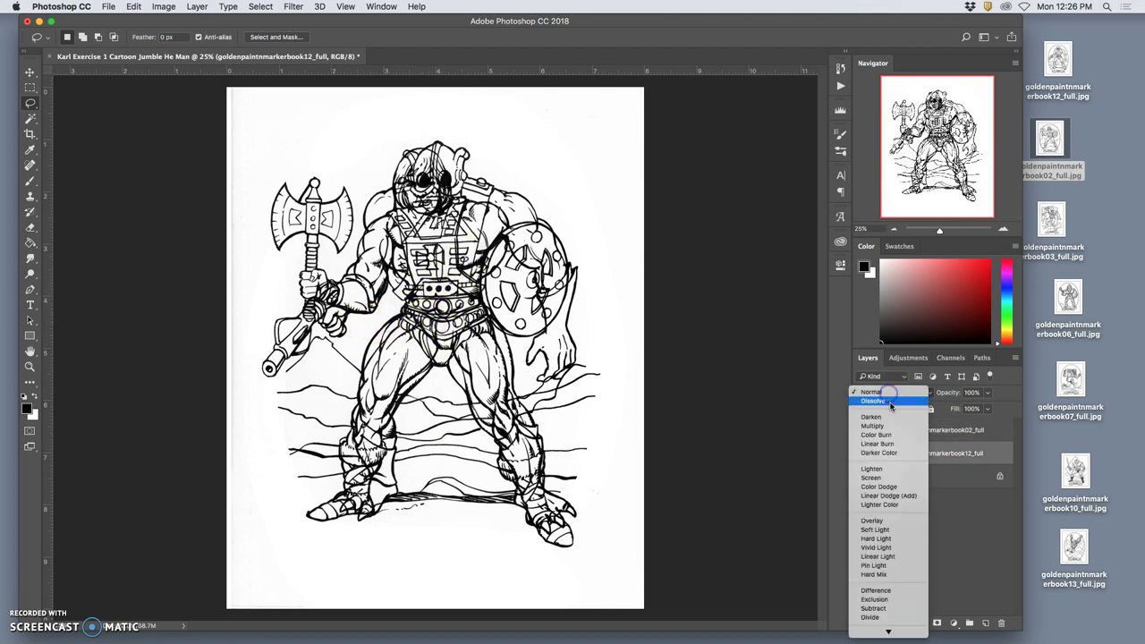
{"action": "left_click", "coordinate": [901, 430]}
- Toggle the layers' visibility to check the overlapping line art
{"action": "left_click", "coordinate": [863, 430]}
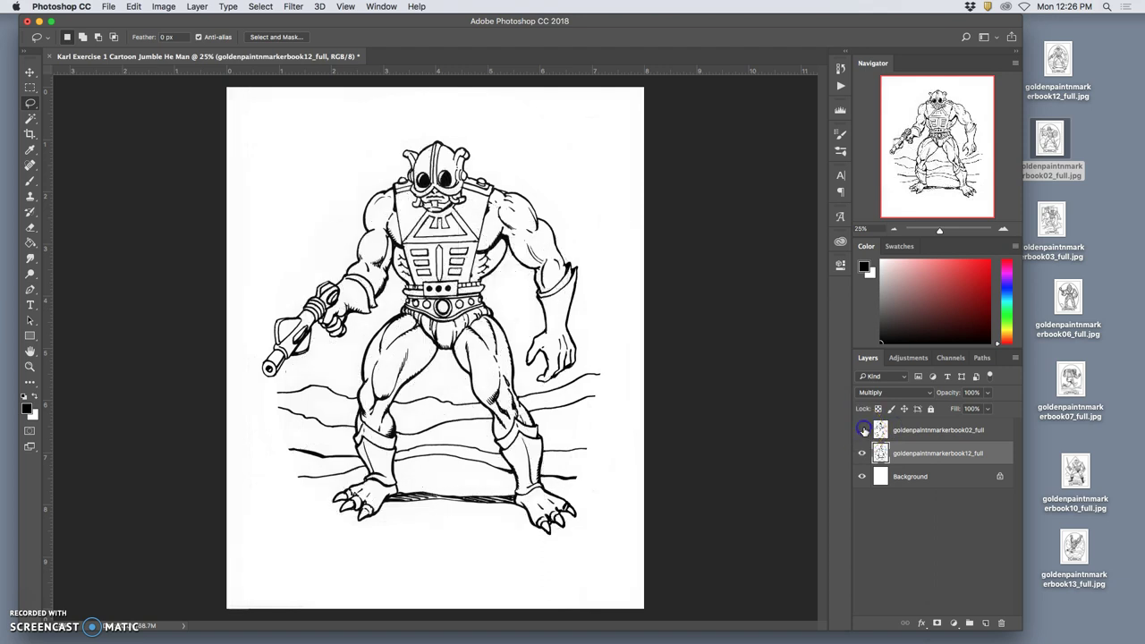
{"action": "left_click", "coordinate": [862, 453]}
{"action": "left_click", "coordinate": [862, 454]}
{"action": "left_click", "coordinate": [861, 475]}
{"action": "left_click", "coordinate": [862, 430]}
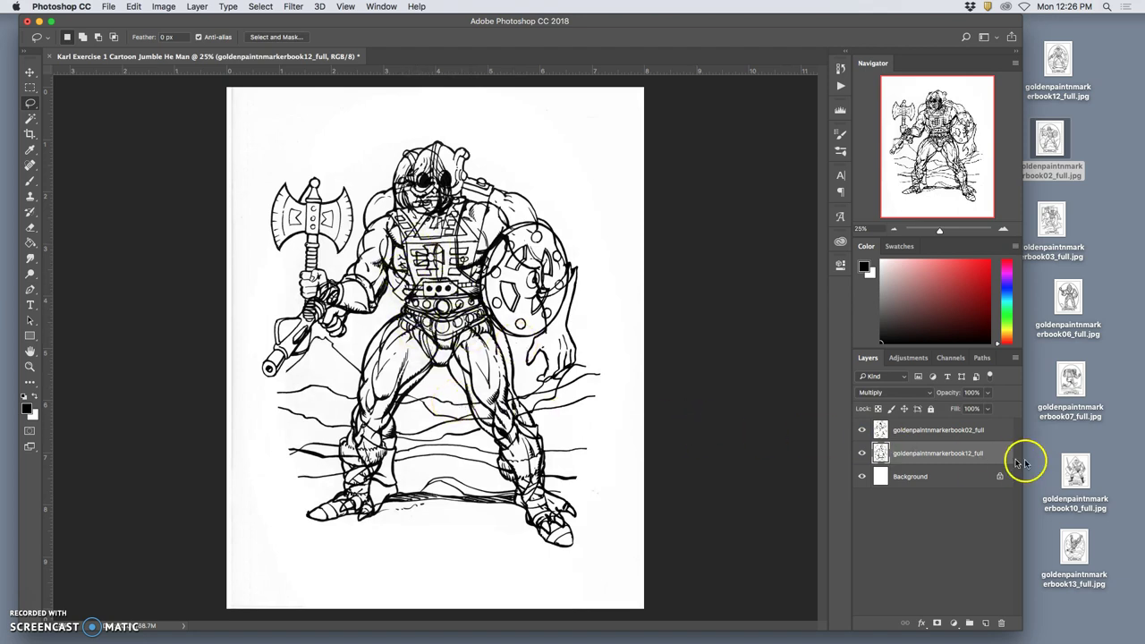
- Place the goldenpaintnmarkerbook03 Skeletor drawing as a top layer and rasterize it
{"action": "left_click", "coordinate": [951, 429]}
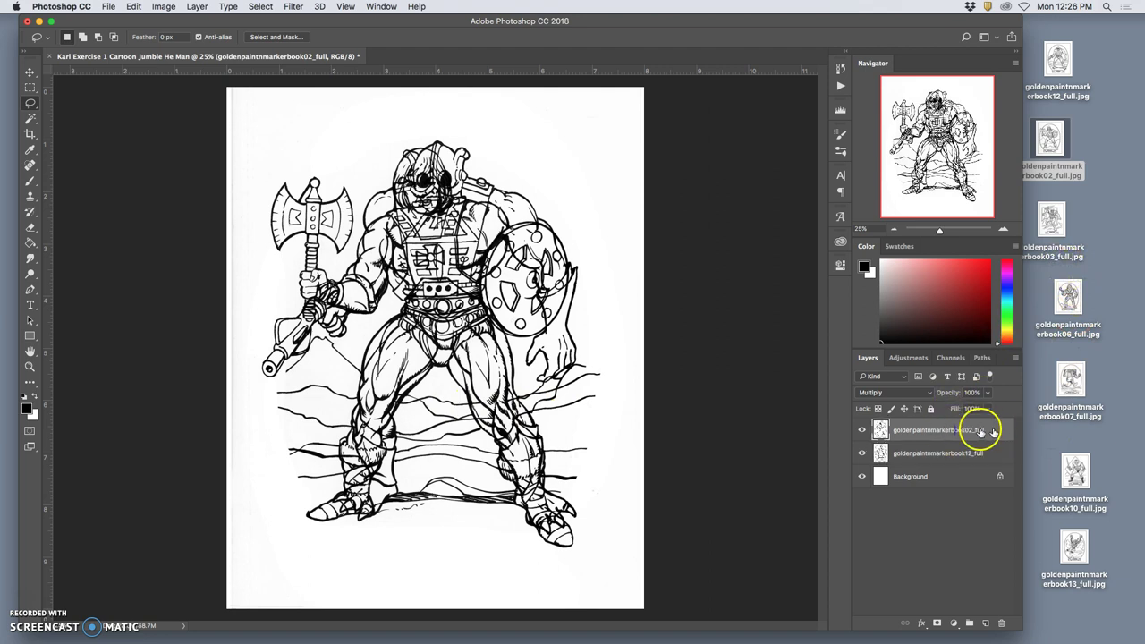
{"action": "left_click_drag", "start_coordinate": [1045, 224], "coordinate": [438, 365]}
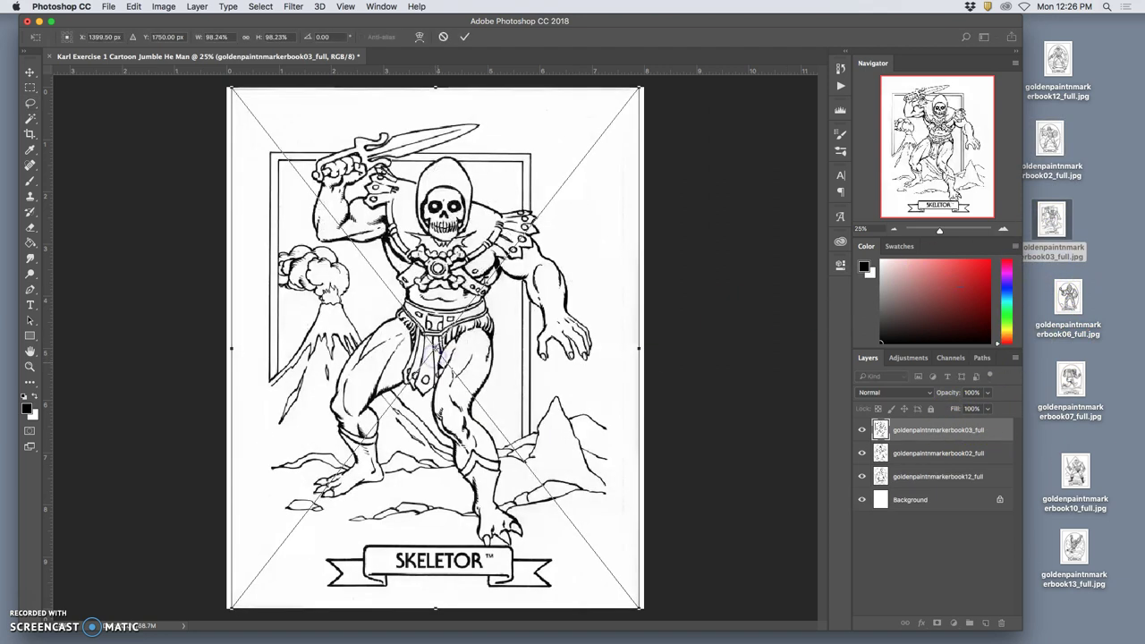
{"action": "key", "text": "Return"}
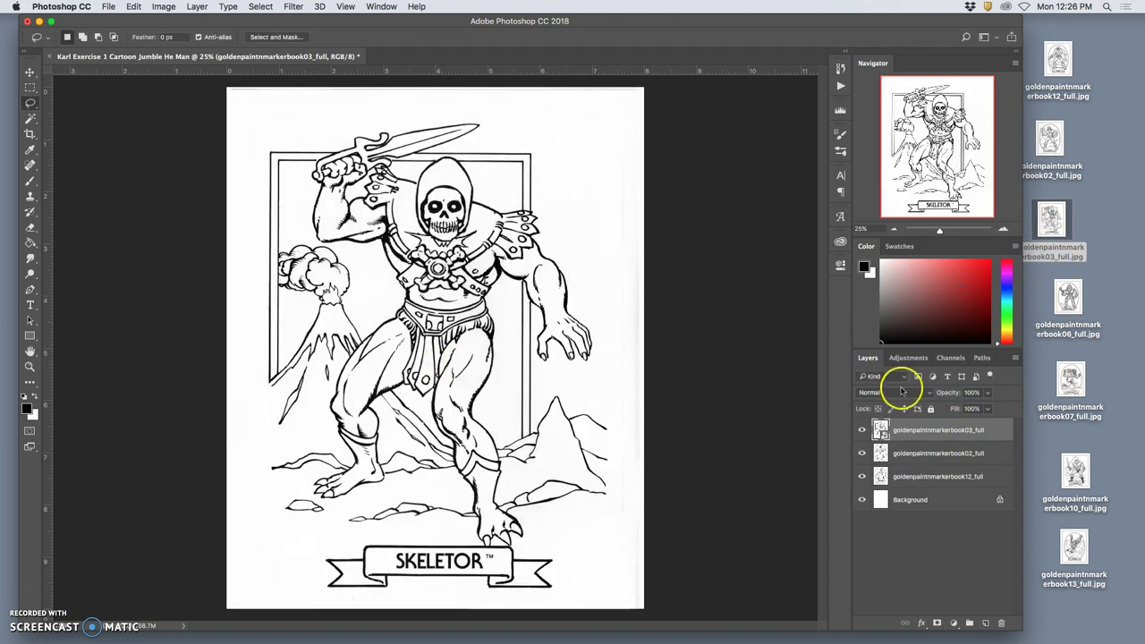
{"action": "right_click", "coordinate": [990, 424]}
{"action": "left_click", "coordinate": [876, 328]}
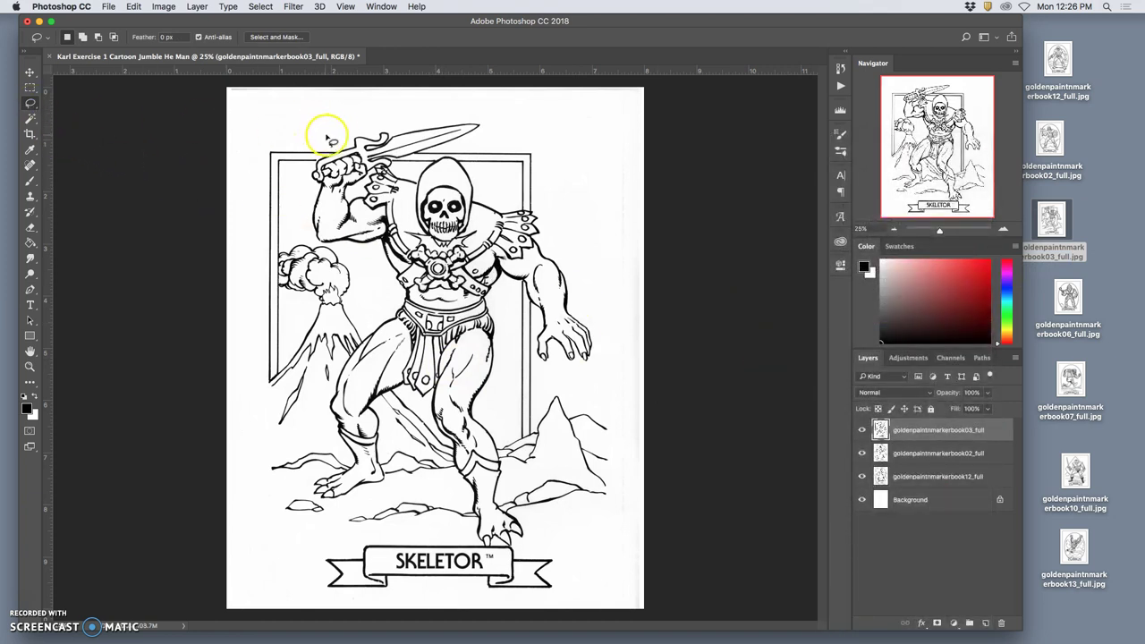
- Lasso around Skeletor, invert the selection, delete everything outside him, and deselect
{"action": "left_click_drag", "start_coordinate": [334, 149], "coordinate": [334, 148]}
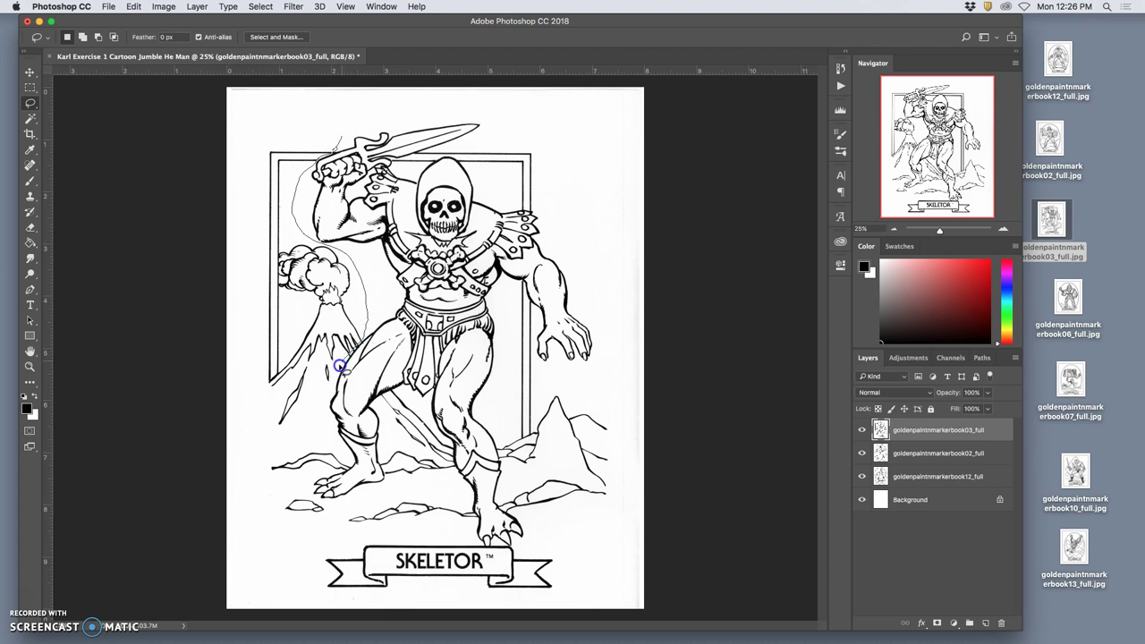
{"action": "mouse_move", "coordinate": [330, 384]}
{"action": "left_mouse_down"}
{"action": "mouse_move", "coordinate": [326, 416]}
{"action": "mouse_move", "coordinate": [343, 456]}
{"action": "left_mouse_up"}
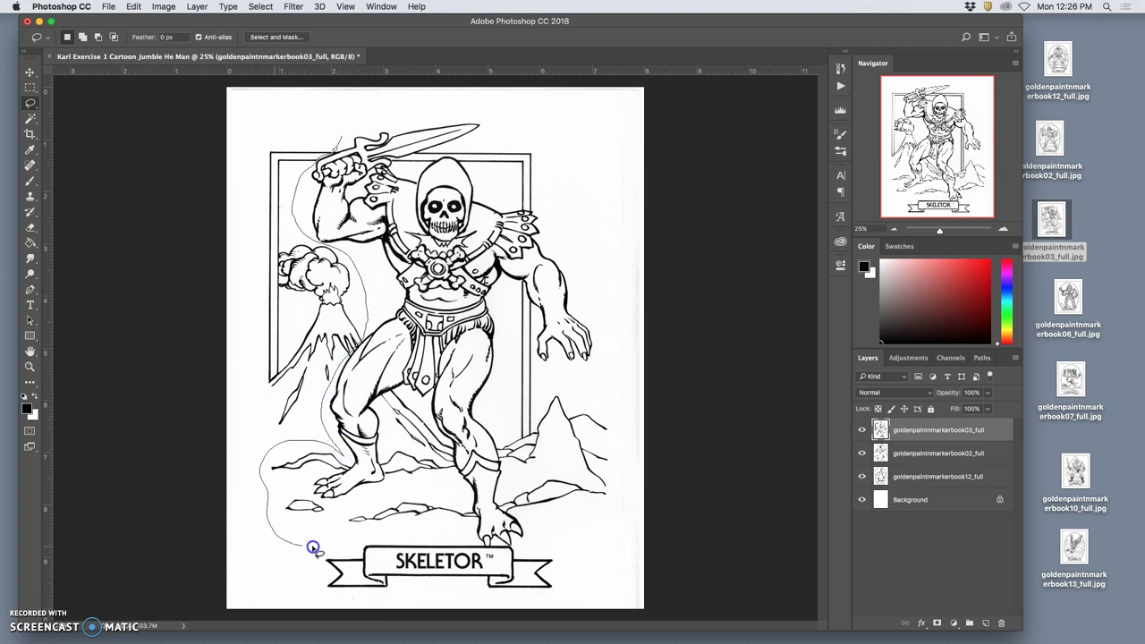
{"action": "left_click_drag", "start_coordinate": [481, 544], "coordinate": [485, 548]}
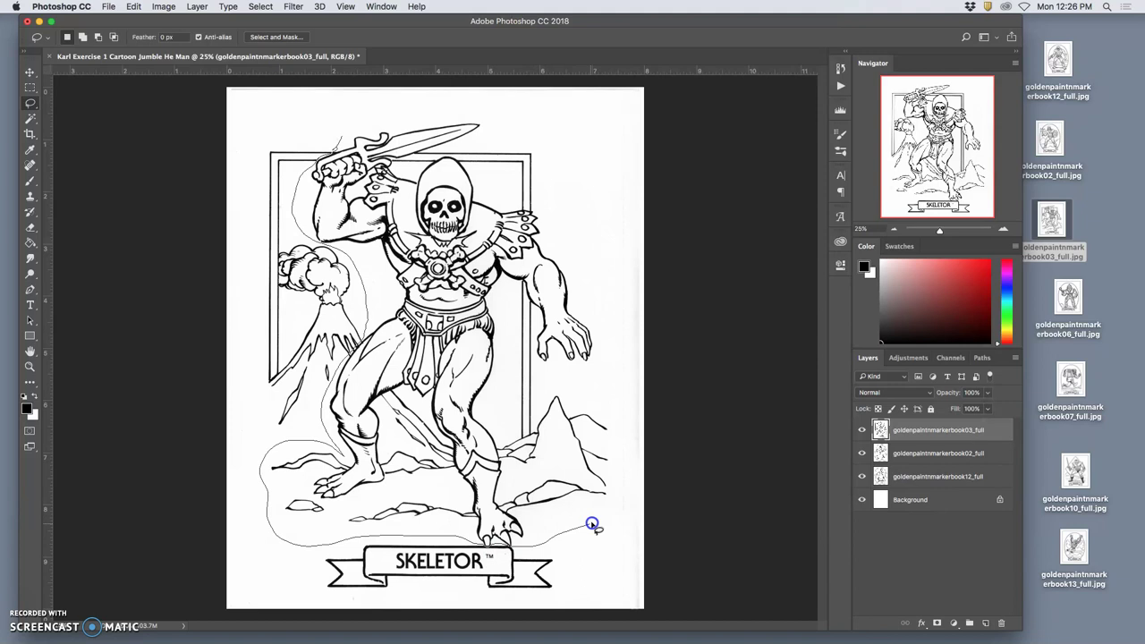
{"action": "mouse_move", "coordinate": [593, 524]}
{"action": "left_mouse_down"}
{"action": "mouse_move", "coordinate": [624, 459]}
{"action": "mouse_move", "coordinate": [587, 250]}
{"action": "mouse_move", "coordinate": [533, 125]}
{"action": "mouse_move", "coordinate": [490, 109]}
{"action": "left_mouse_up"}
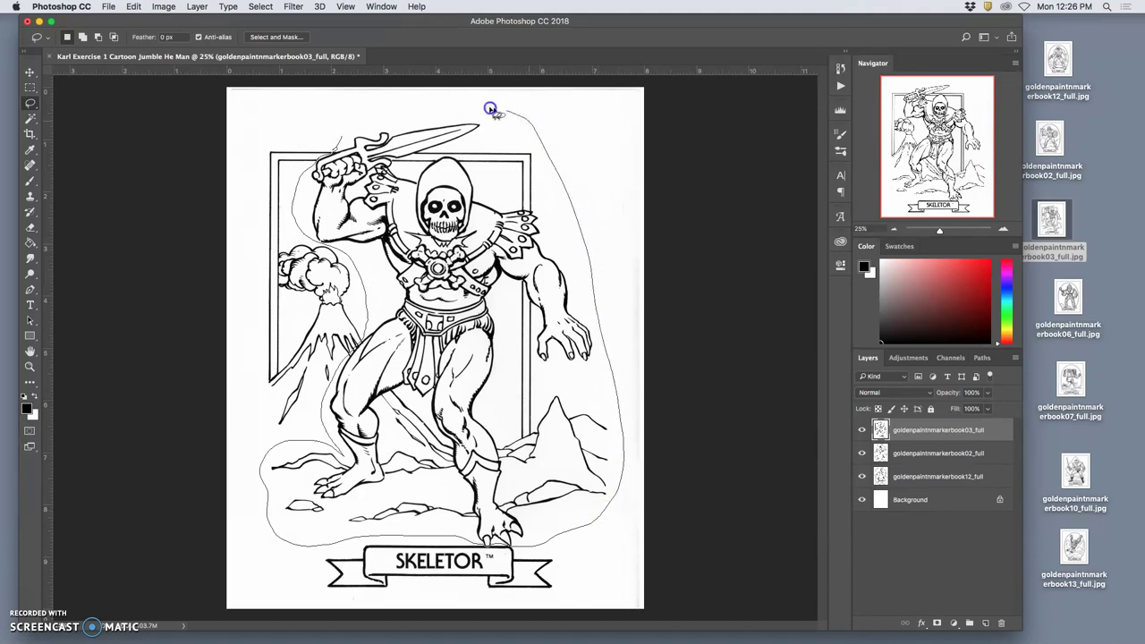
{"action": "left_click_drag", "start_coordinate": [551, 54], "coordinate": [552, 55]}
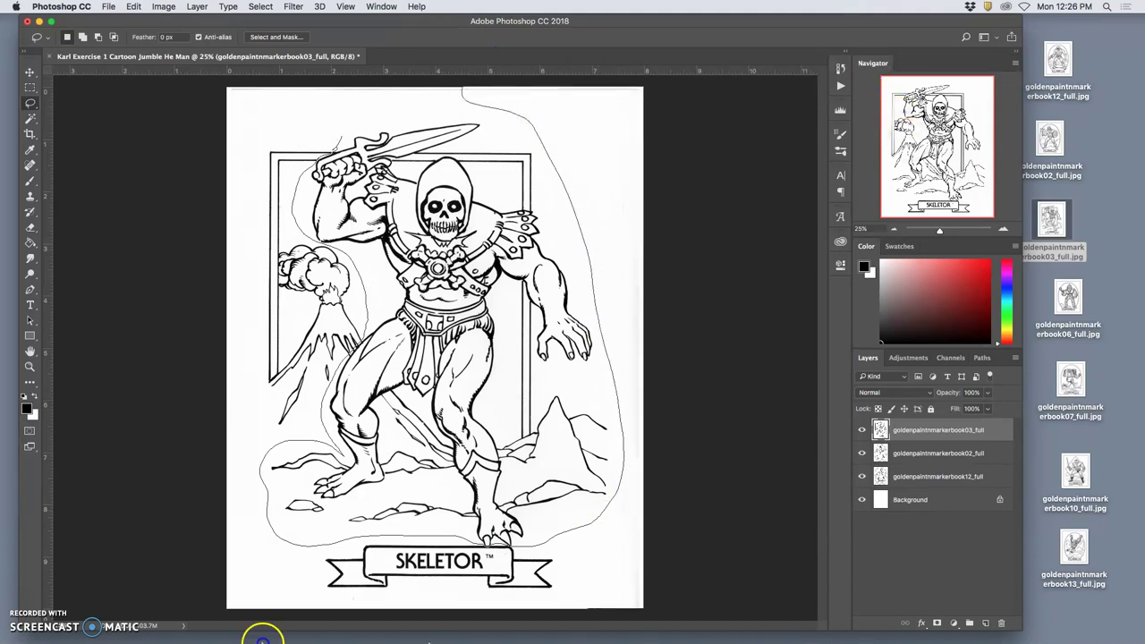
{"action": "mouse_move", "coordinate": [222, 19]}
{"action": "left_mouse_down"}
{"action": "mouse_move", "coordinate": [318, 55]}
{"action": "mouse_move", "coordinate": [350, 89]}
{"action": "left_mouse_up"}
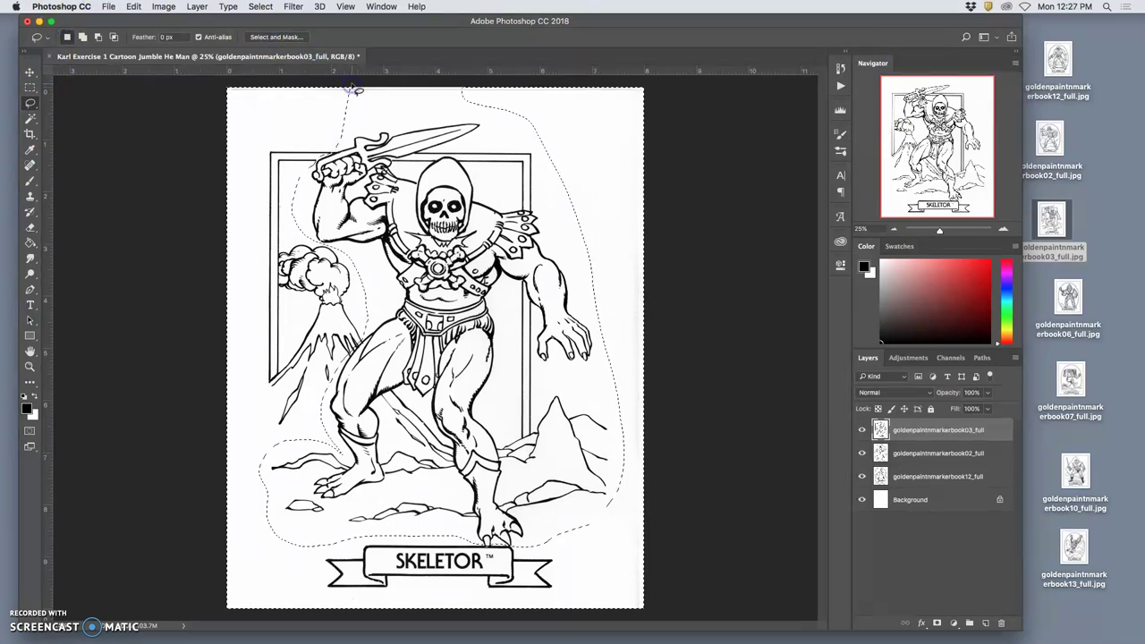
{"action": "key", "text": "super+shift+i"}
{"action": "key", "text": "BackSpace"}
{"action": "key", "text": "super+d"}
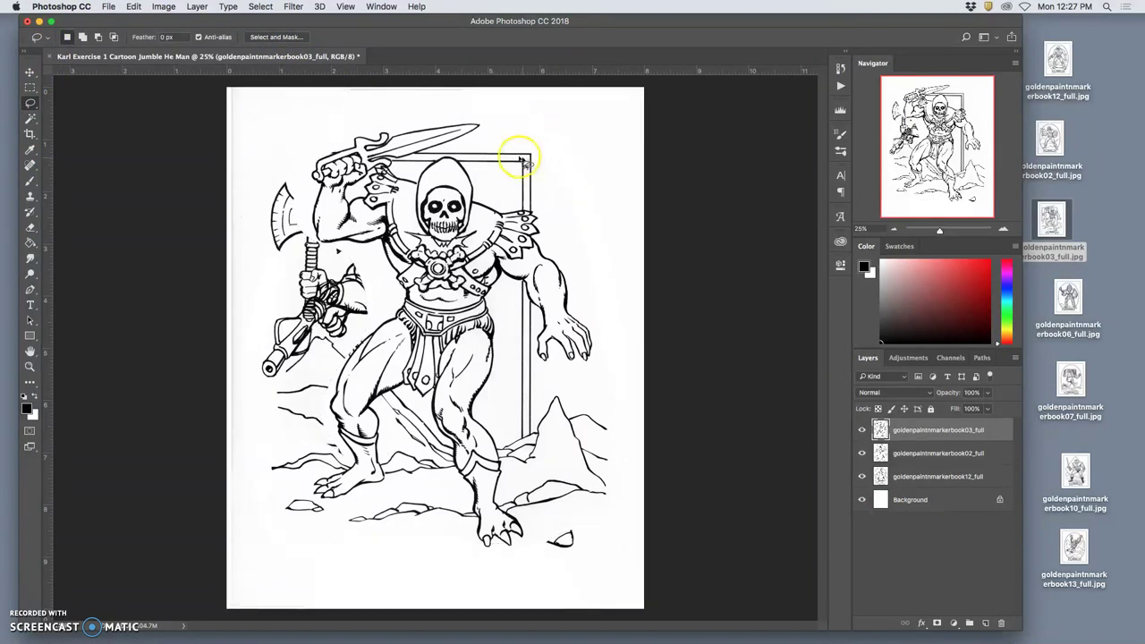
- Set the Skeletor layer to Multiply and place goldenpaintnmarkerbook06_full.jpg on the canvas
{"action": "left_click", "coordinate": [889, 392]}
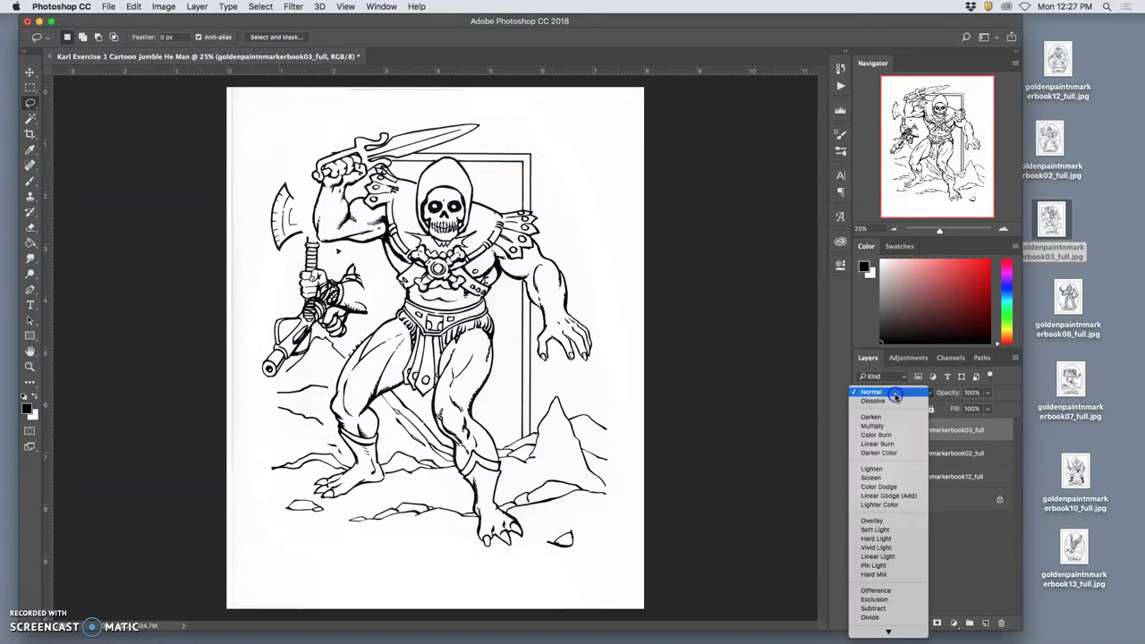
{"action": "left_click", "coordinate": [892, 426]}
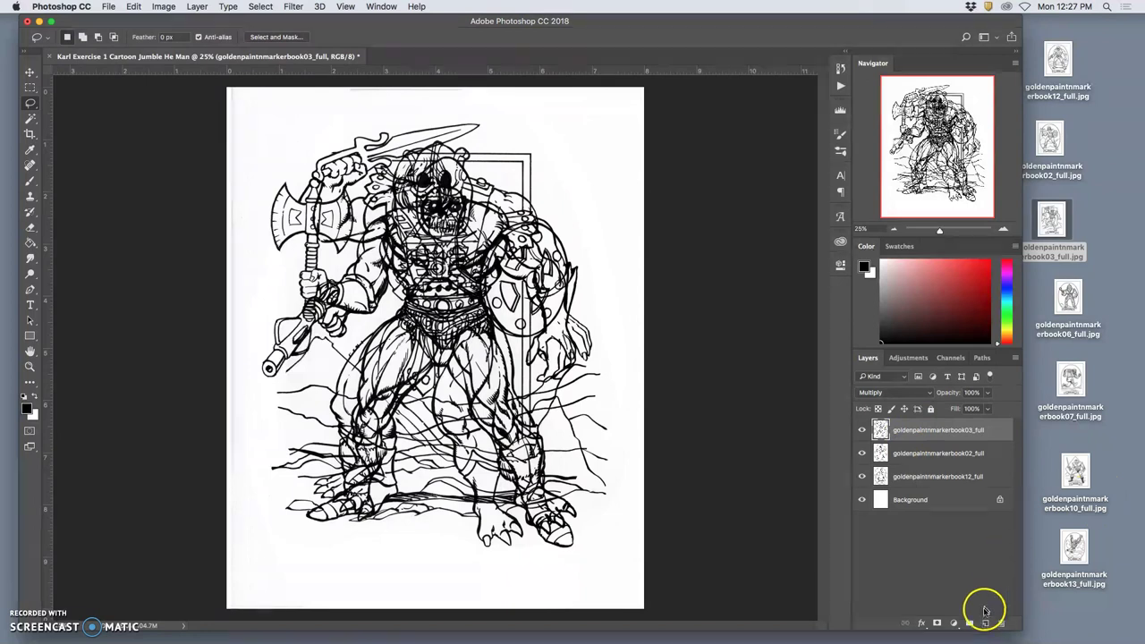
{"action": "left_click_drag", "start_coordinate": [1069, 297], "coordinate": [506, 340]}
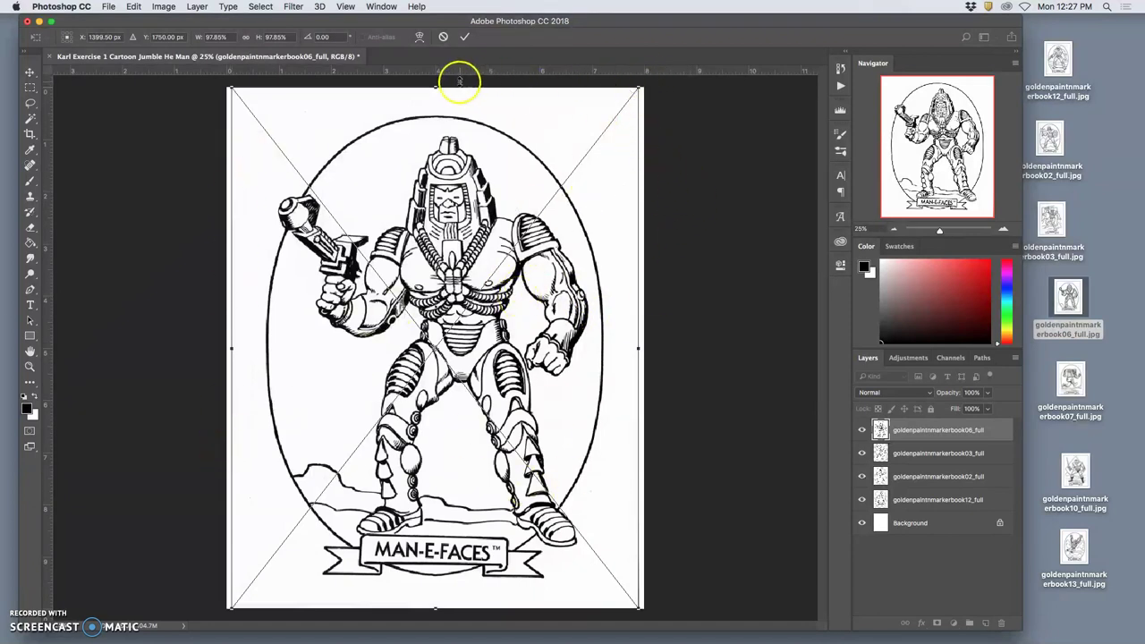
- Flip the Man-E-Faces drawing horizontally, move it back over the page and widen it
{"action": "mouse_move", "coordinate": [640, 89]}
{"action": "left_mouse_down"}
{"action": "mouse_move", "coordinate": [583, 225]}
{"action": "mouse_move", "coordinate": [435, 373]}
{"action": "mouse_move", "coordinate": [617, 221]}
{"action": "mouse_move", "coordinate": [570, 75]}
{"action": "mouse_move", "coordinate": [647, 107]}
{"action": "mouse_move", "coordinate": [631, 96]}
{"action": "left_mouse_up"}
{"action": "left_click_drag", "start_coordinate": [617, 352], "coordinate": [18, 317]}
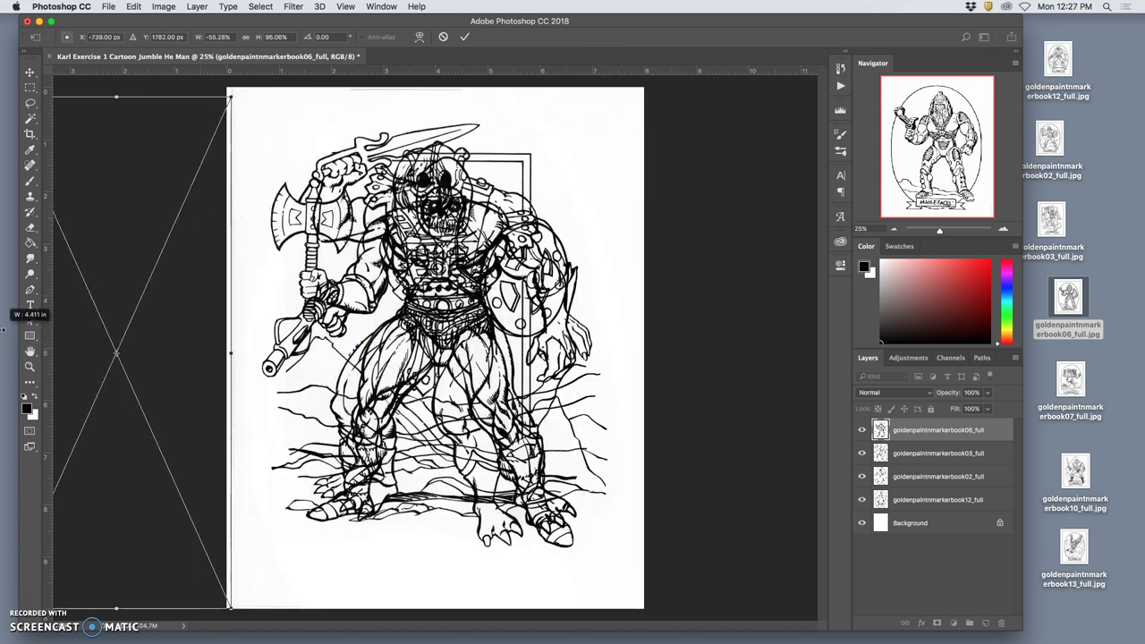
{"action": "left_click_drag", "start_coordinate": [161, 327], "coordinate": [548, 329]}
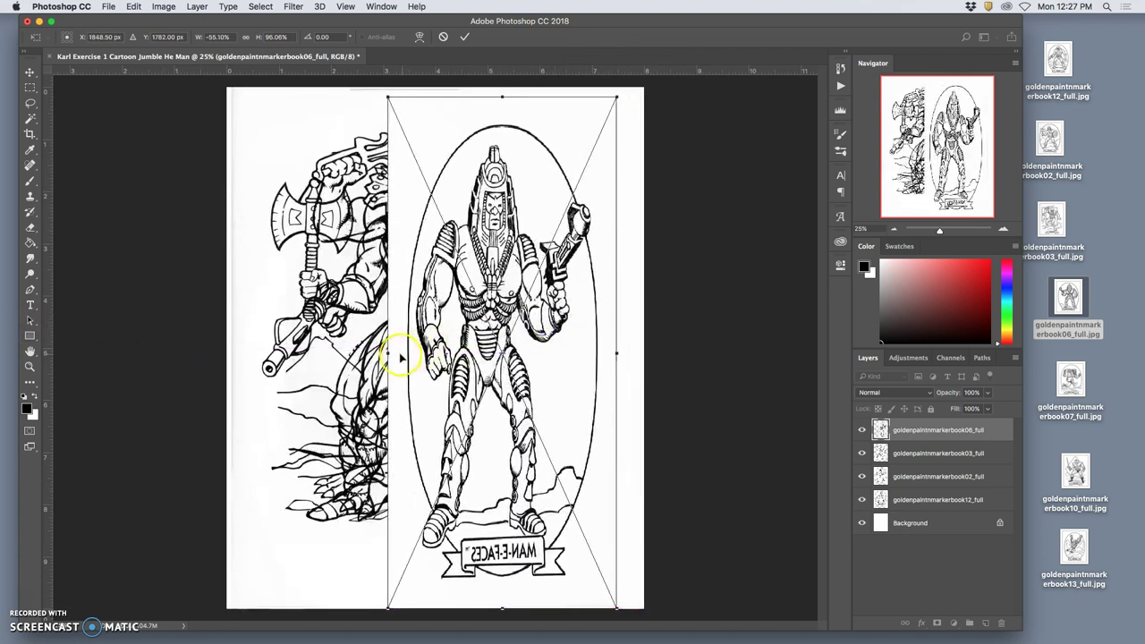
{"action": "left_click_drag", "start_coordinate": [390, 353], "coordinate": [228, 353]}
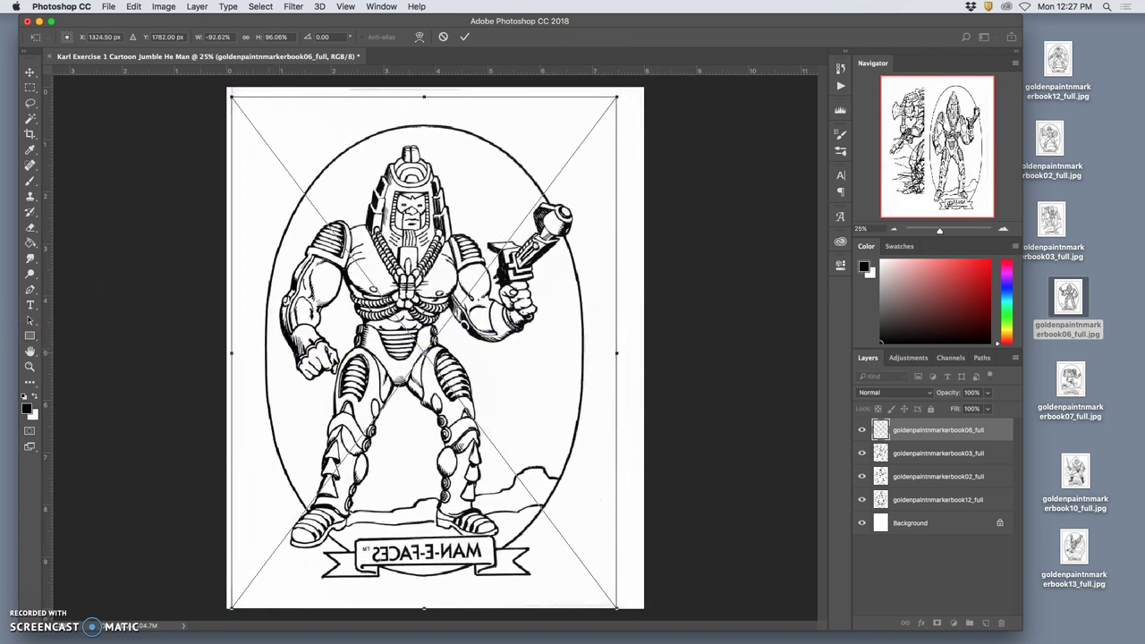
- Tilt Man-E-Faces slightly and resize it to fill most of the page
{"action": "left_click_drag", "start_coordinate": [708, 378], "coordinate": [676, 374]}
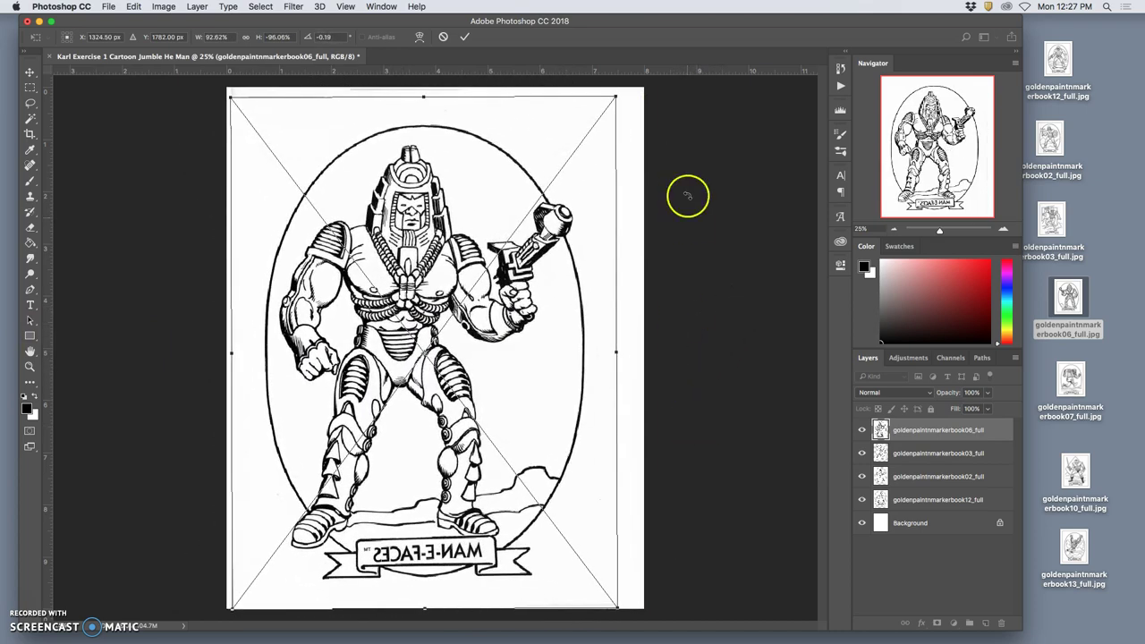
{"action": "left_click_drag", "start_coordinate": [615, 96], "coordinate": [606, 191]}
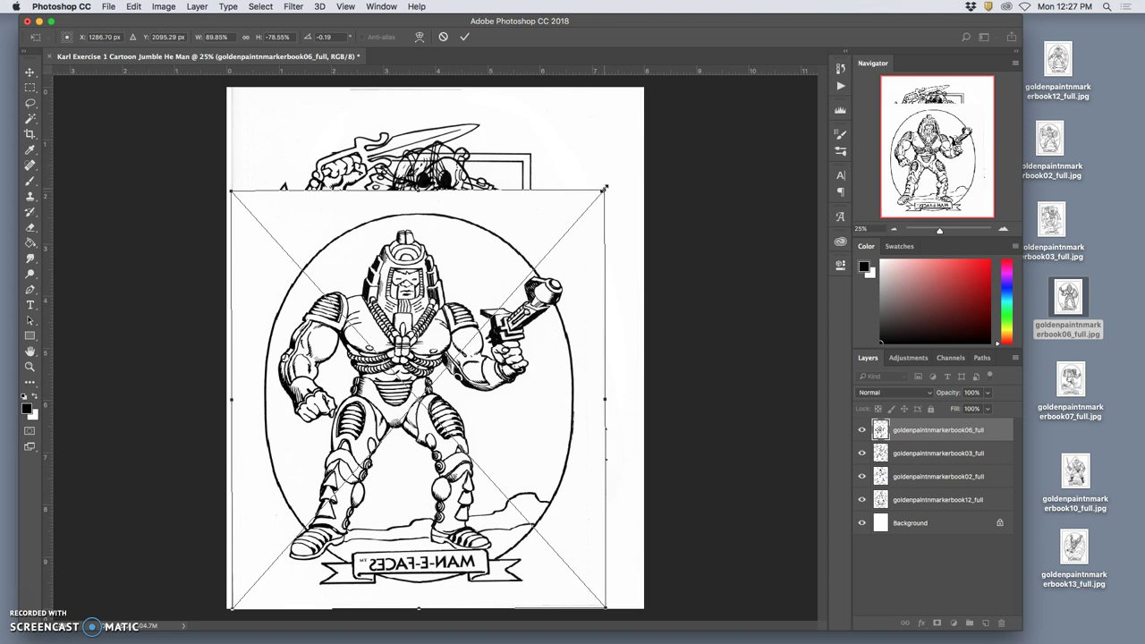
{"action": "left_click_drag", "start_coordinate": [605, 189], "coordinate": [660, 179]}
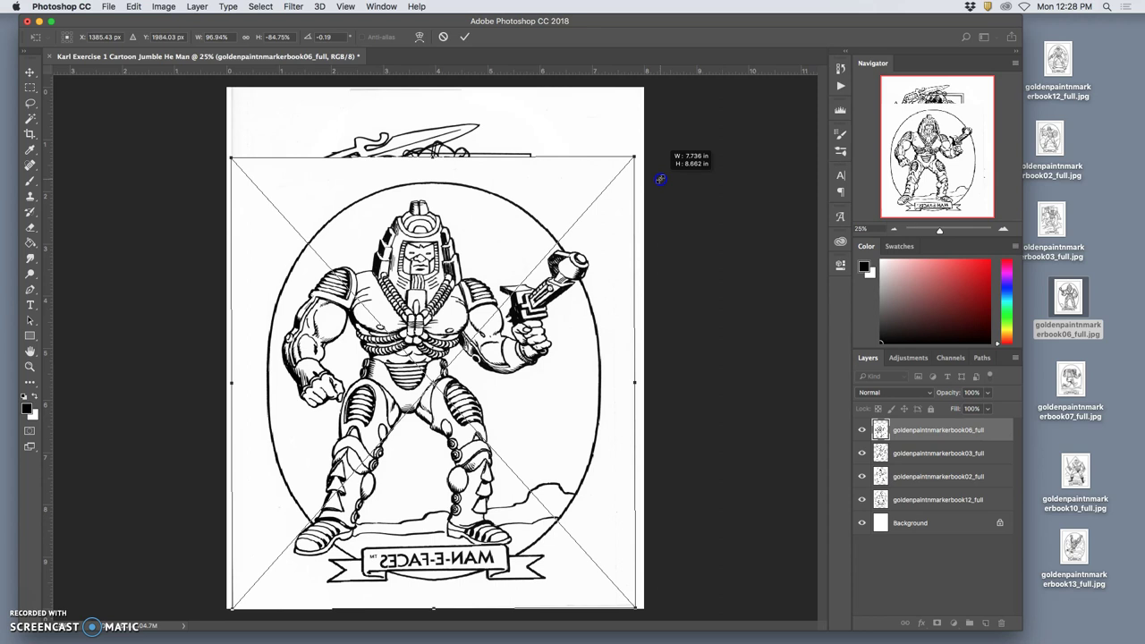
{"action": "left_click_drag", "start_coordinate": [661, 179], "coordinate": [729, 114]}
{"action": "left_click_drag", "start_coordinate": [532, 231], "coordinate": [512, 227]}
- Commit the Man-E-Faces transform and try deleting a lasso area above the helmet
{"action": "key", "text": "Return"}
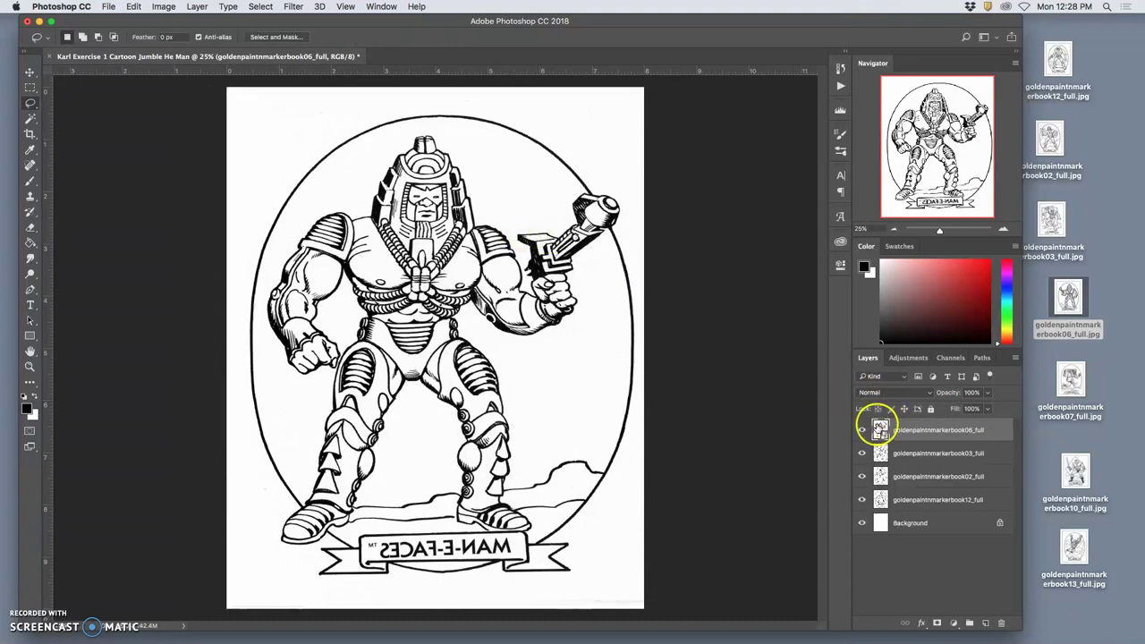
{"action": "left_click", "coordinate": [861, 433]}
{"action": "left_click", "coordinate": [861, 434]}
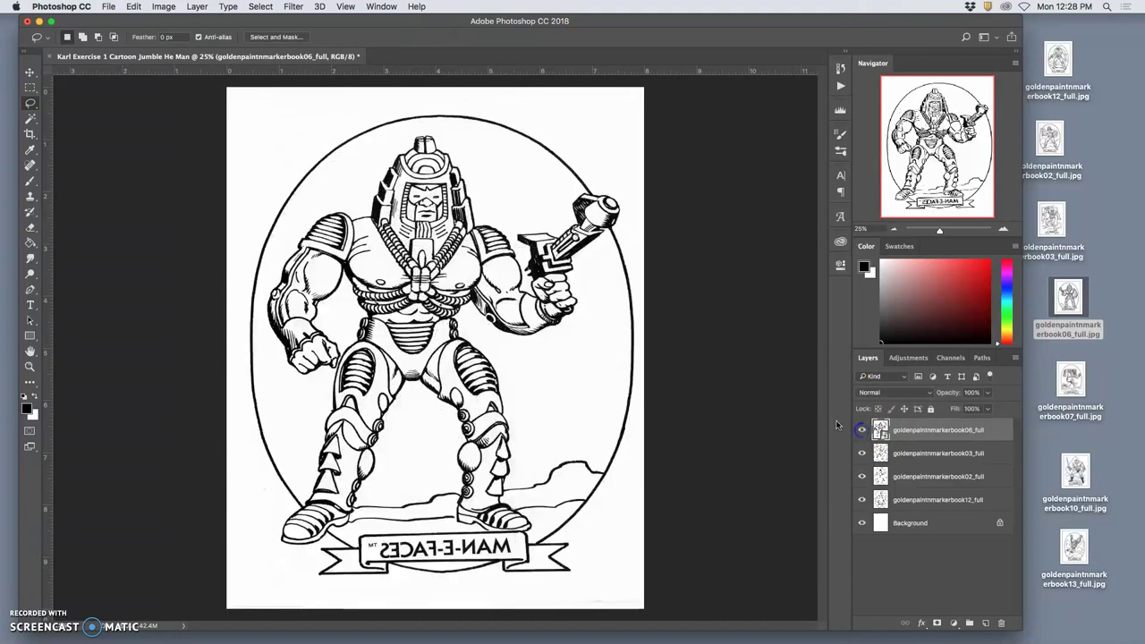
{"action": "mouse_move", "coordinate": [301, 118]}
{"action": "left_mouse_down"}
{"action": "mouse_move", "coordinate": [291, 168]}
{"action": "mouse_move", "coordinate": [362, 179]}
{"action": "mouse_move", "coordinate": [329, 139]}
{"action": "left_mouse_up"}
{"action": "key", "text": "BackSpace"}
{"action": "left_click", "coordinate": [341, 150]}
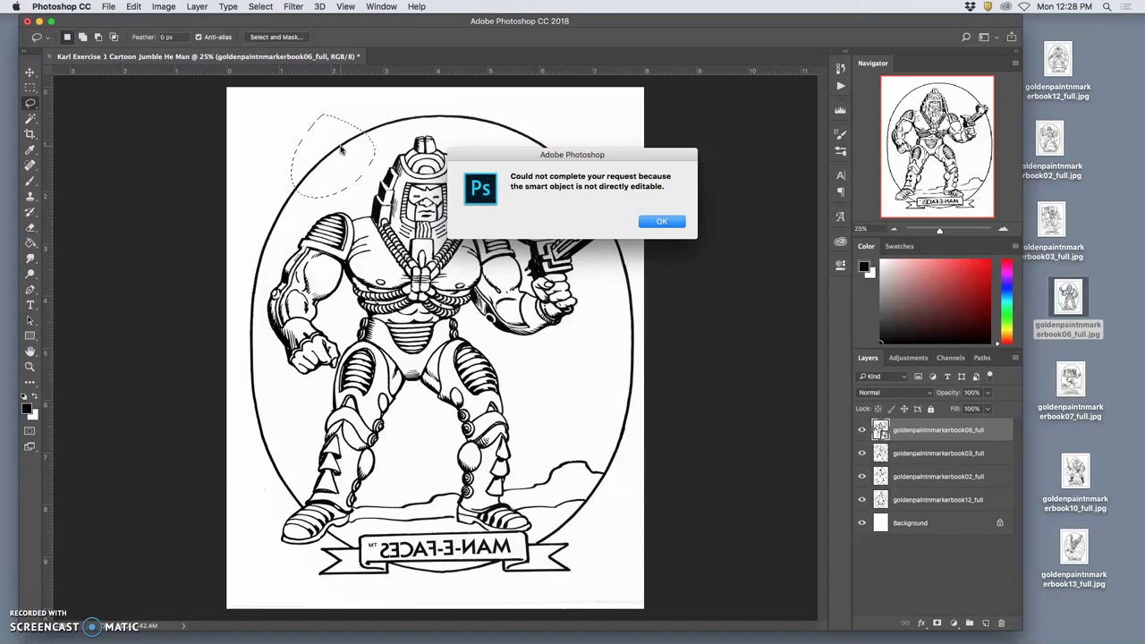
- Dismiss the smart-object error and bring up the top layer's context menu
{"action": "left_click", "coordinate": [660, 222]}
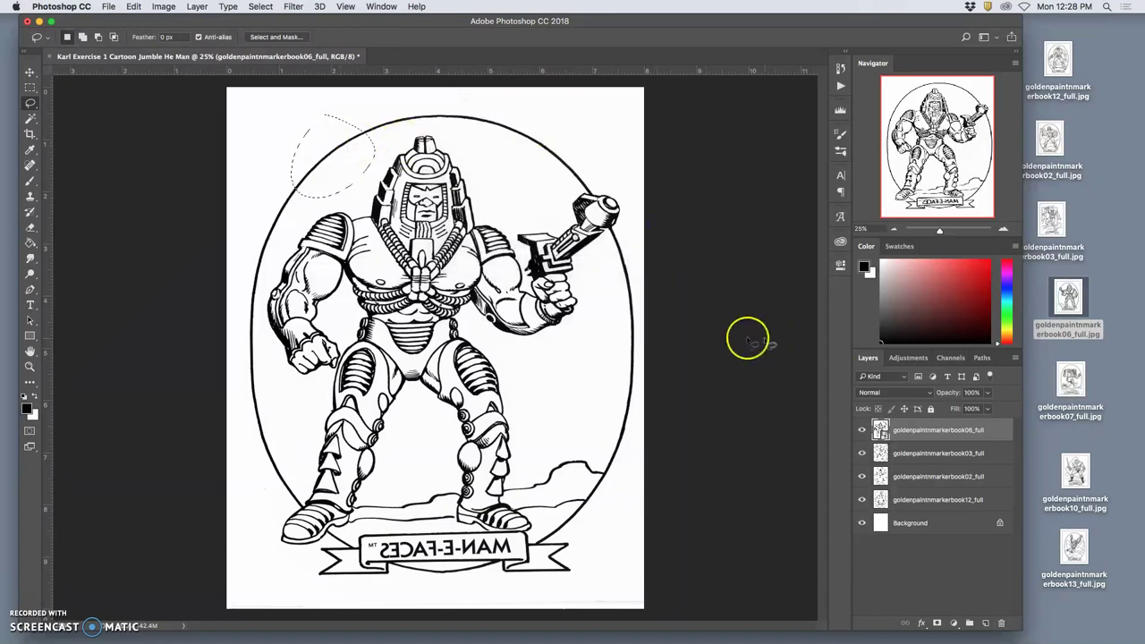
{"action": "left_click", "coordinate": [958, 438]}
{"action": "right_click", "coordinate": [955, 439]}
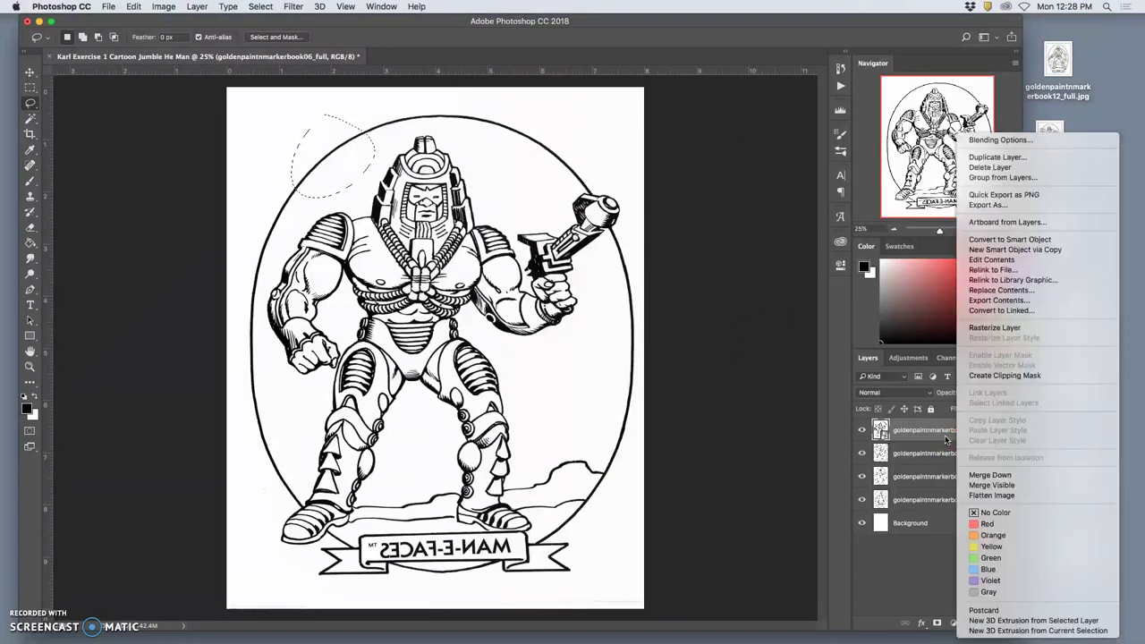
- Rasterize the Man-E-Faces layer and erase the oval frame around the figure
{"action": "left_click", "coordinate": [989, 328]}
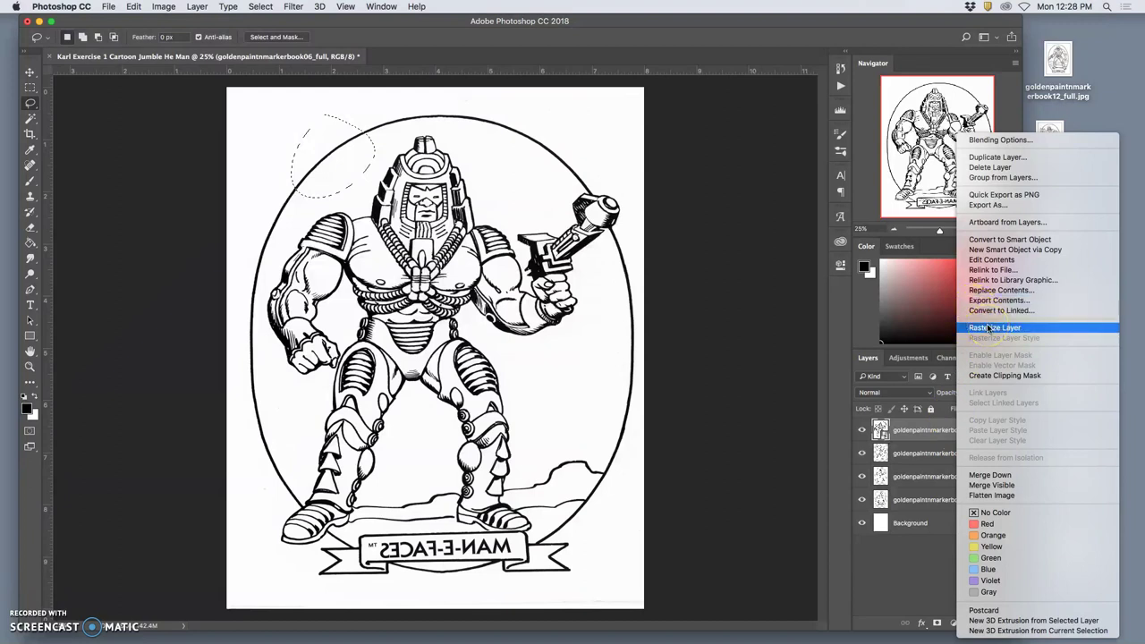
{"action": "left_click", "coordinate": [690, 263]}
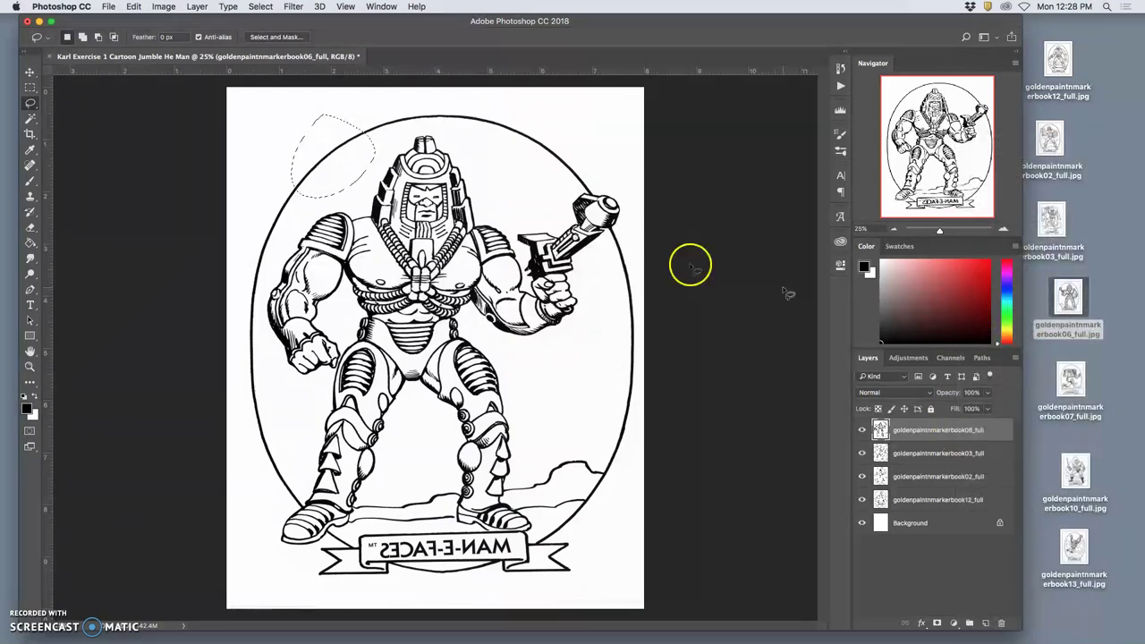
{"action": "mouse_move", "coordinate": [378, 140]}
{"action": "left_mouse_down"}
{"action": "mouse_move", "coordinate": [406, 136]}
{"action": "mouse_move", "coordinate": [321, 197]}
{"action": "left_mouse_up"}
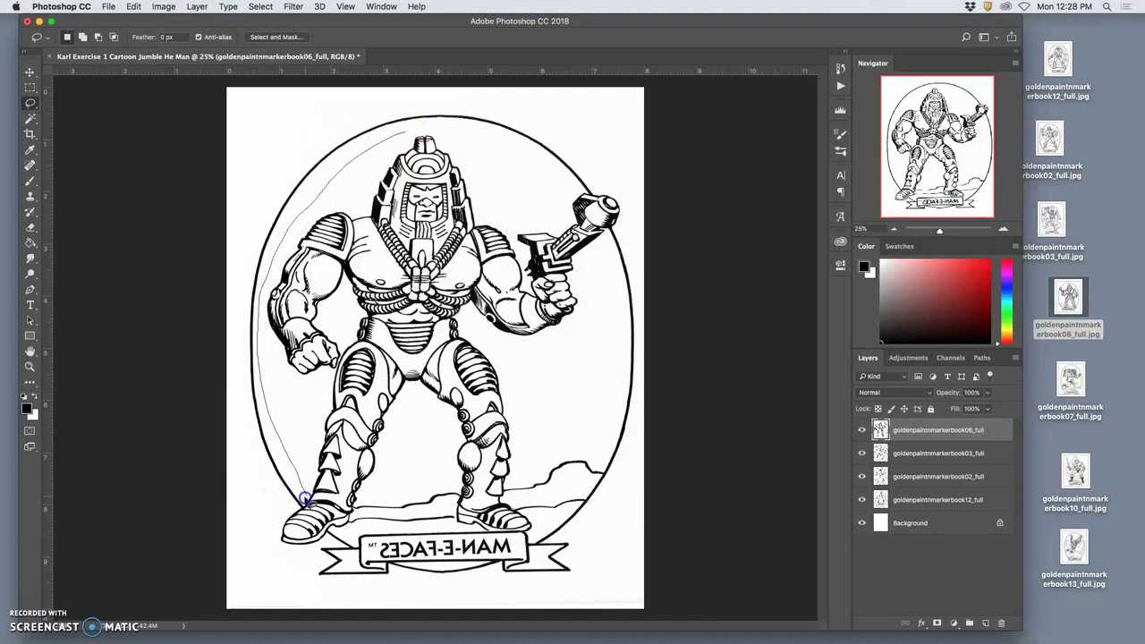
{"action": "mouse_move", "coordinate": [304, 504]}
{"action": "left_mouse_down"}
{"action": "mouse_move", "coordinate": [276, 510]}
{"action": "mouse_move", "coordinate": [226, 438]}
{"action": "mouse_move", "coordinate": [225, 354]}
{"action": "mouse_move", "coordinate": [251, 215]}
{"action": "mouse_move", "coordinate": [300, 111]}
{"action": "mouse_move", "coordinate": [413, 52]}
{"action": "mouse_move", "coordinate": [518, 76]}
{"action": "left_mouse_up"}
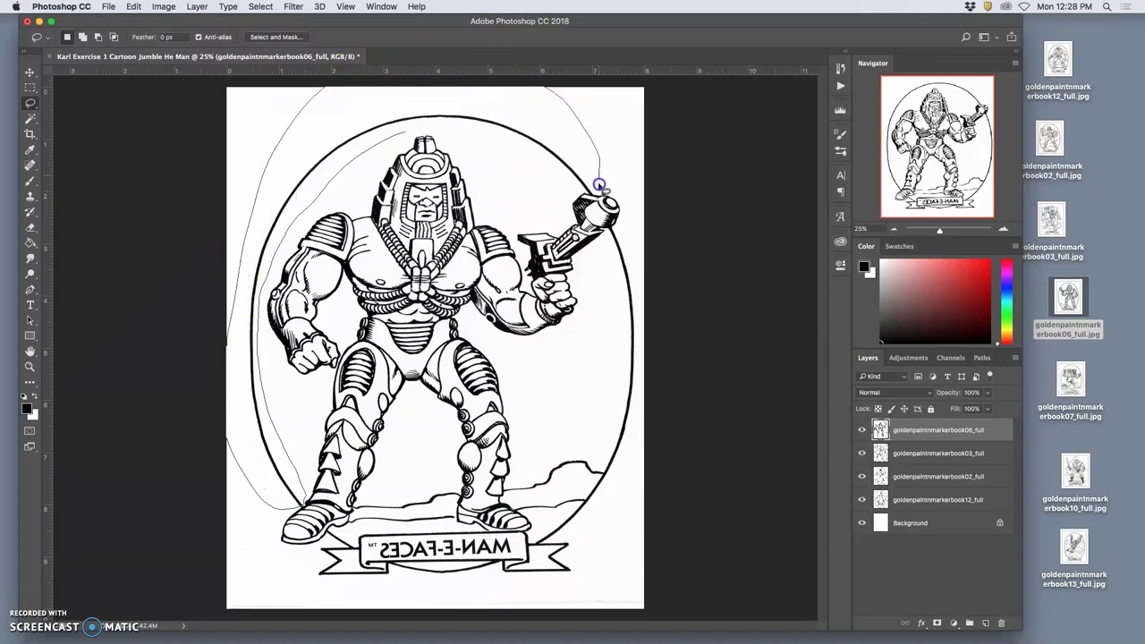
{"action": "mouse_move", "coordinate": [583, 192]}
{"action": "left_mouse_down"}
{"action": "mouse_move", "coordinate": [442, 128]}
{"action": "mouse_move", "coordinate": [427, 132]}
{"action": "left_mouse_up"}
{"action": "key", "text": "Delete"}
{"action": "left_click", "coordinate": [557, 174]}
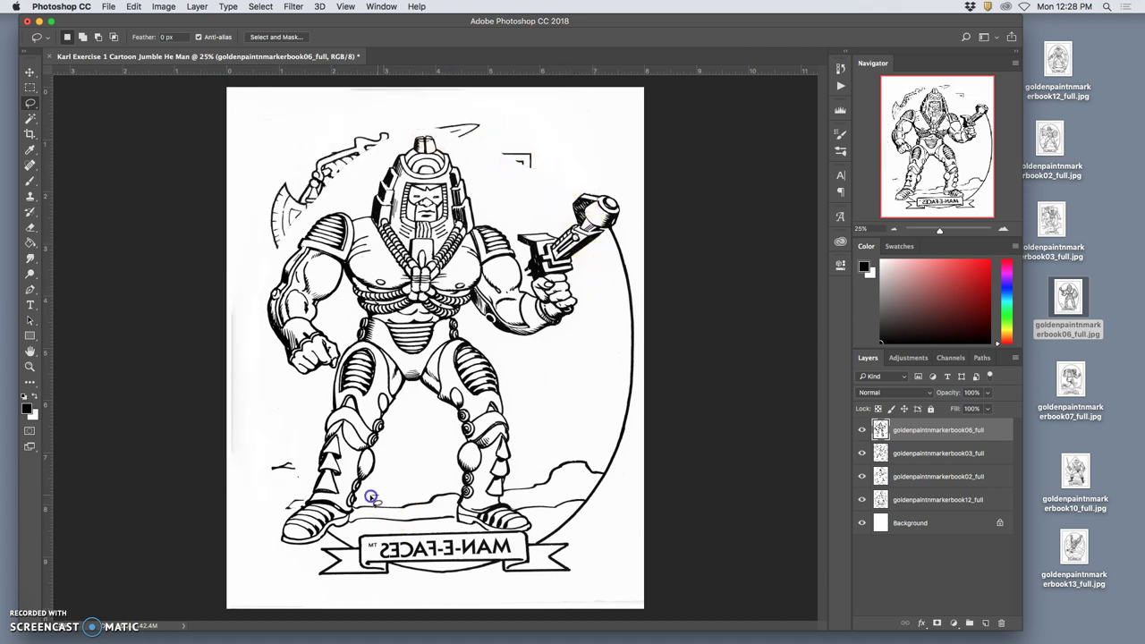
- Erase the MAN-E-FACES banner and right-edge area, then deselect
{"action": "left_click_drag", "start_coordinate": [370, 497], "coordinate": [345, 528]}
{"action": "mouse_move", "coordinate": [639, 542]}
{"action": "left_mouse_down"}
{"action": "mouse_move", "coordinate": [653, 388]}
{"action": "mouse_move", "coordinate": [645, 242]}
{"action": "left_mouse_up"}
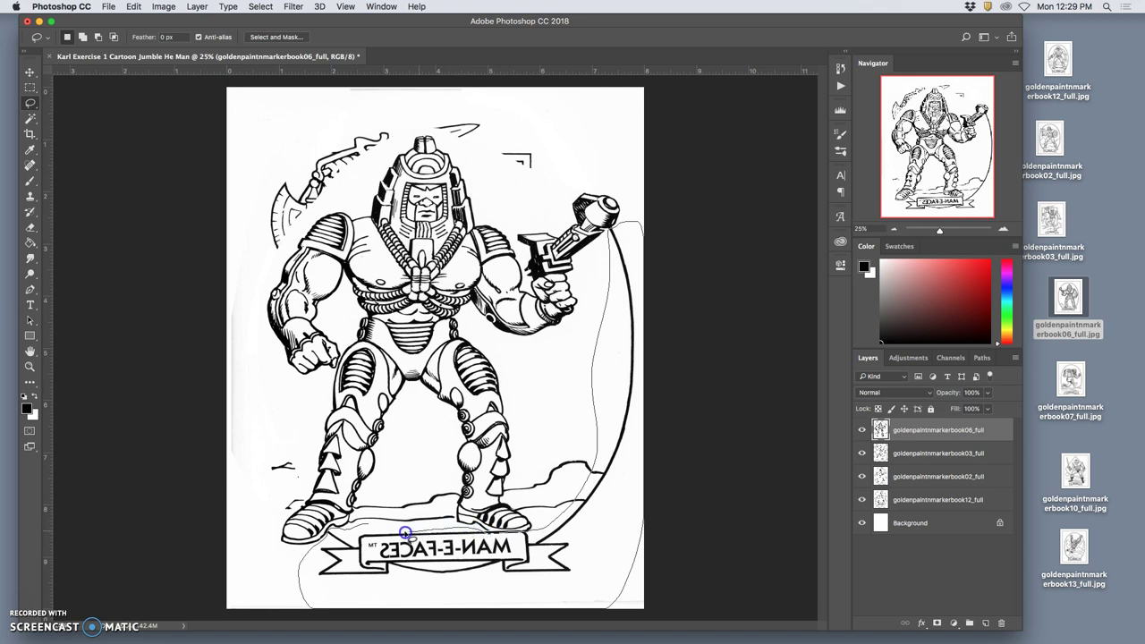
{"action": "key", "text": "Delete"}
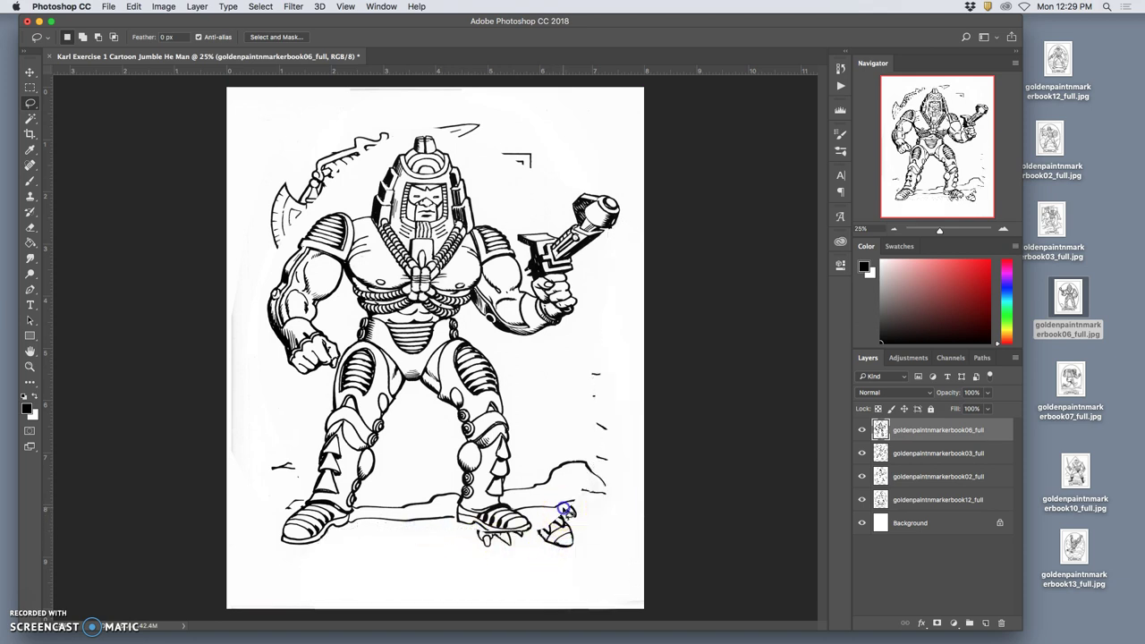
{"action": "left_click", "coordinate": [566, 510]}
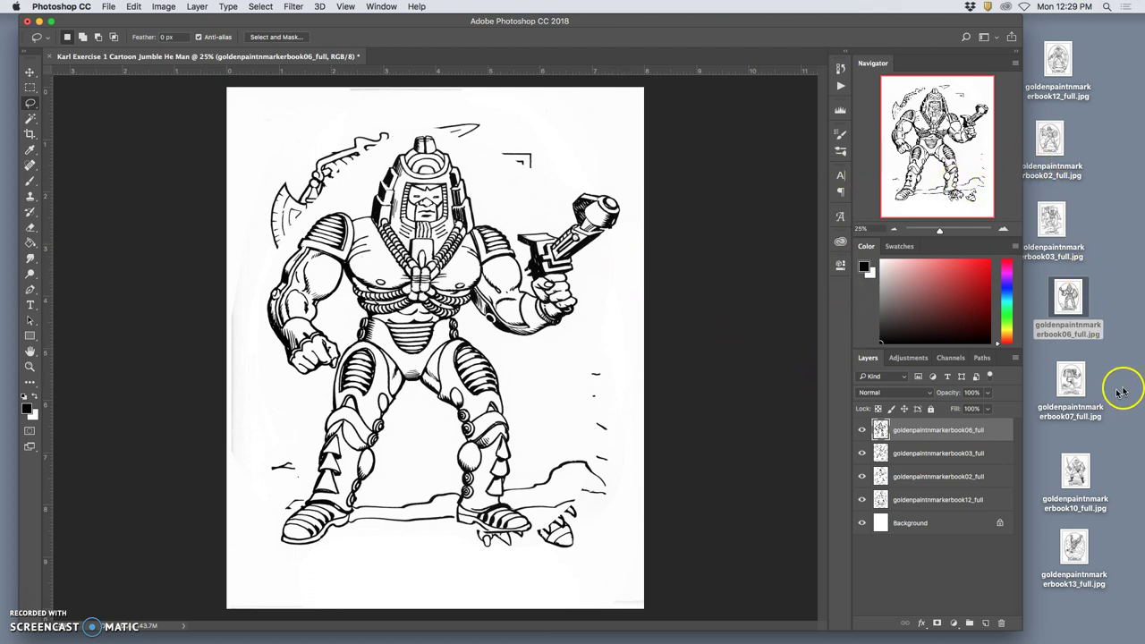
- Add goldenpaintmarkerbook07_full.jpg as a new layer, scaled slightly smaller
{"action": "left_click_drag", "start_coordinate": [1072, 381], "coordinate": [511, 328]}
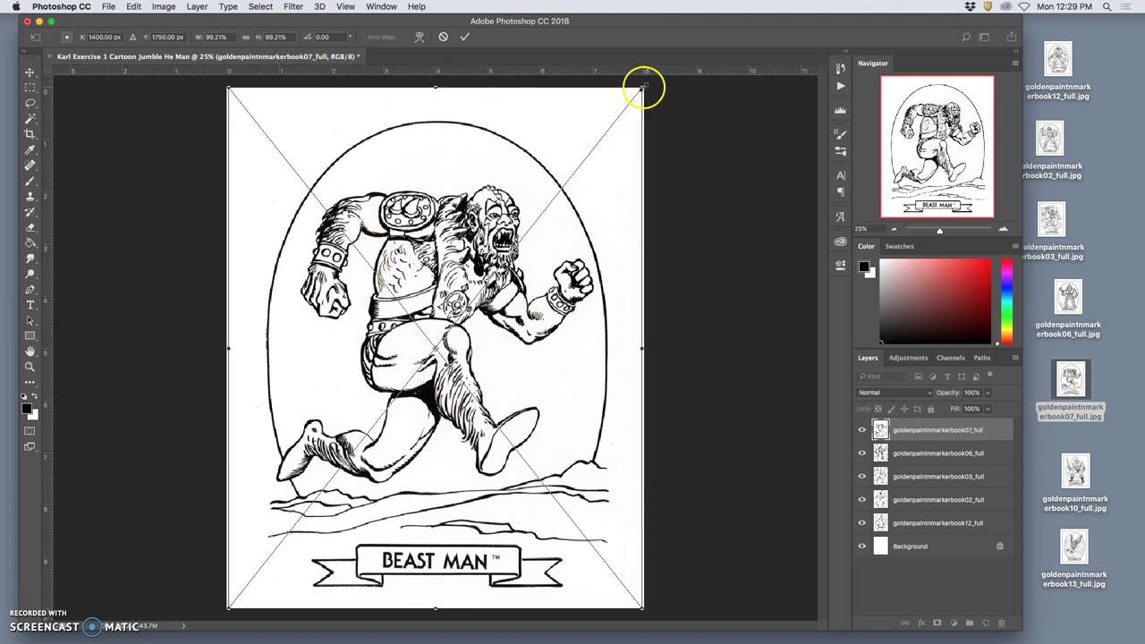
{"action": "mouse_move", "coordinate": [644, 88]}
{"action": "left_mouse_down"}
{"action": "mouse_move", "coordinate": [563, 164]}
{"action": "mouse_move", "coordinate": [455, 320]}
{"action": "mouse_move", "coordinate": [609, 191]}
{"action": "mouse_move", "coordinate": [603, 144]}
{"action": "mouse_move", "coordinate": [640, 94]}
{"action": "left_mouse_up"}
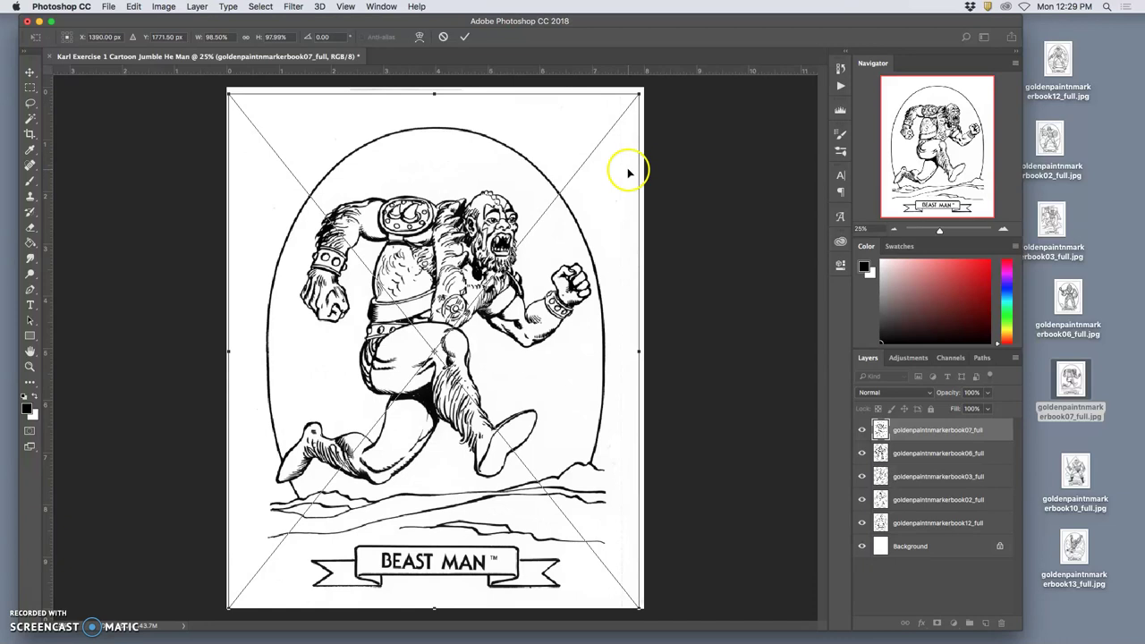
{"action": "key", "text": "Return"}
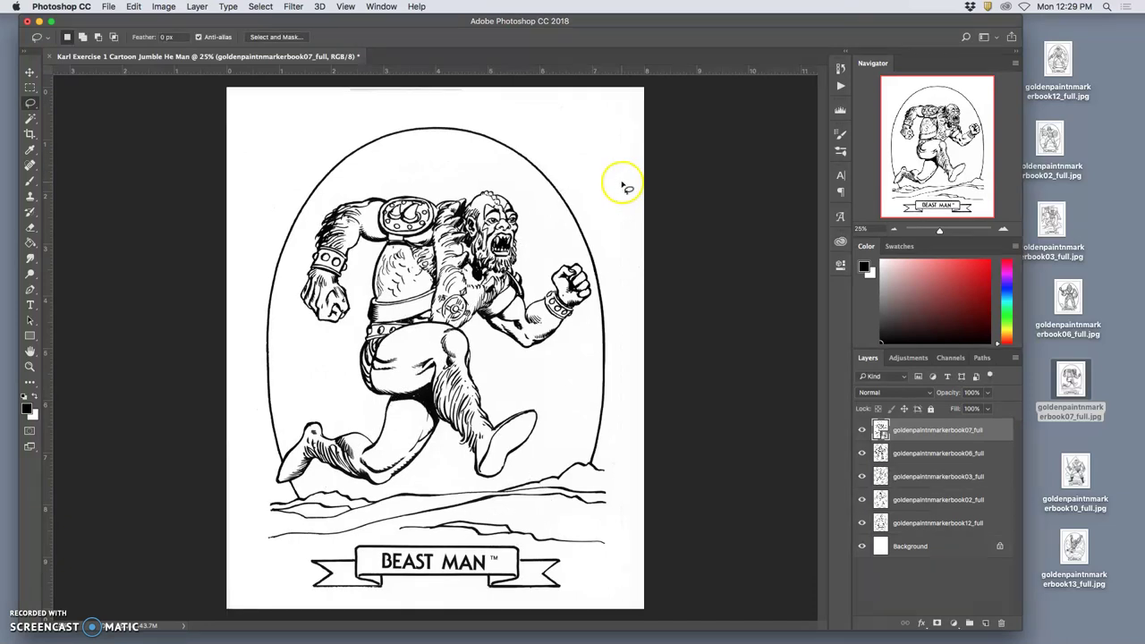
- Rasterize the Beast Man layer from its layer context menu
{"action": "right_click", "coordinate": [1000, 432]}
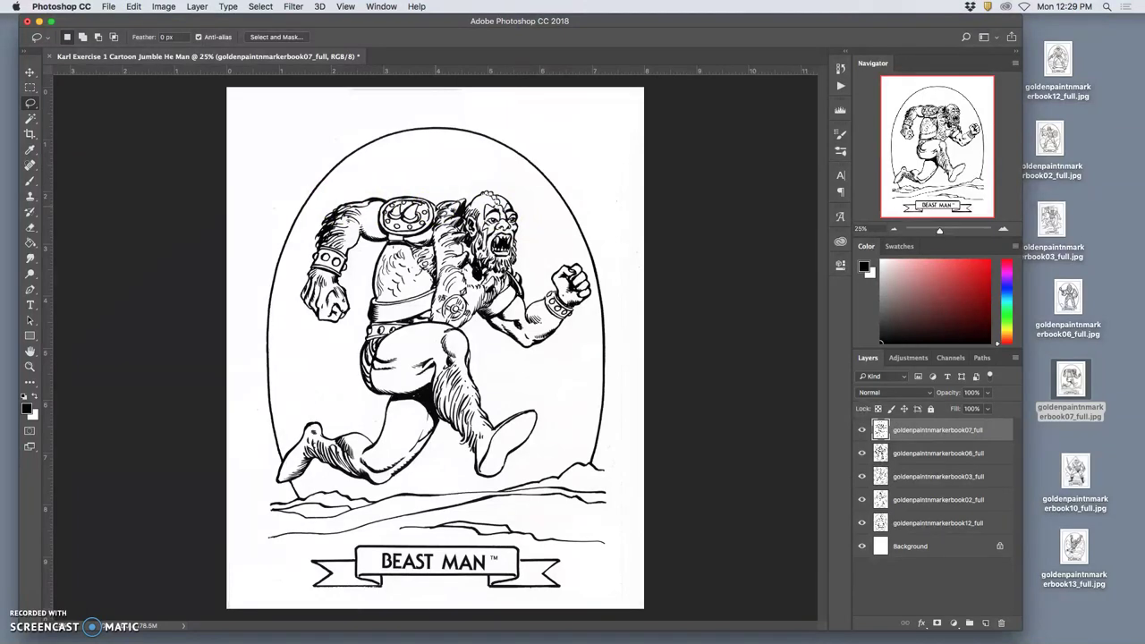
{"action": "left_click", "coordinate": [133, 7]}
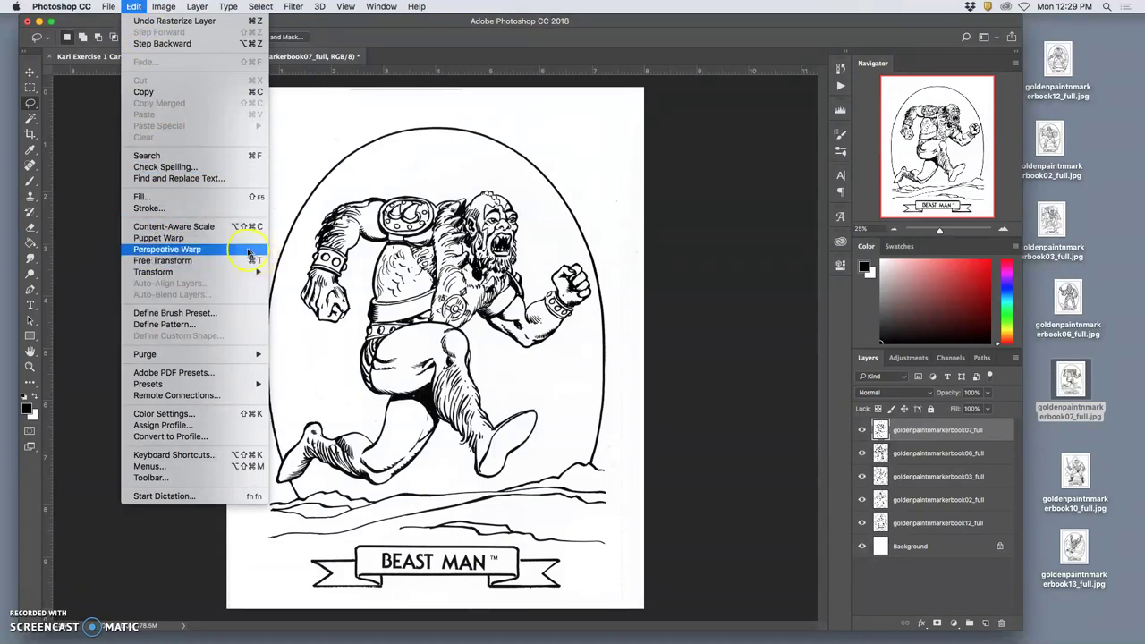
- Rotate the Beast Man layer about -0.86° and enlarge it to roughly 103% by 97%
{"action": "left_click", "coordinate": [503, 167]}
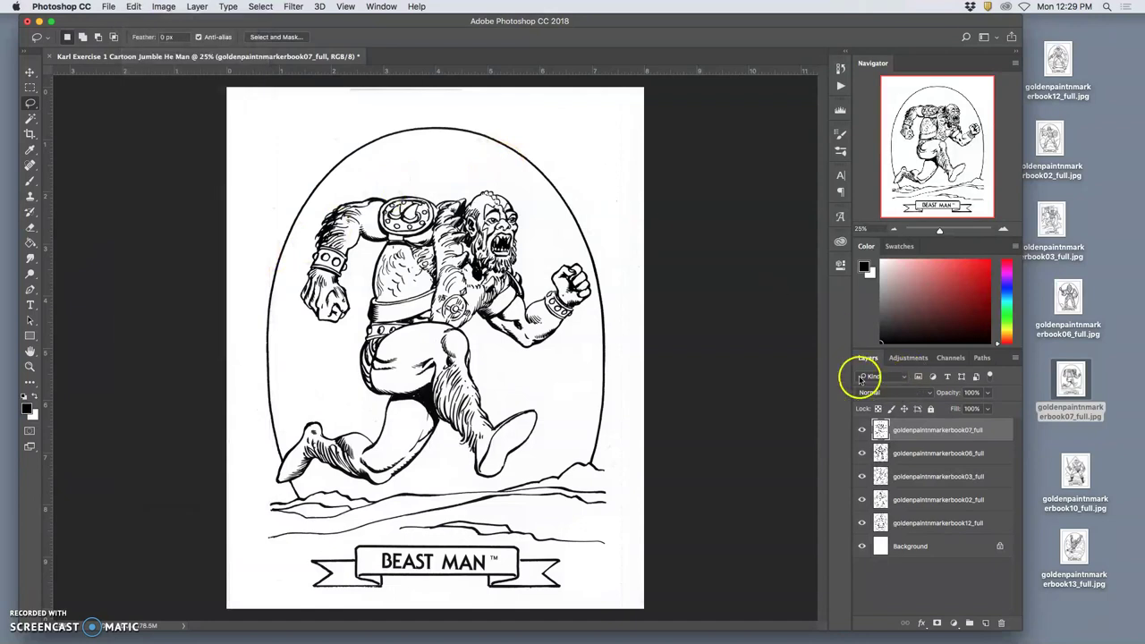
{"action": "key", "text": "super+t"}
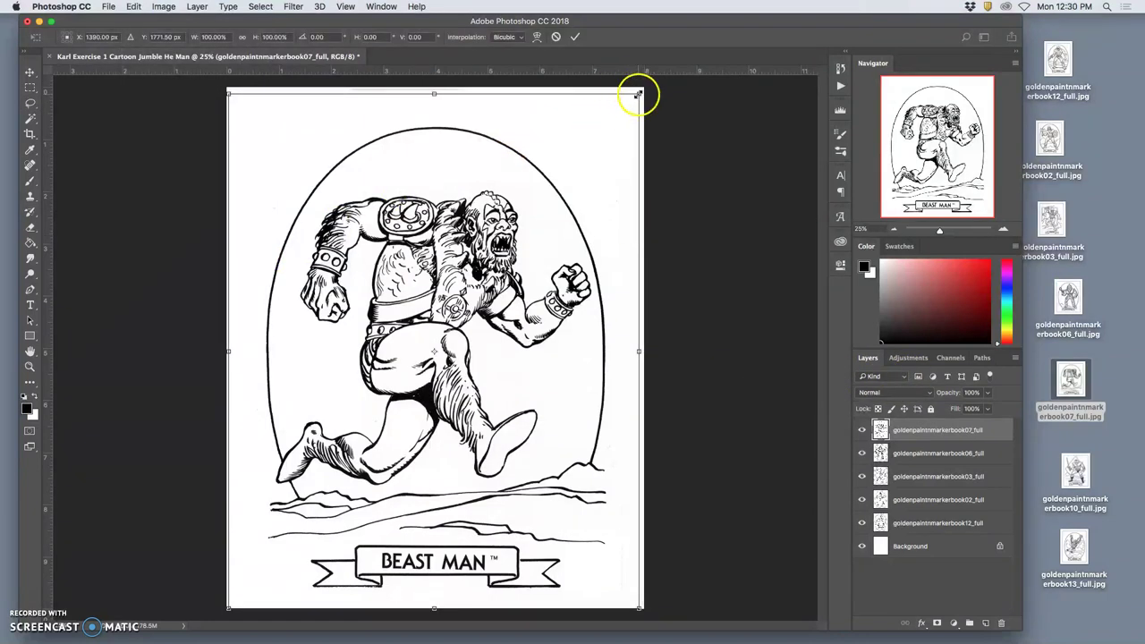
{"action": "left_click_drag", "start_coordinate": [656, 87], "coordinate": [545, 216]}
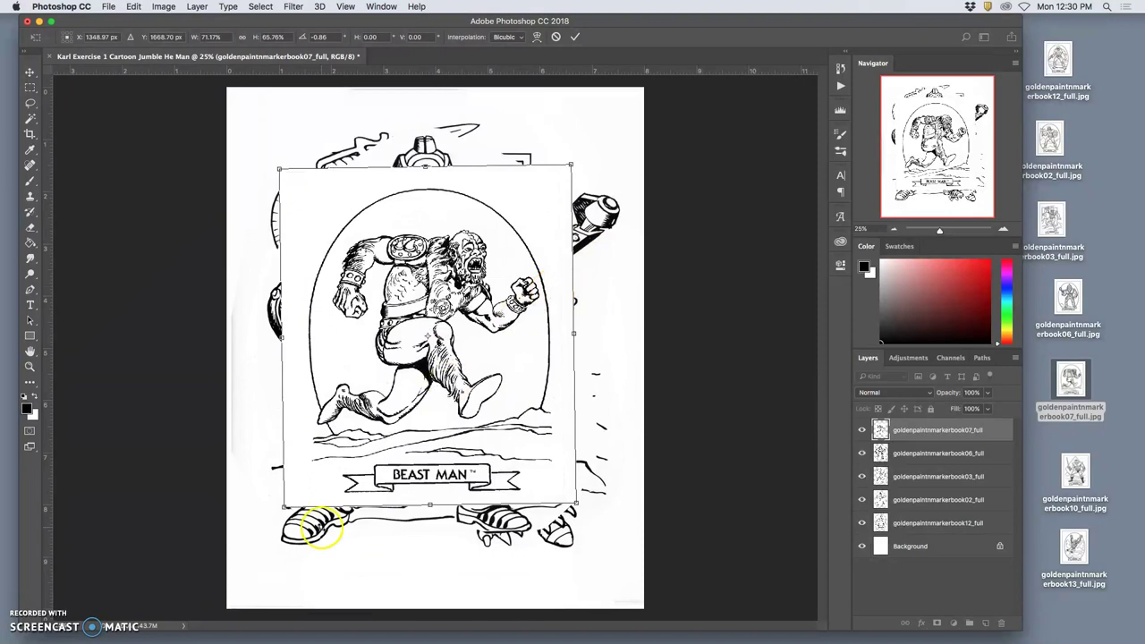
{"action": "left_click_drag", "start_coordinate": [574, 504], "coordinate": [648, 588]}
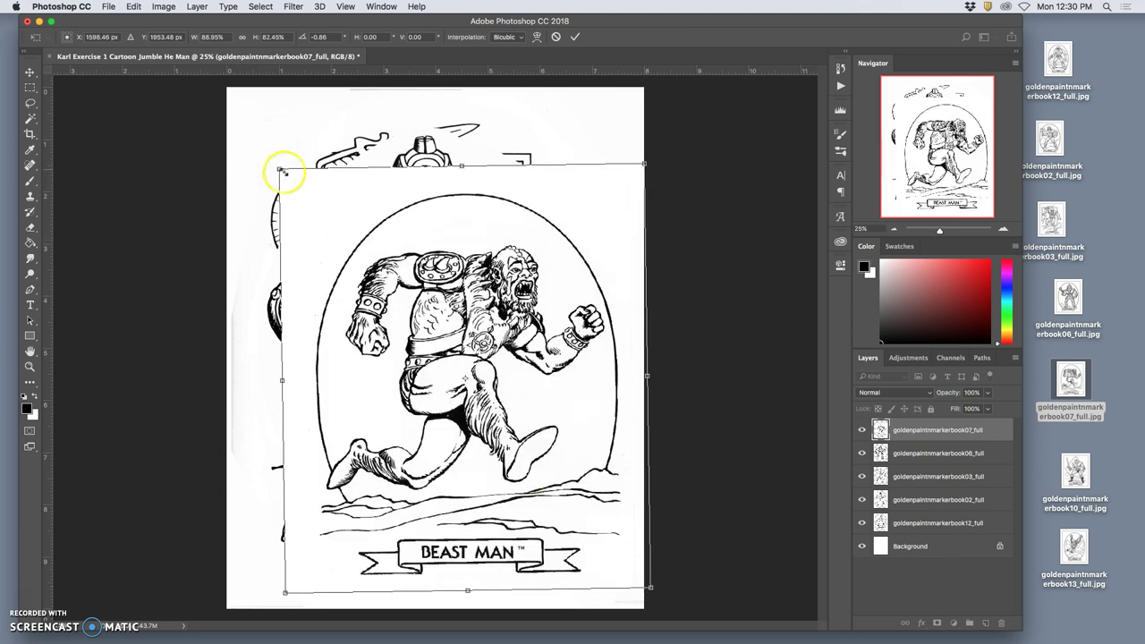
{"action": "left_click_drag", "start_coordinate": [280, 170], "coordinate": [224, 97]}
{"action": "key", "text": "Return"}
{"action": "key", "text": "l"}
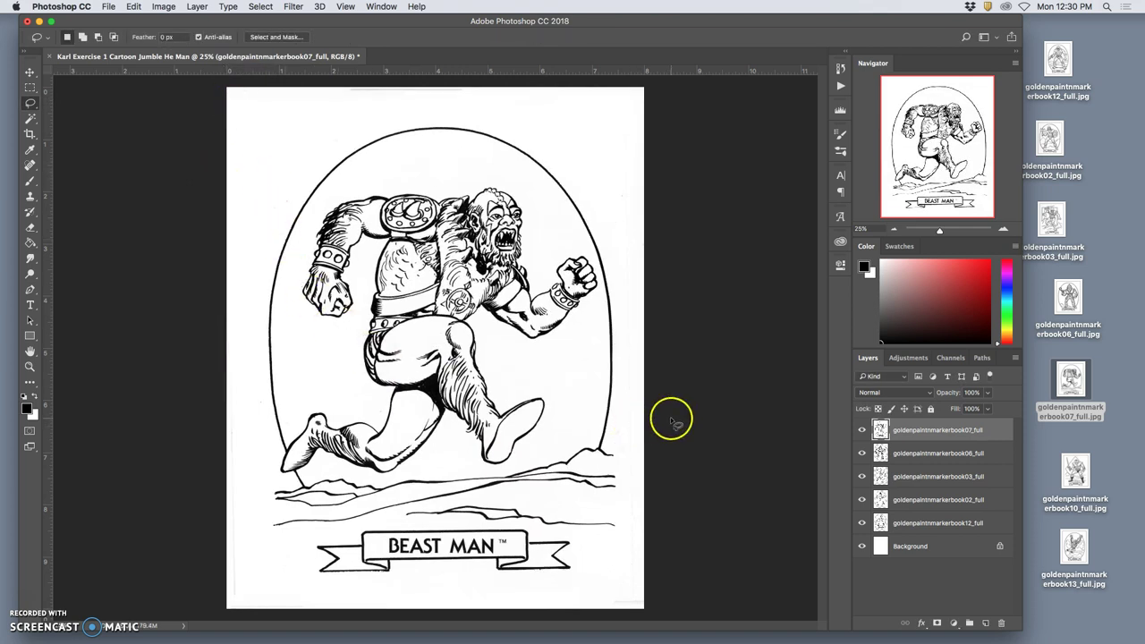
- Set both the Beast Man and Man-E-Faces layers to Multiply
{"action": "left_click", "coordinate": [28, 598]}
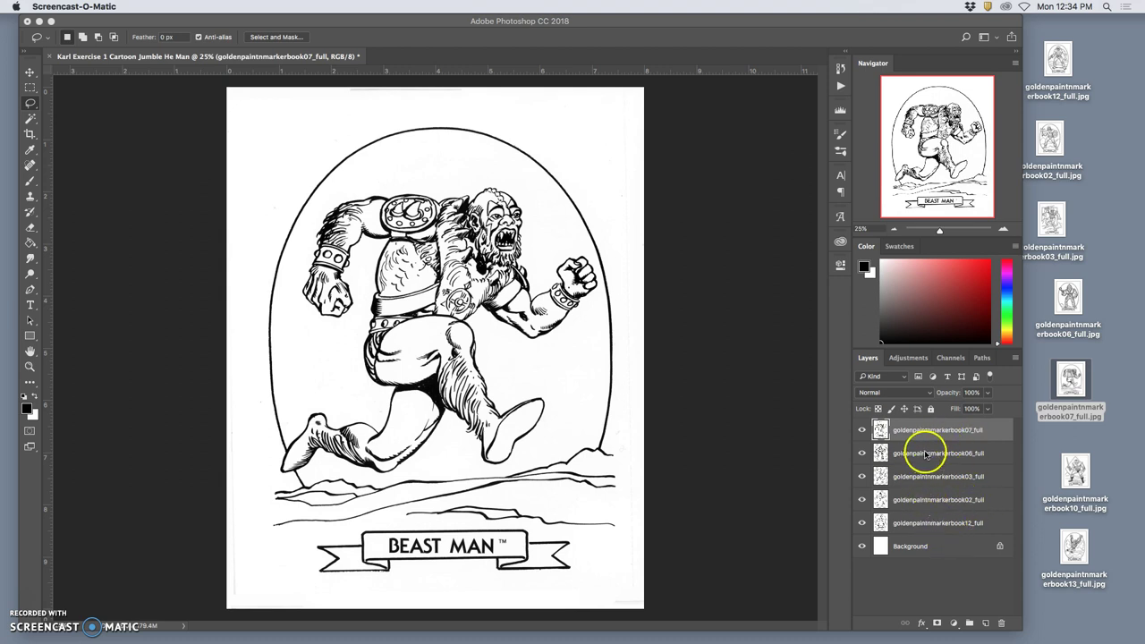
{"action": "left_click", "coordinate": [895, 393]}
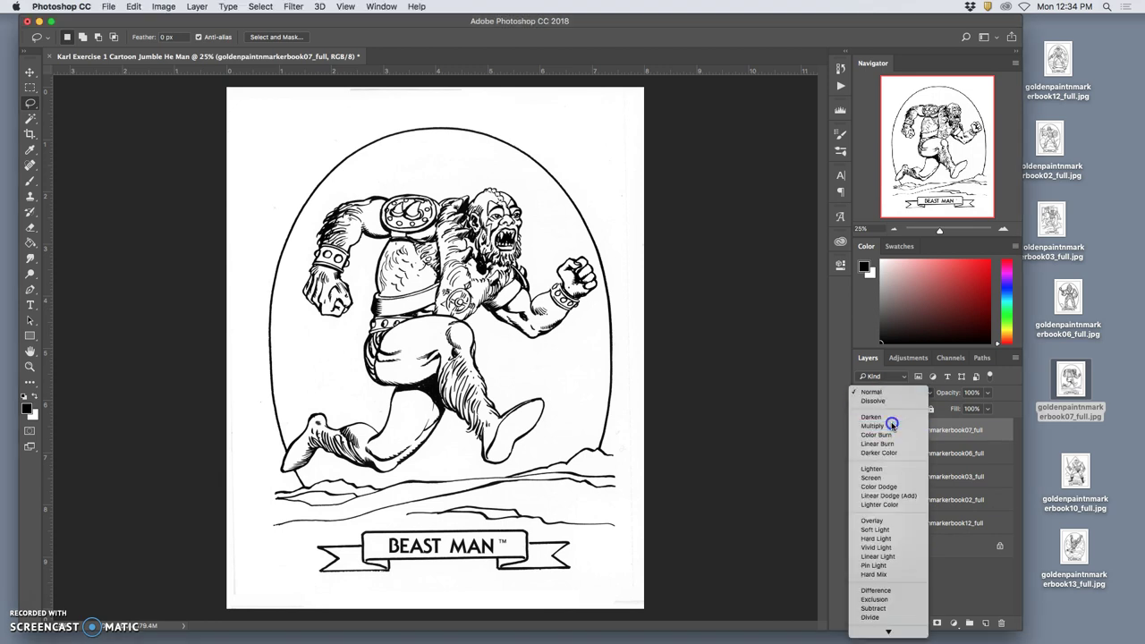
{"action": "left_click", "coordinate": [873, 426]}
{"action": "left_click", "coordinate": [917, 455]}
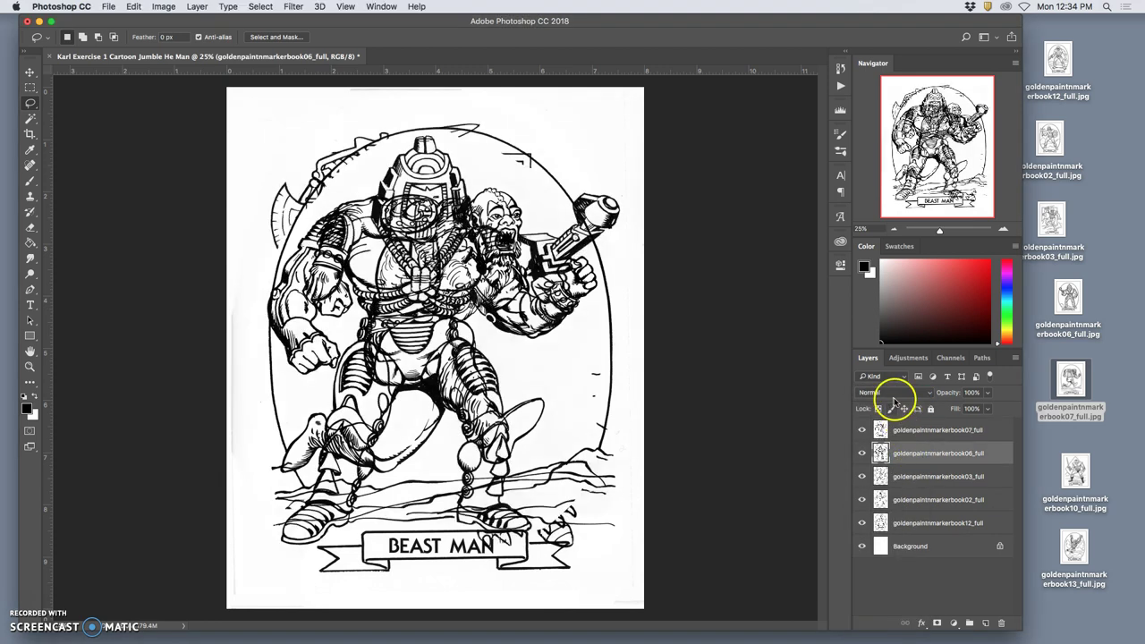
{"action": "left_click", "coordinate": [895, 393]}
{"action": "left_click", "coordinate": [889, 427]}
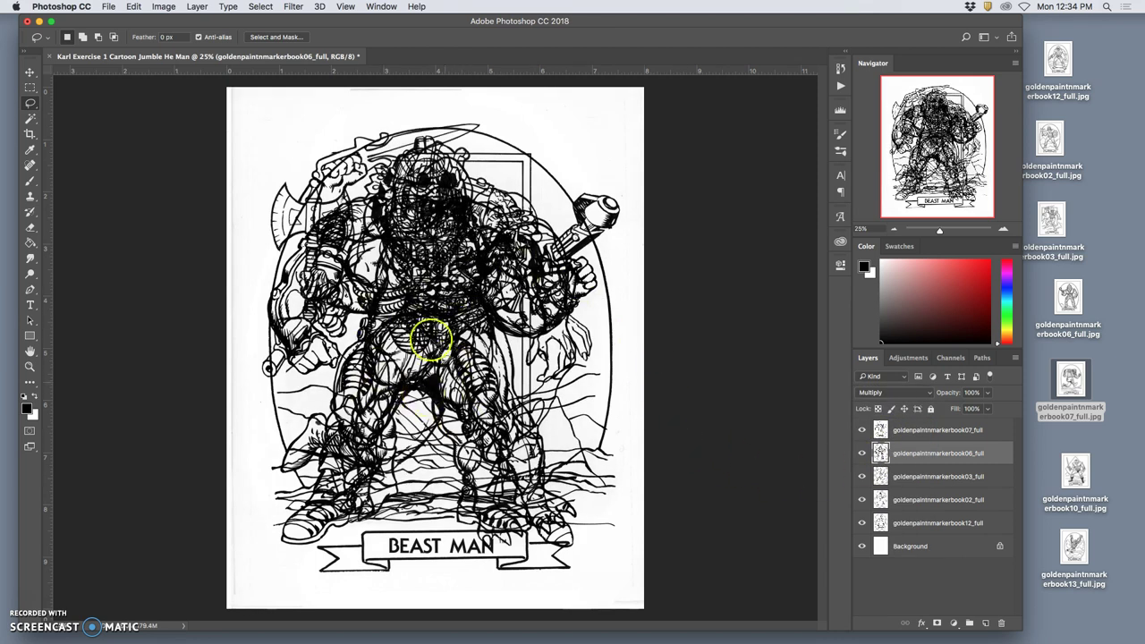
- Hide the book07, book06, book03 and book02 layers and select goldenpaintmarkerbook12_full
{"action": "left_click", "coordinate": [862, 430]}
{"action": "left_click", "coordinate": [862, 453]}
{"action": "left_click", "coordinate": [861, 476]}
{"action": "left_click", "coordinate": [862, 499]}
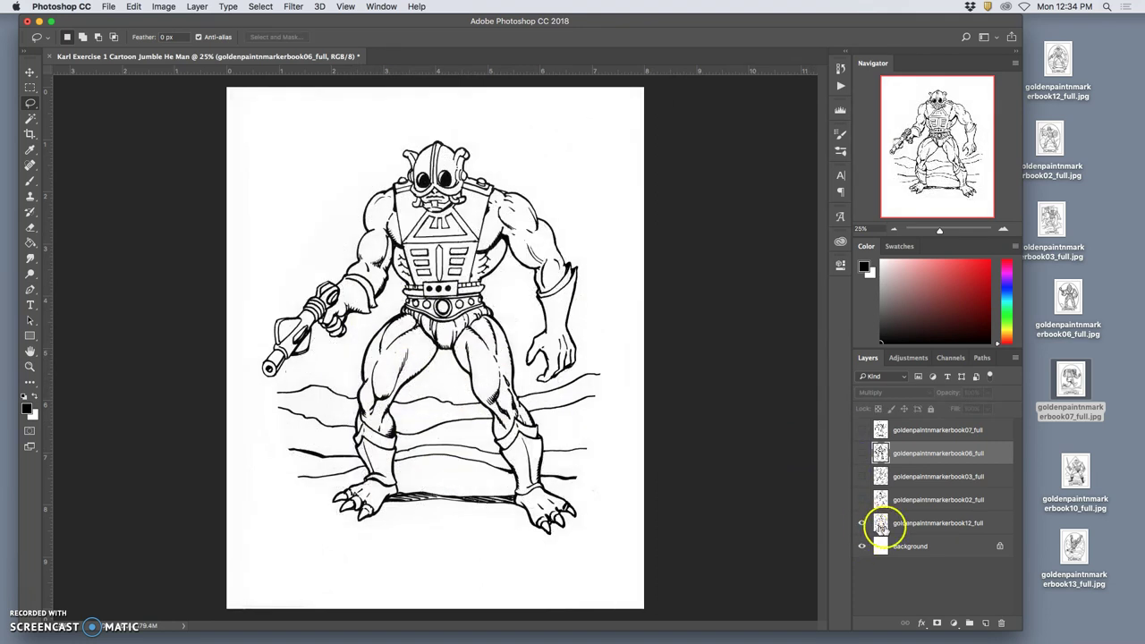
{"action": "left_click", "coordinate": [913, 527]}
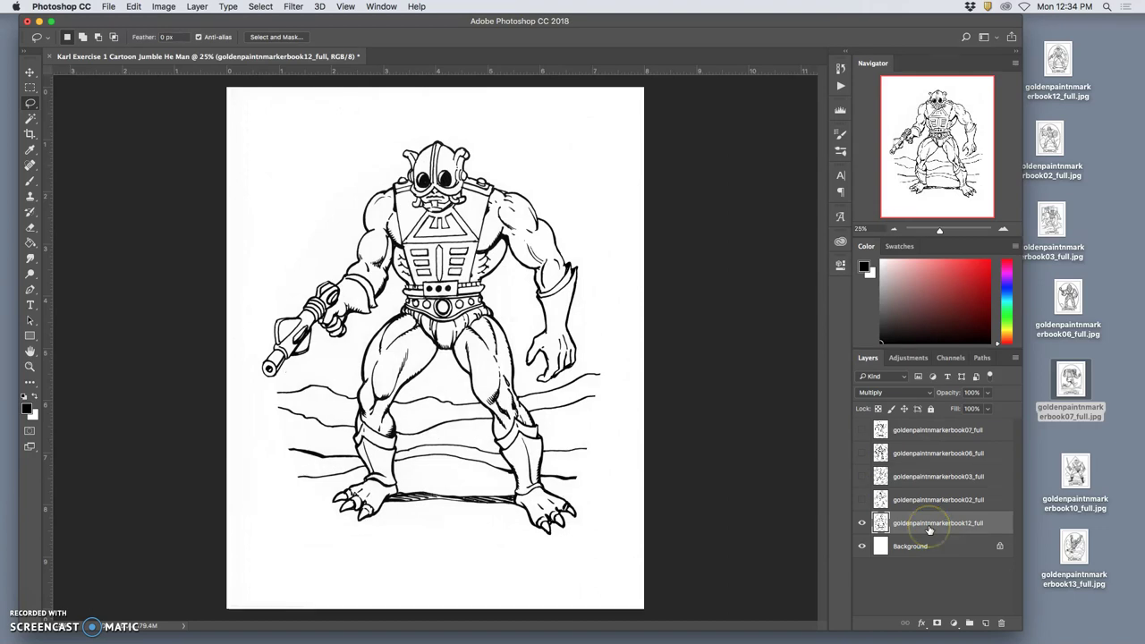
{"action": "left_click", "coordinate": [862, 523]}
{"action": "left_click", "coordinate": [862, 524]}
{"action": "left_click", "coordinate": [862, 525]}
{"action": "left_click", "coordinate": [863, 524]}
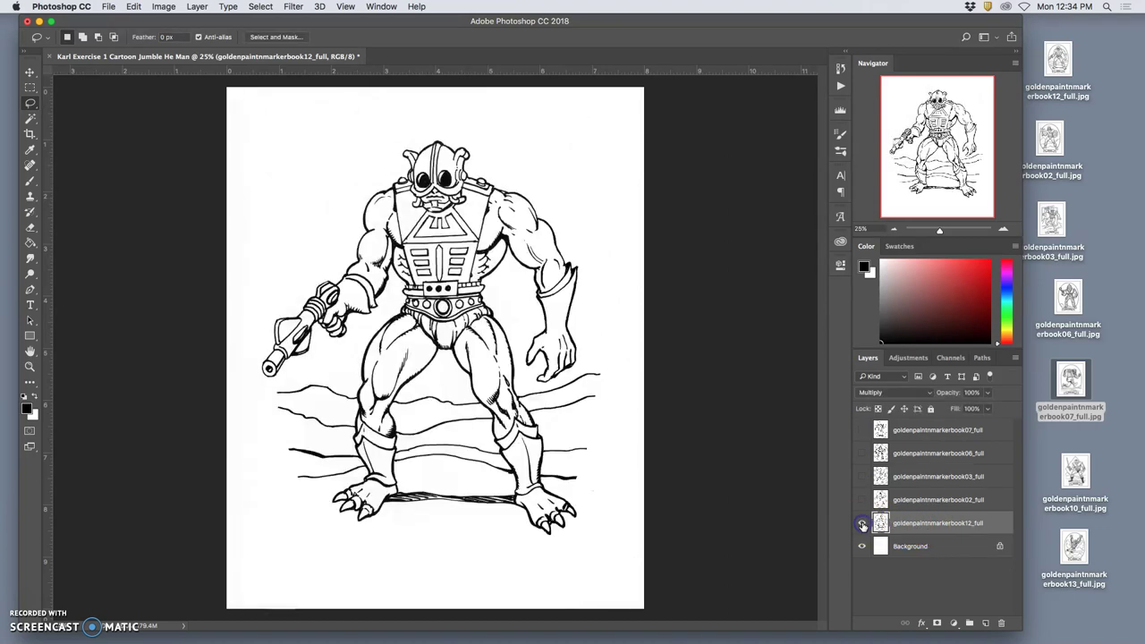
{"action": "left_click", "coordinate": [927, 526]}
- Scale the goldenpaintmarkerbook12_full drawing slightly smaller and switch the transform to Warp
{"action": "key", "text": "ctrl+t"}
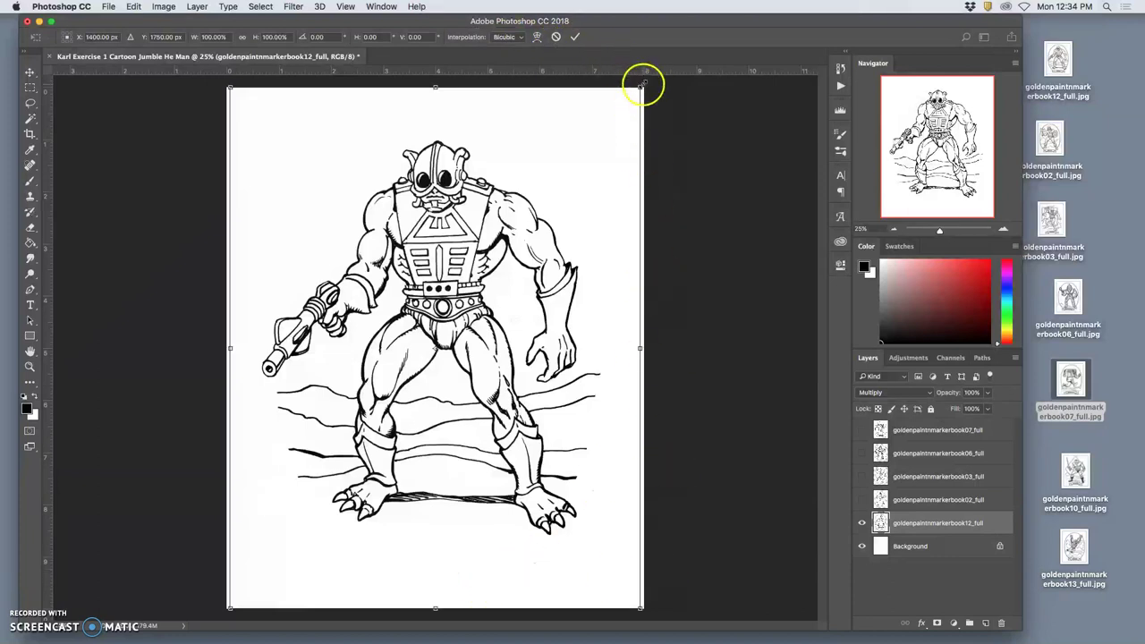
{"action": "left_click_drag", "start_coordinate": [640, 88], "coordinate": [659, 102]}
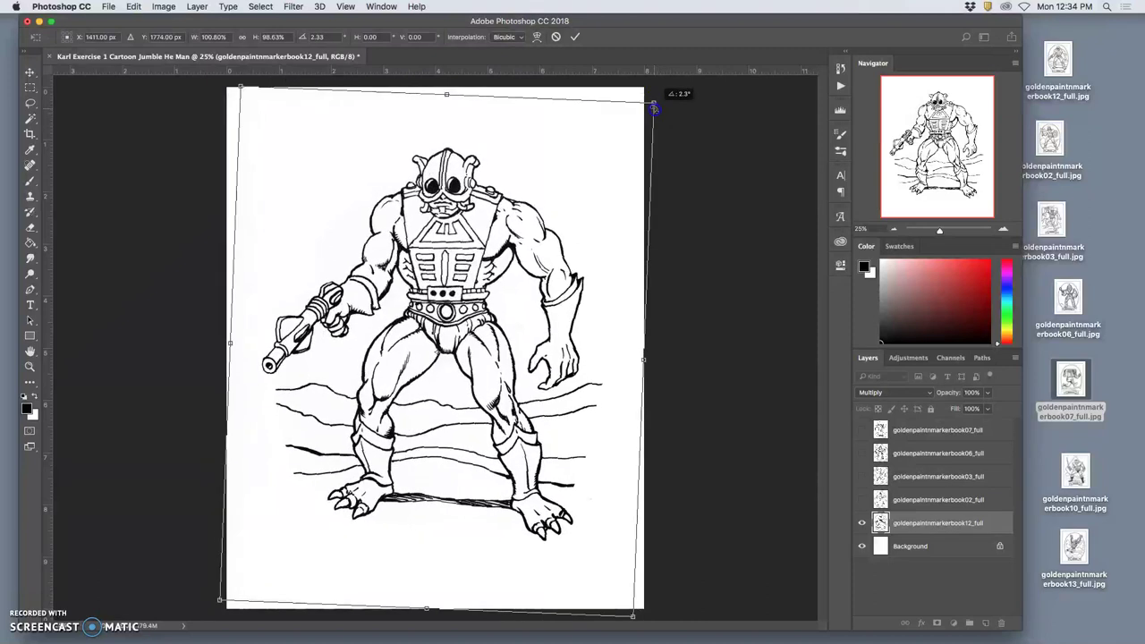
{"action": "right_click", "coordinate": [516, 170]}
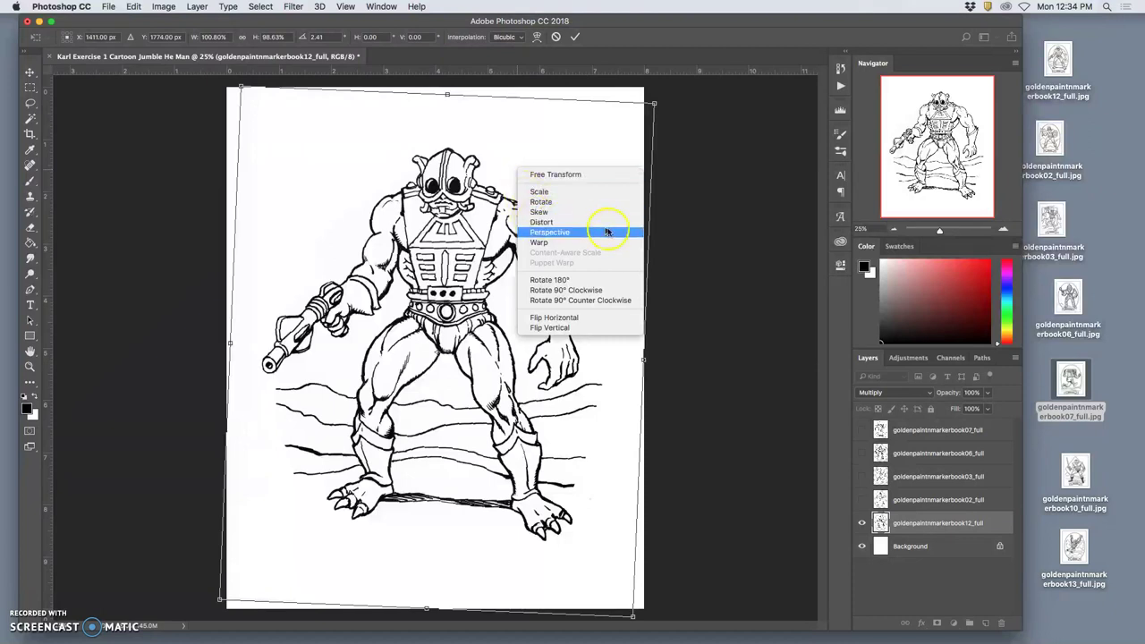
{"action": "left_click", "coordinate": [588, 254]}
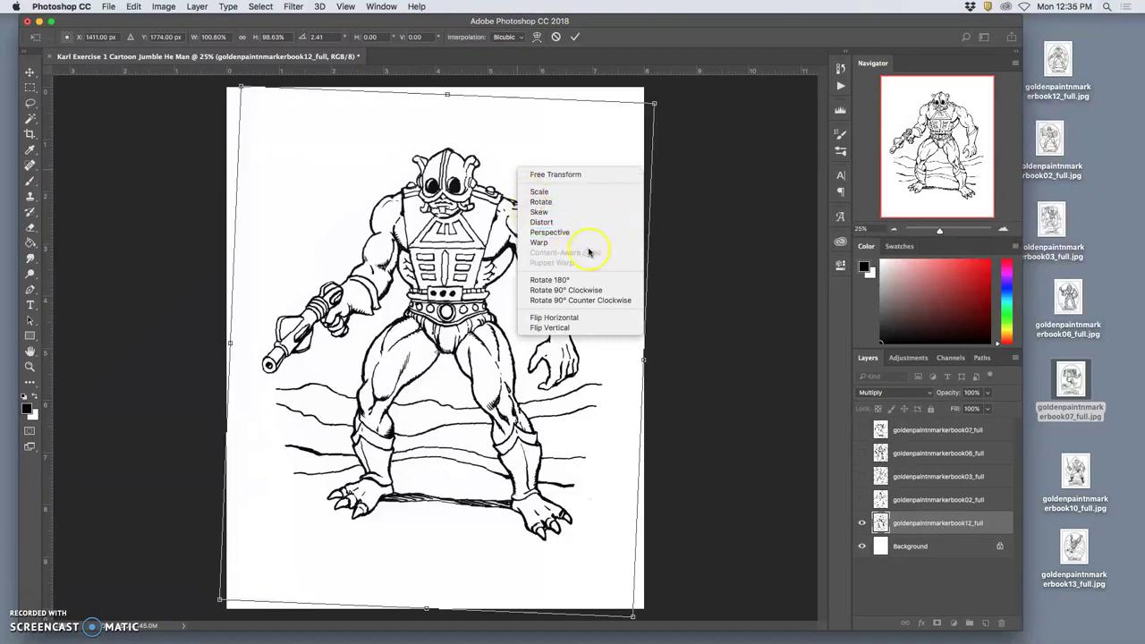
{"action": "left_click", "coordinate": [539, 242]}
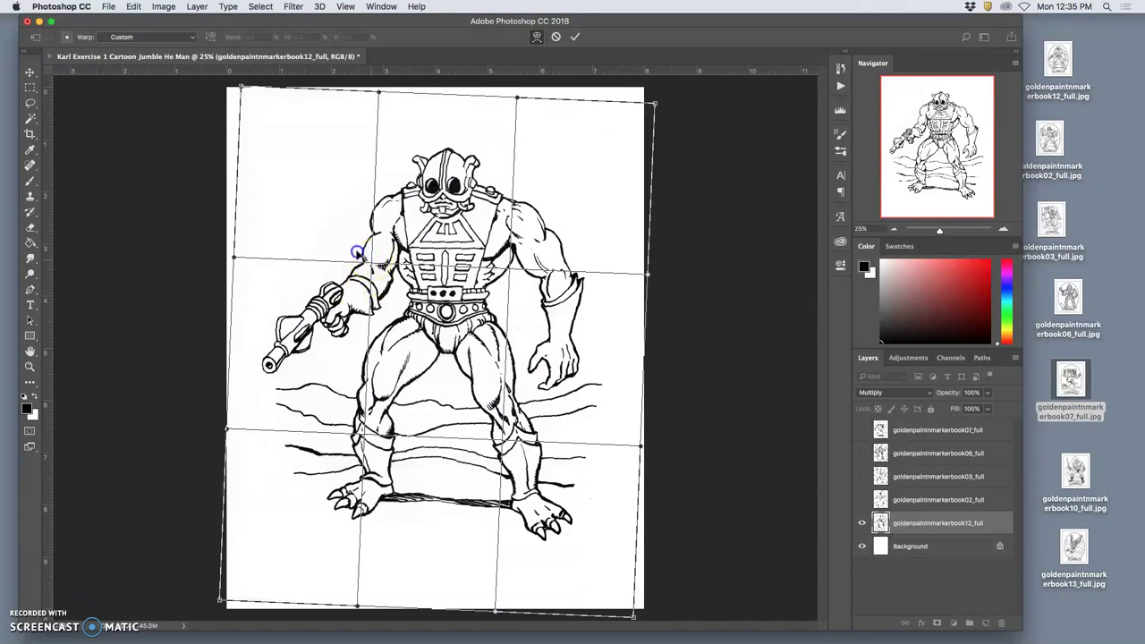
- Warp the Zodac figure, bulging its right side, lowering the head and bending legs and feet
{"action": "left_click_drag", "start_coordinate": [356, 252], "coordinate": [383, 255]}
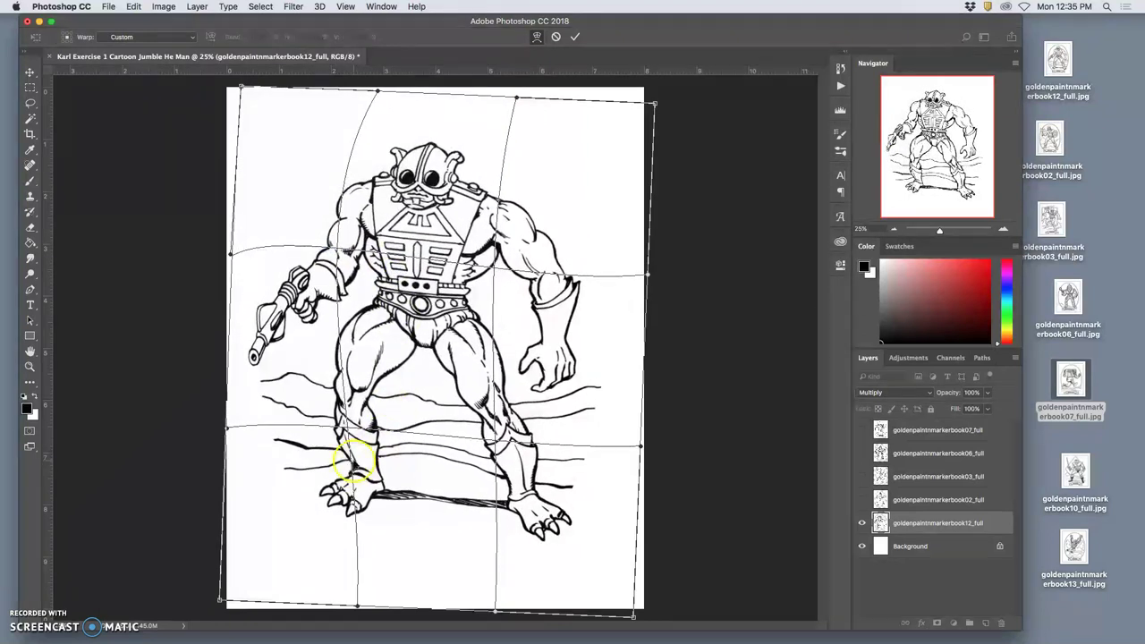
{"action": "left_click_drag", "start_coordinate": [354, 461], "coordinate": [345, 295]}
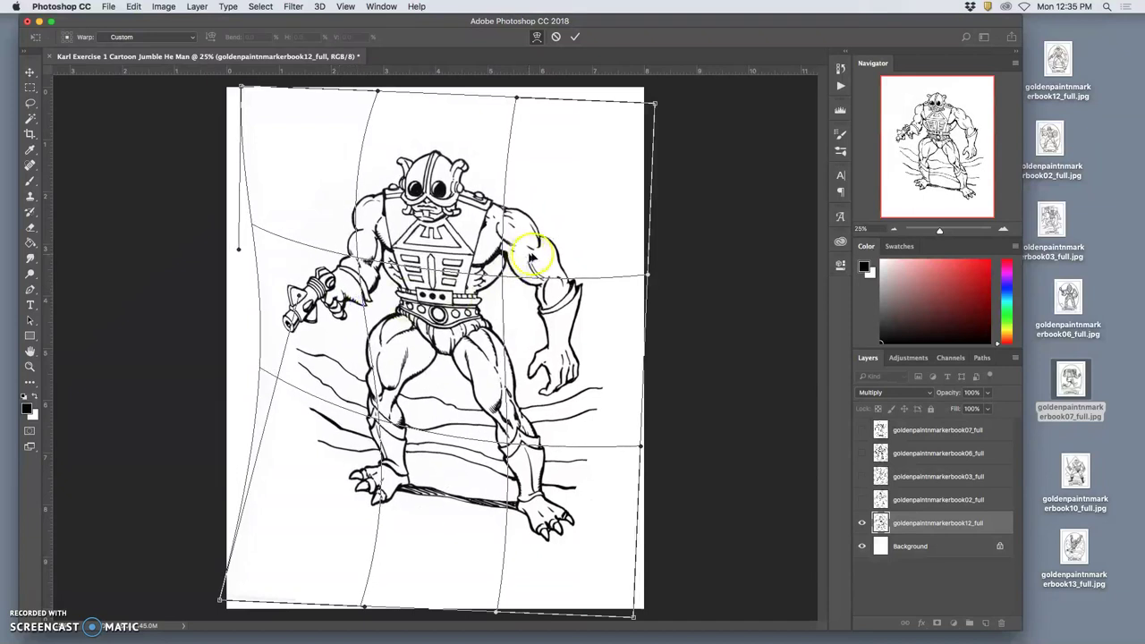
{"action": "left_click_drag", "start_coordinate": [532, 257], "coordinate": [511, 243]}
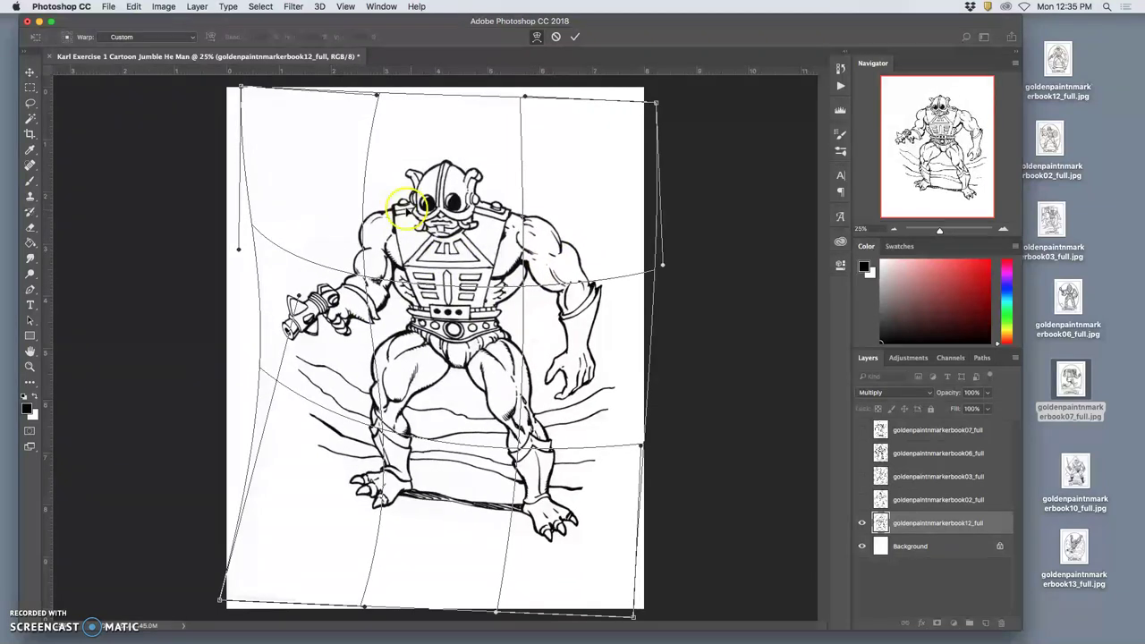
{"action": "mouse_move", "coordinate": [407, 208]}
{"action": "left_mouse_down"}
{"action": "mouse_move", "coordinate": [401, 224]}
{"action": "mouse_move", "coordinate": [393, 217]}
{"action": "left_mouse_up"}
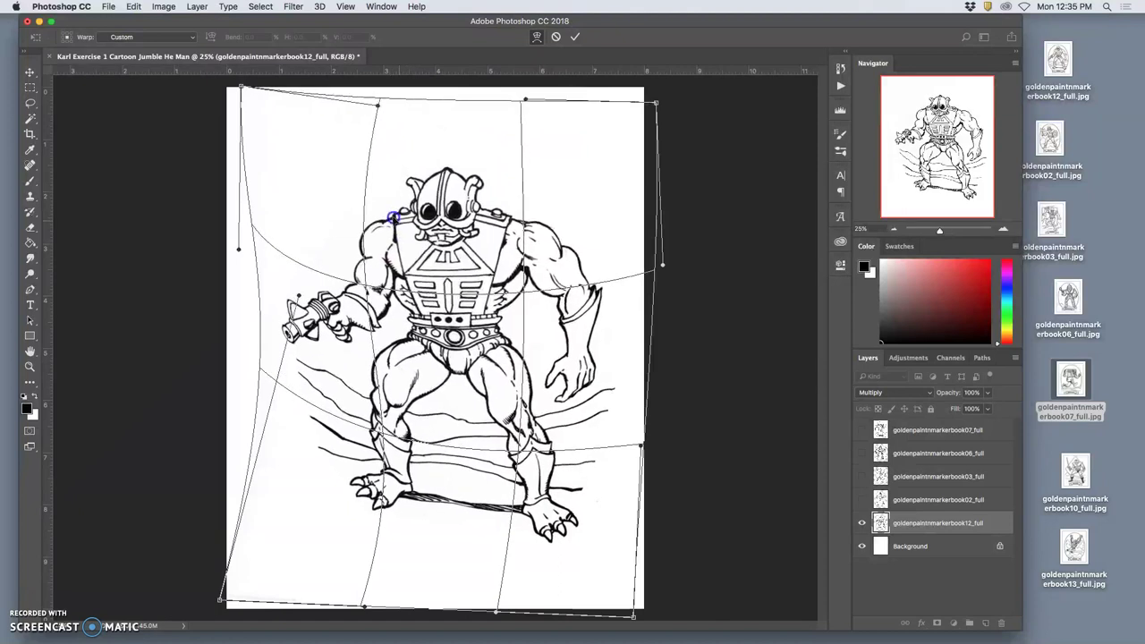
{"action": "left_click_drag", "start_coordinate": [557, 525], "coordinate": [545, 578]}
{"action": "left_click_drag", "start_coordinate": [427, 524], "coordinate": [333, 526]}
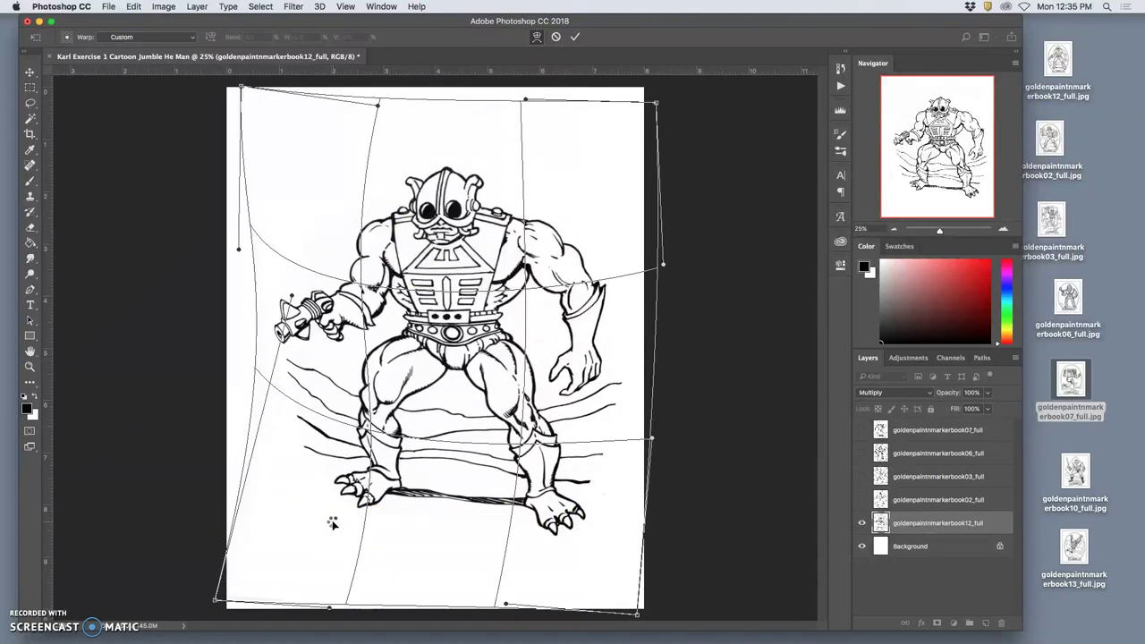
- Commit the warp and undo/redo to compare Zodac before and after warping
{"action": "key", "text": "Return"}
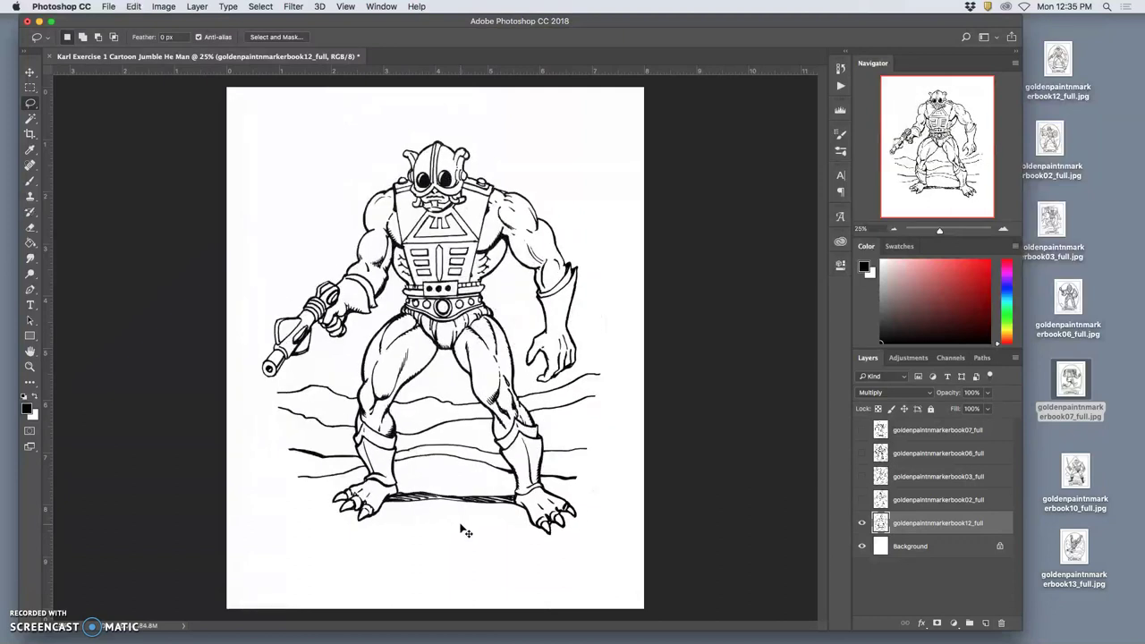
{"action": "key", "text": "super+z"}
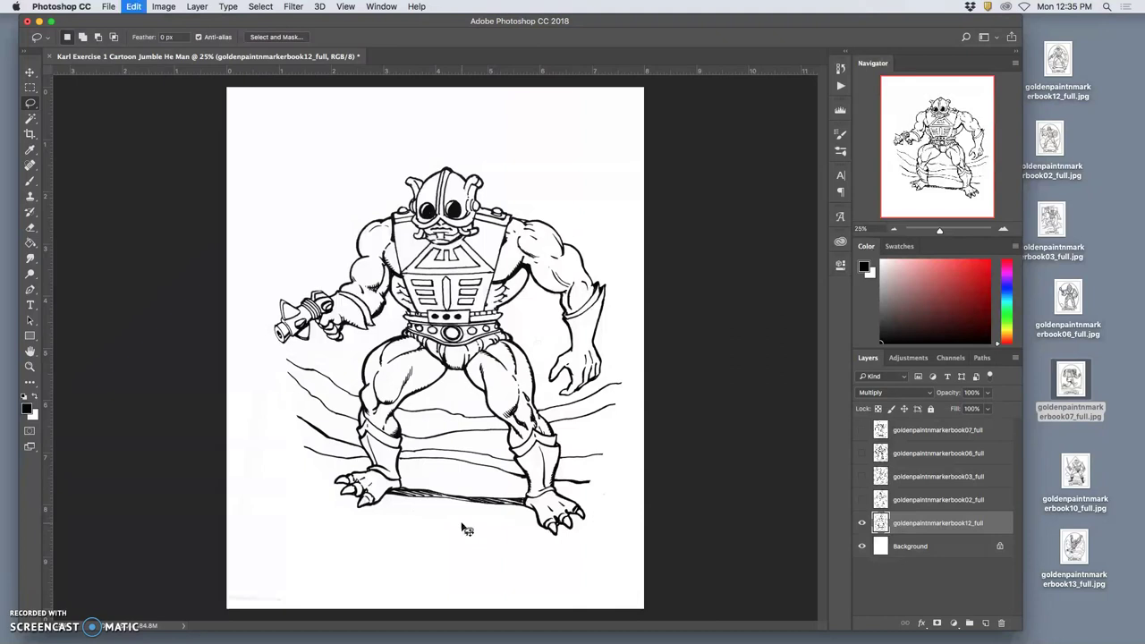
{"action": "key", "text": "super+z"}
{"action": "key", "text": "super+z"}
{"action": "key", "text": "super+z"}
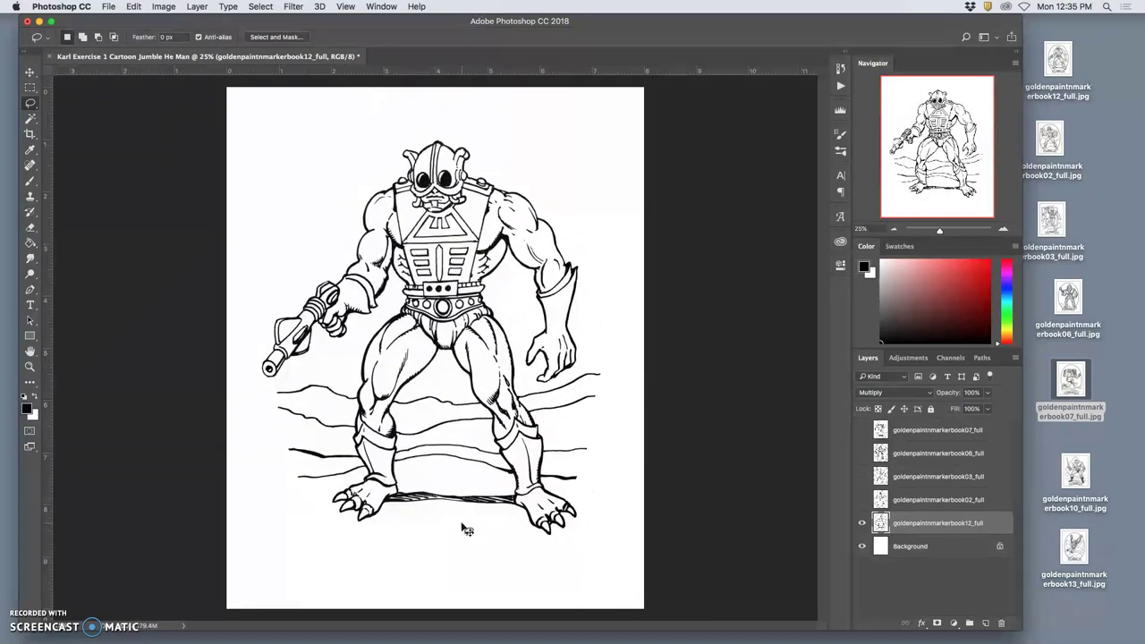
{"action": "key", "text": "super+z"}
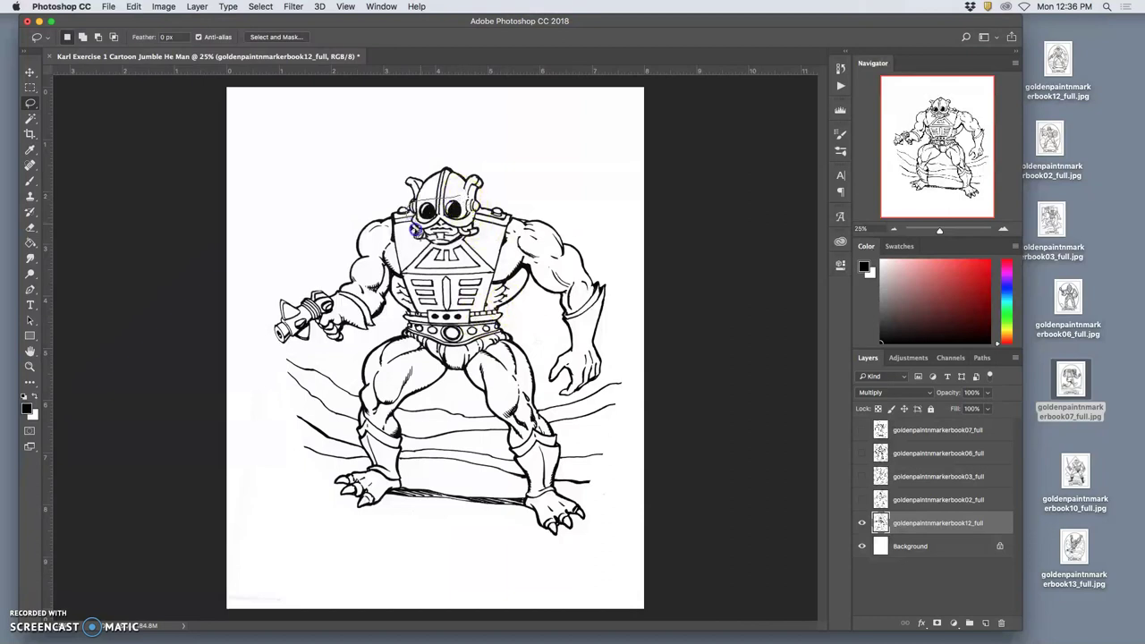
- Erase the creature's face and leg areas, then begin rotating its layer about 76°
{"action": "key", "text": "Delete"}
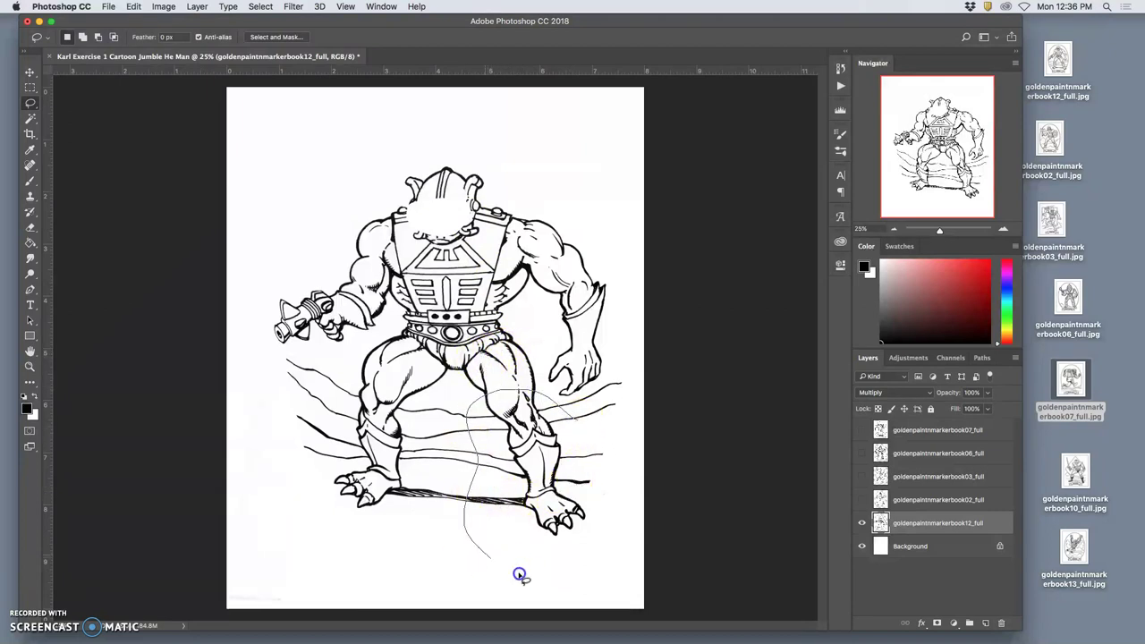
{"action": "mouse_move", "coordinate": [520, 576]}
{"action": "left_mouse_down"}
{"action": "mouse_move", "coordinate": [582, 435]}
{"action": "mouse_move", "coordinate": [528, 394]}
{"action": "left_mouse_up"}
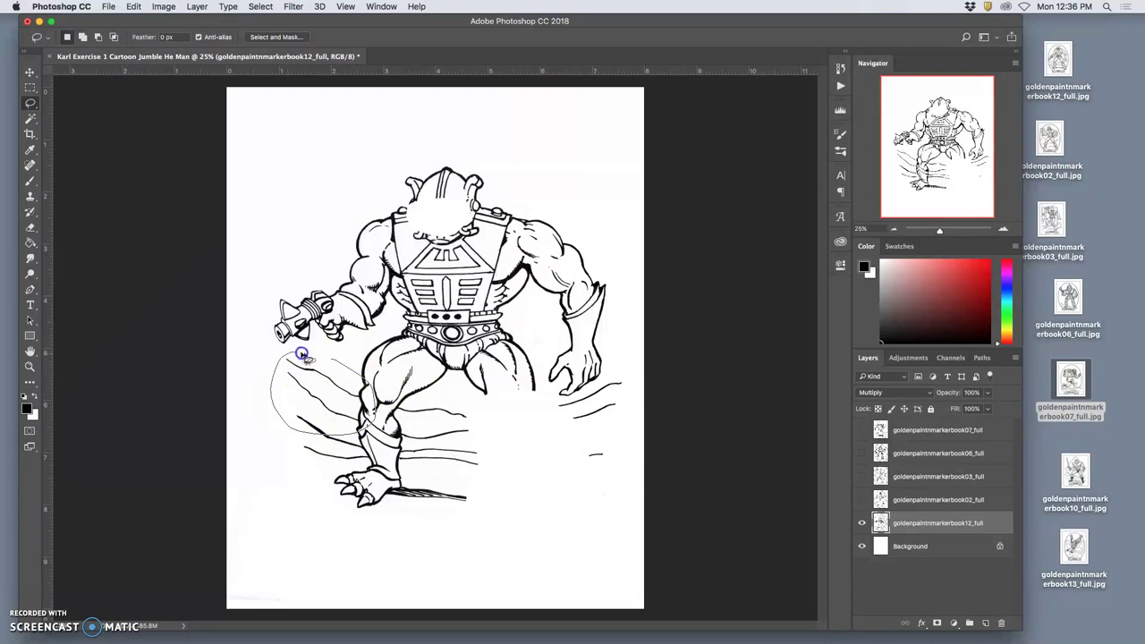
{"action": "left_click_drag", "start_coordinate": [302, 355], "coordinate": [409, 383]}
{"action": "left_click", "coordinate": [425, 393]}
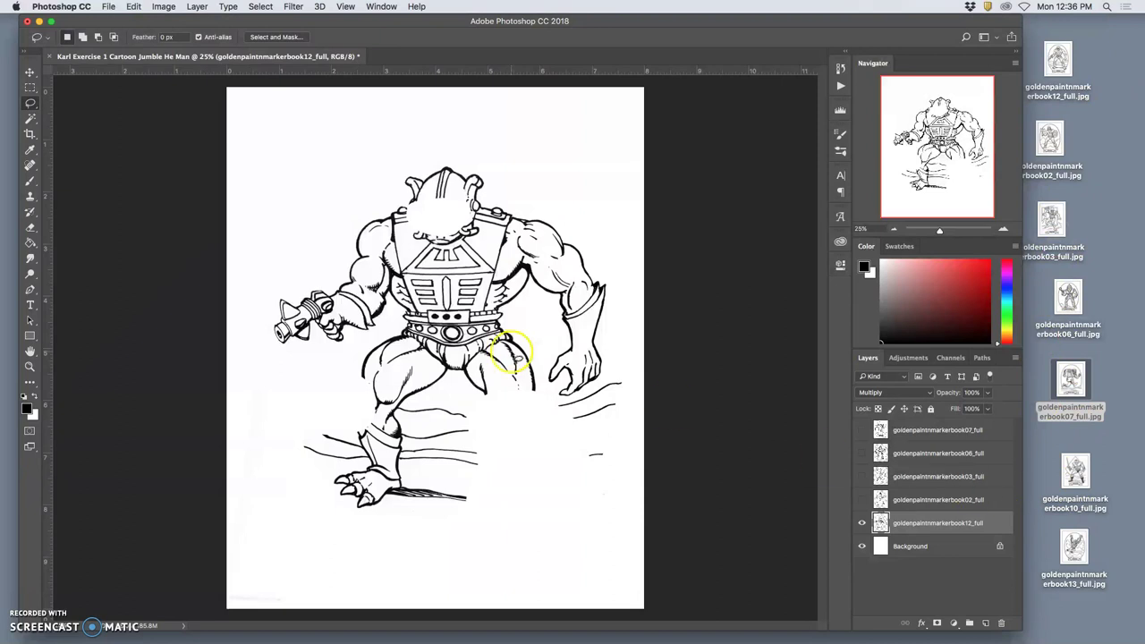
{"action": "key", "text": "ctrl+t"}
{"action": "left_click_drag", "start_coordinate": [693, 126], "coordinate": [404, 504]}
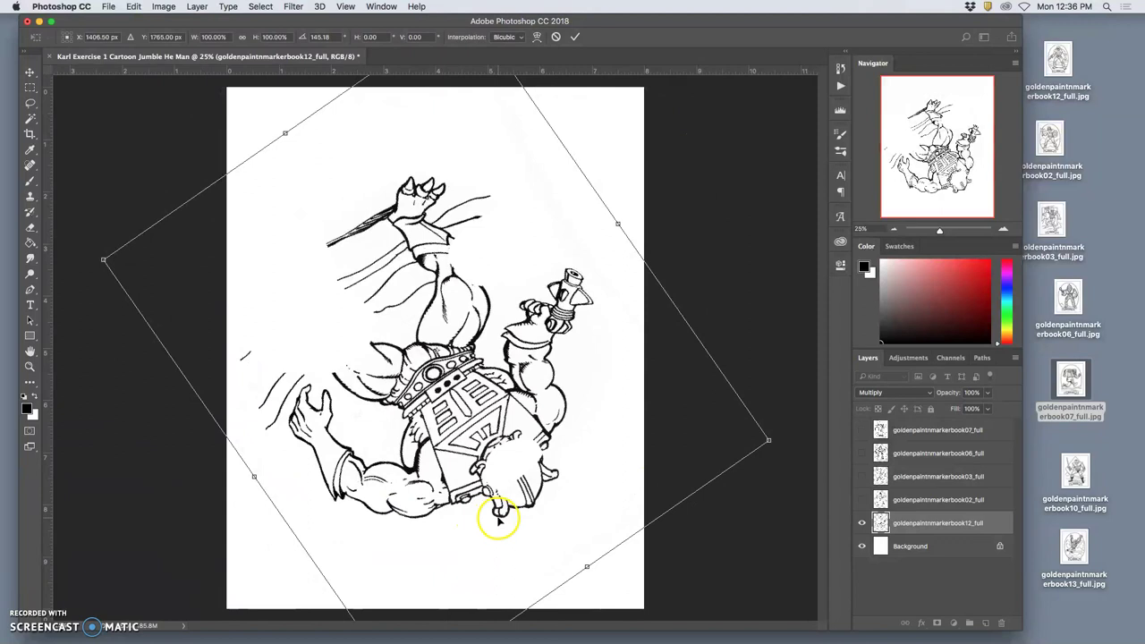
- Commit the ~145° rotation and move the upside-down creature right, then back toward centre
{"action": "double_click", "coordinate": [474, 353]}
{"action": "left_click", "coordinate": [27, 93]}
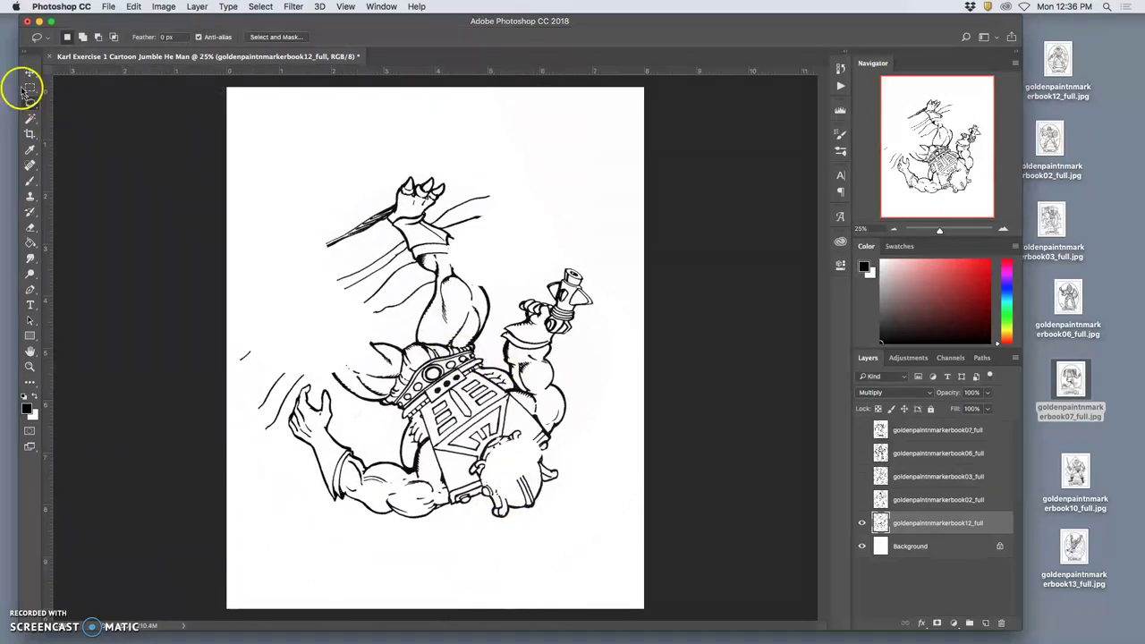
{"action": "left_click", "coordinate": [30, 71]}
{"action": "left_click_drag", "start_coordinate": [409, 243], "coordinate": [565, 229]}
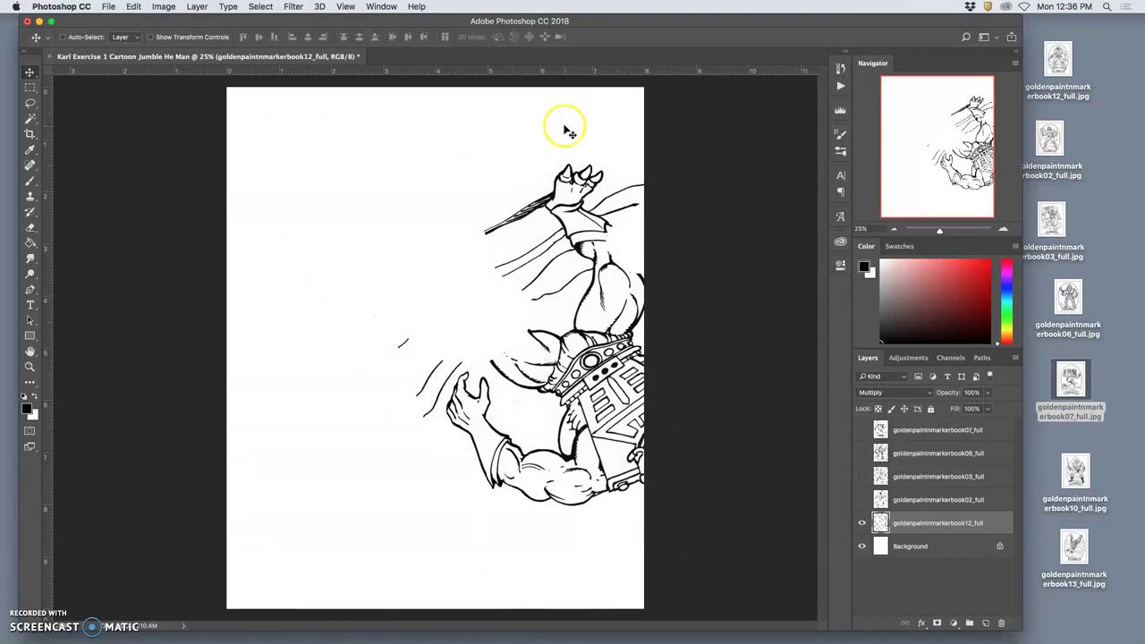
{"action": "left_click_drag", "start_coordinate": [619, 398], "coordinate": [494, 421]}
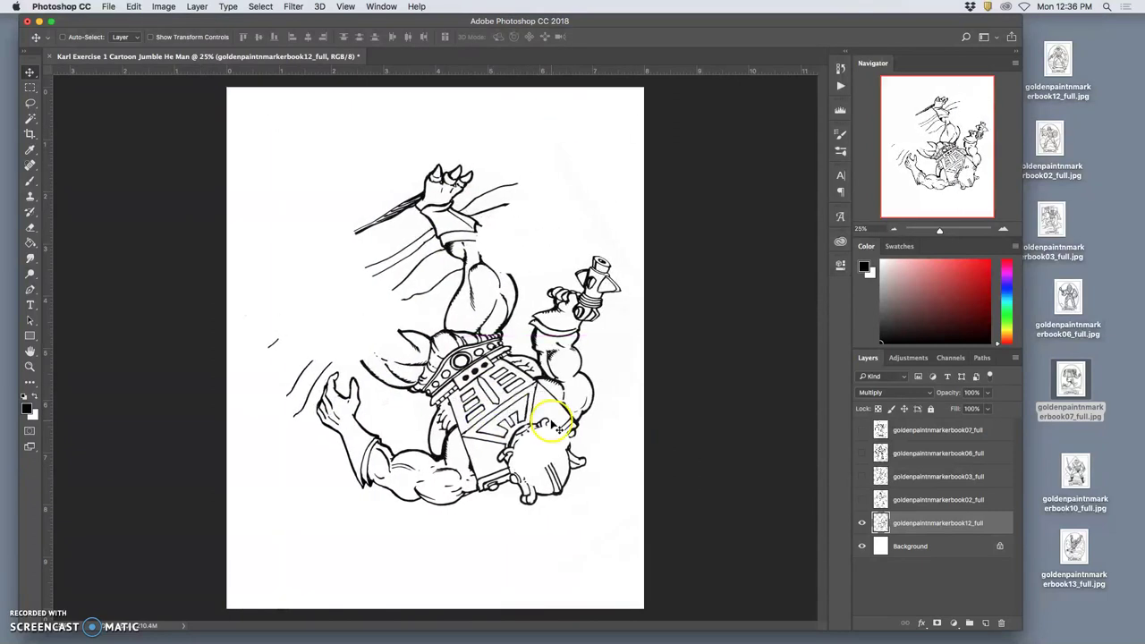
- Show and select the goldenpaintnmarkerbook02_full He-Man layer
{"action": "left_click", "coordinate": [862, 499]}
{"action": "left_click", "coordinate": [902, 501]}
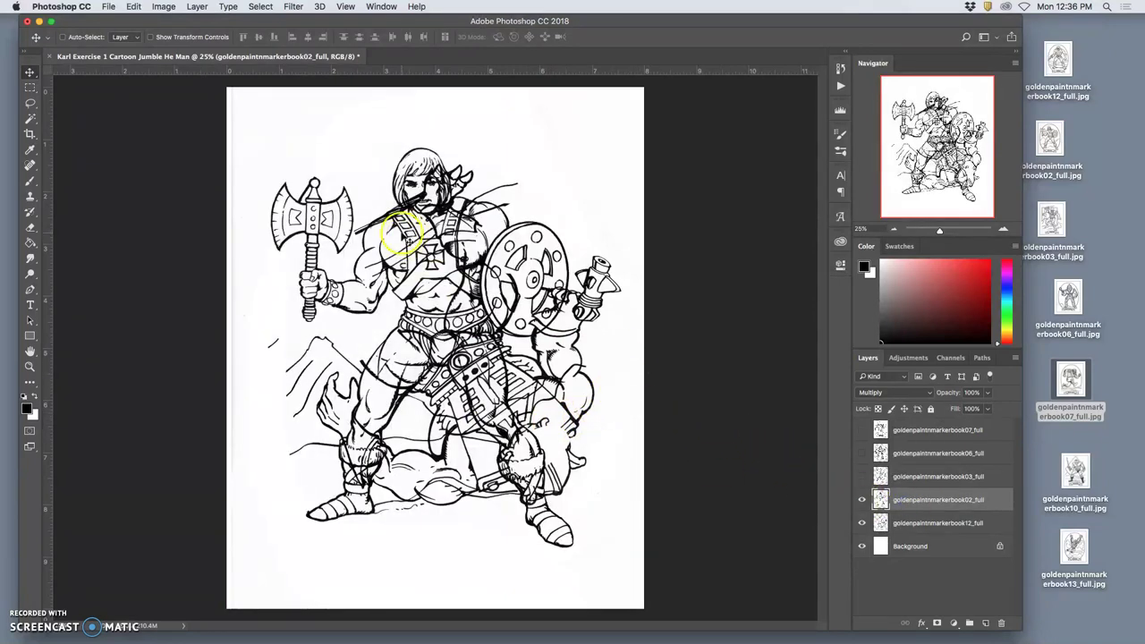
{"action": "left_click_drag", "start_coordinate": [294, 185], "coordinate": [292, 186]}
- Warp He-Man wider and squatter, pulling the shield up-right and lower body down
{"action": "key", "text": "ctrl+t"}
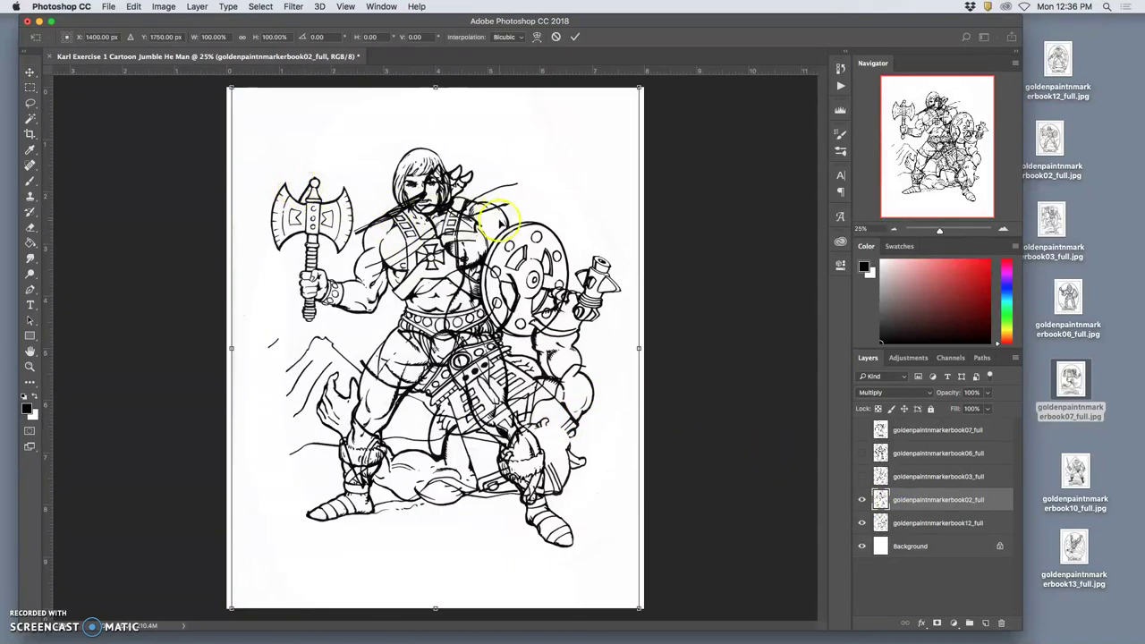
{"action": "right_click", "coordinate": [517, 221]}
{"action": "left_click", "coordinate": [553, 293]}
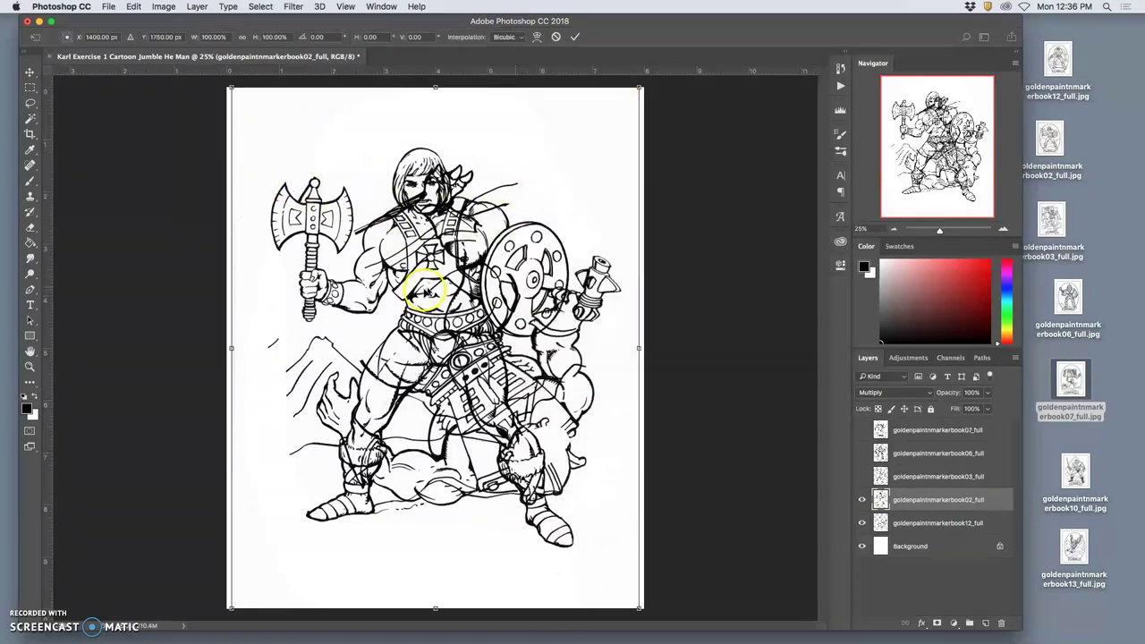
{"action": "left_click_drag", "start_coordinate": [402, 303], "coordinate": [524, 206]}
{"action": "left_click_drag", "start_coordinate": [483, 349], "coordinate": [427, 505]}
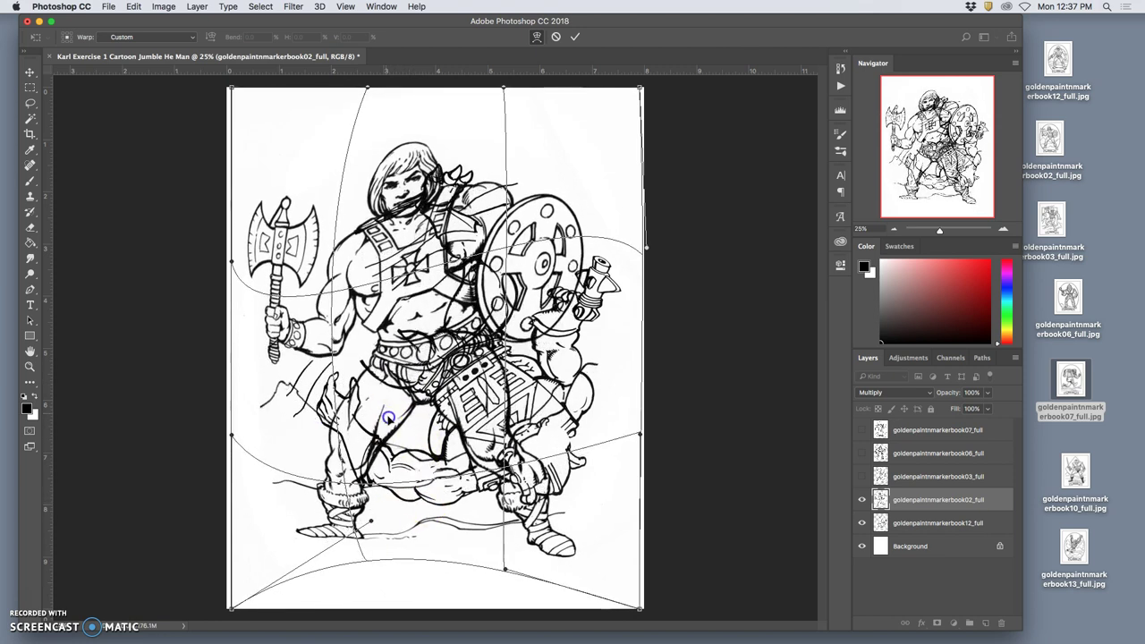
{"action": "left_click_drag", "start_coordinate": [389, 418], "coordinate": [384, 417]}
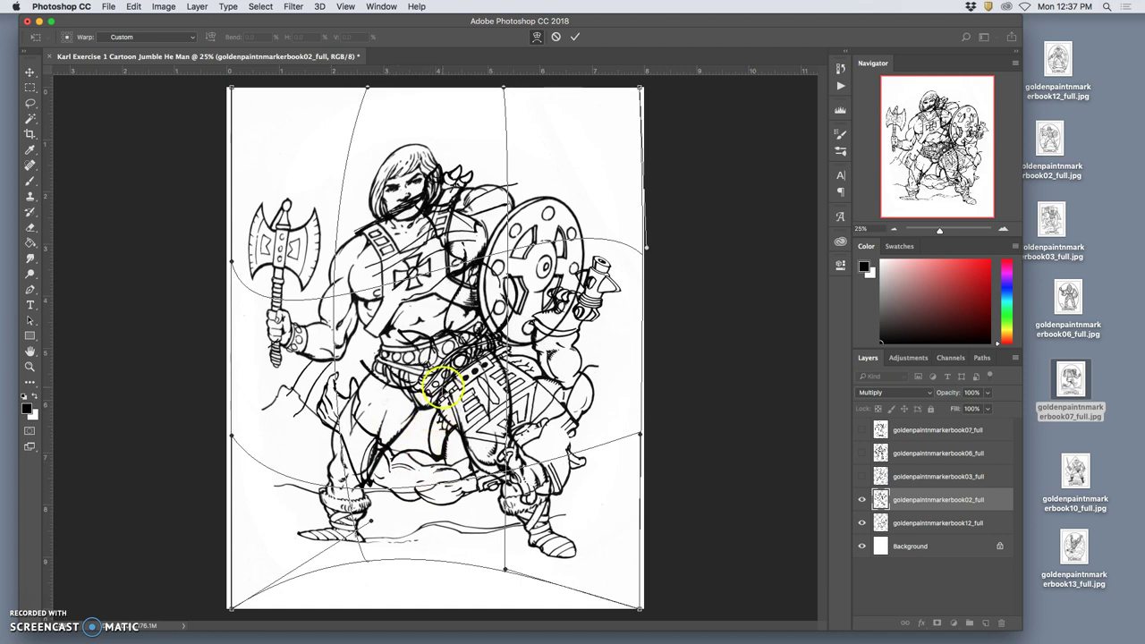
{"action": "key", "text": "Return"}
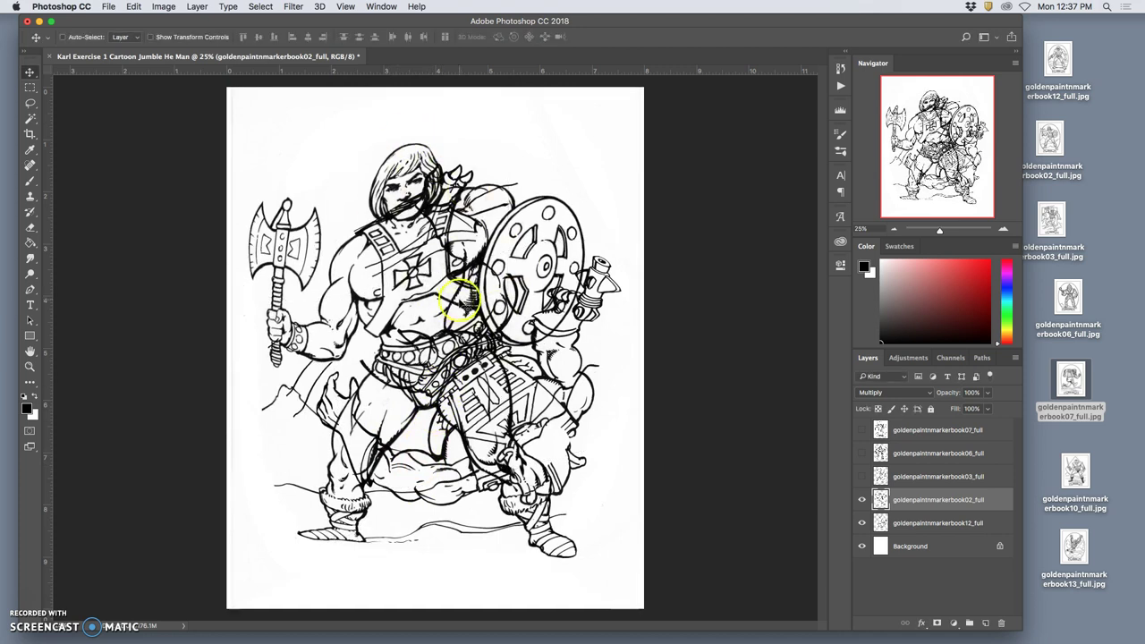
- Lasso and erase the stray marks around He-Man's lower-left boot
{"action": "left_click", "coordinate": [30, 102]}
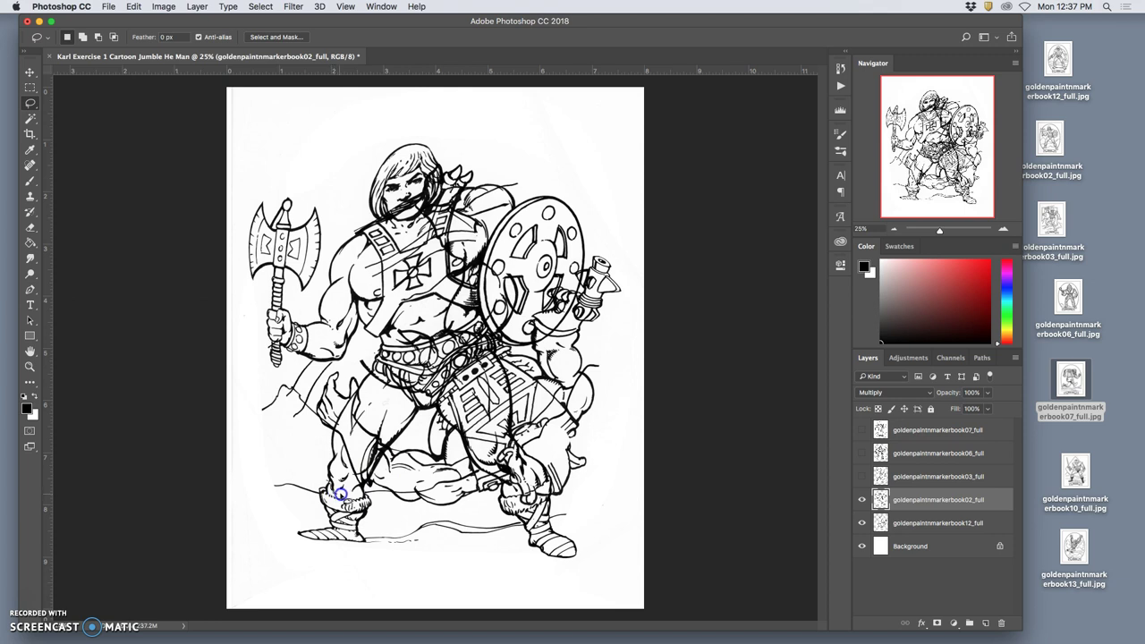
{"action": "mouse_move", "coordinate": [383, 493]}
{"action": "left_mouse_down"}
{"action": "mouse_move", "coordinate": [395, 583]}
{"action": "mouse_move", "coordinate": [263, 608]}
{"action": "mouse_move", "coordinate": [237, 498]}
{"action": "left_mouse_up"}
{"action": "key", "text": "Delete"}
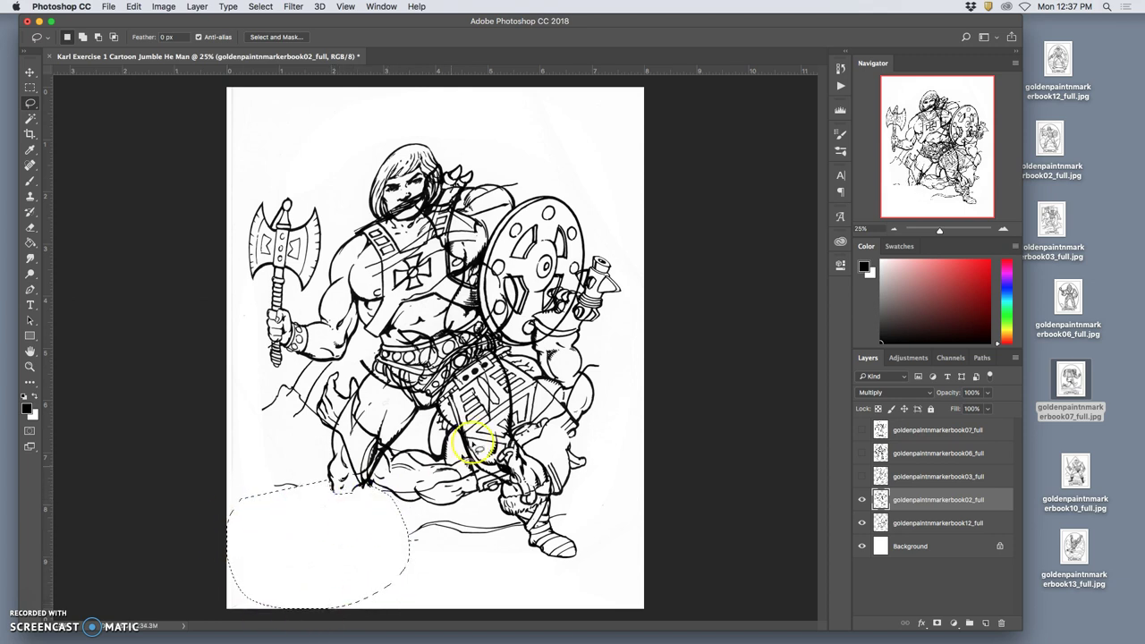
{"action": "left_click", "coordinate": [474, 416]}
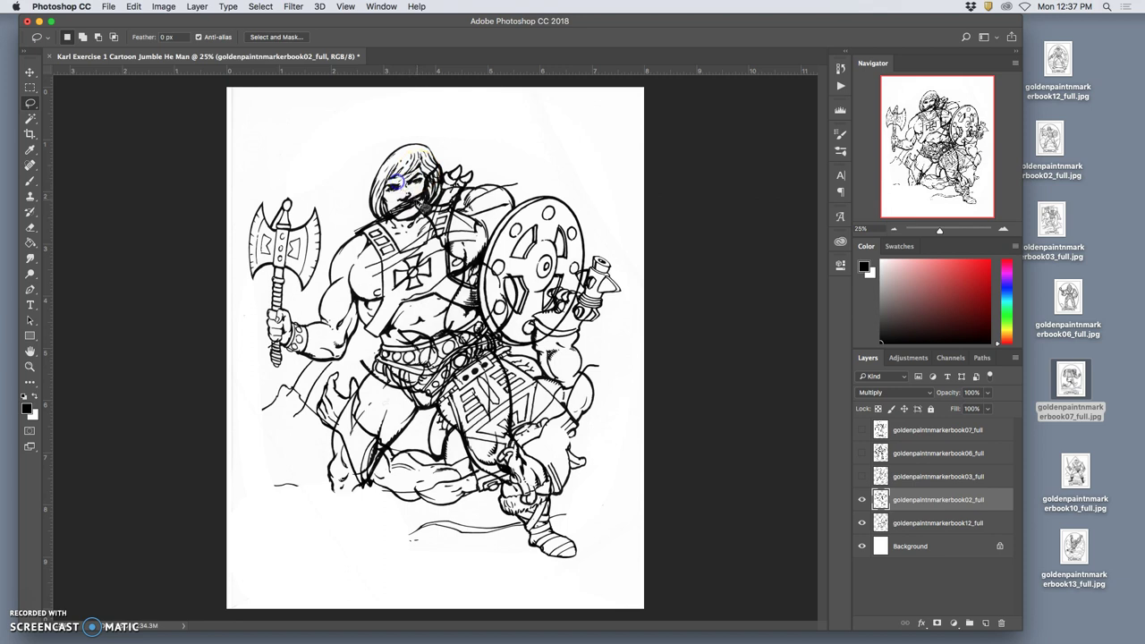
- Lasso and erase He-Man's head and his axe
{"action": "mouse_move", "coordinate": [381, 224]}
{"action": "left_mouse_down"}
{"action": "mouse_move", "coordinate": [360, 204]}
{"action": "mouse_move", "coordinate": [385, 146]}
{"action": "mouse_move", "coordinate": [417, 131]}
{"action": "mouse_move", "coordinate": [452, 142]}
{"action": "left_mouse_up"}
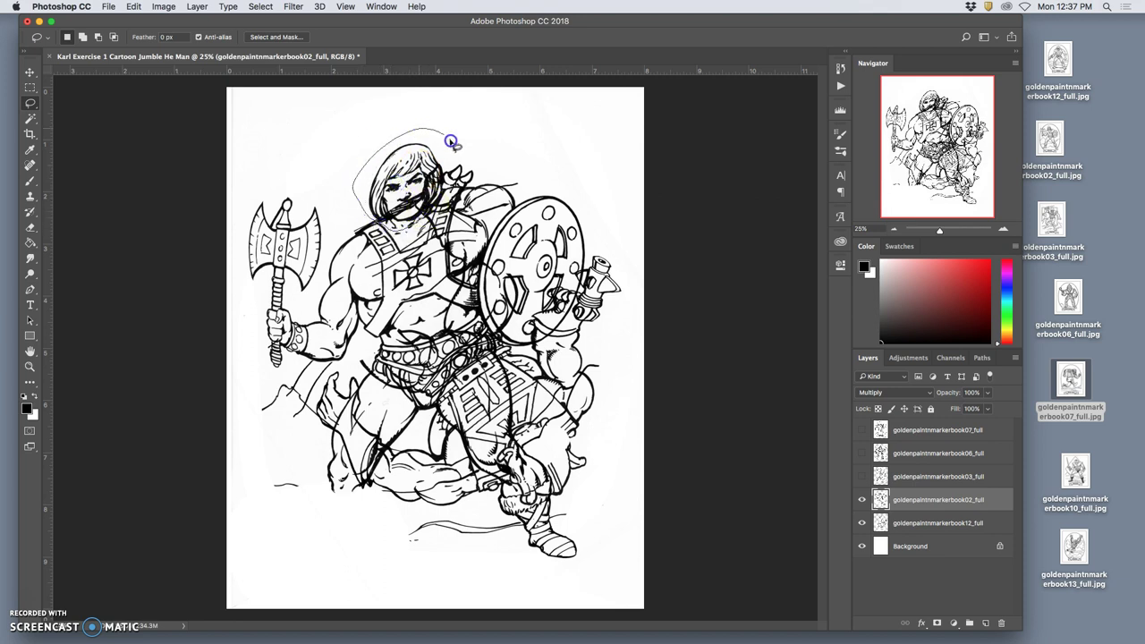
{"action": "left_click_drag", "start_coordinate": [432, 211], "coordinate": [407, 234]}
{"action": "key", "text": "Delete"}
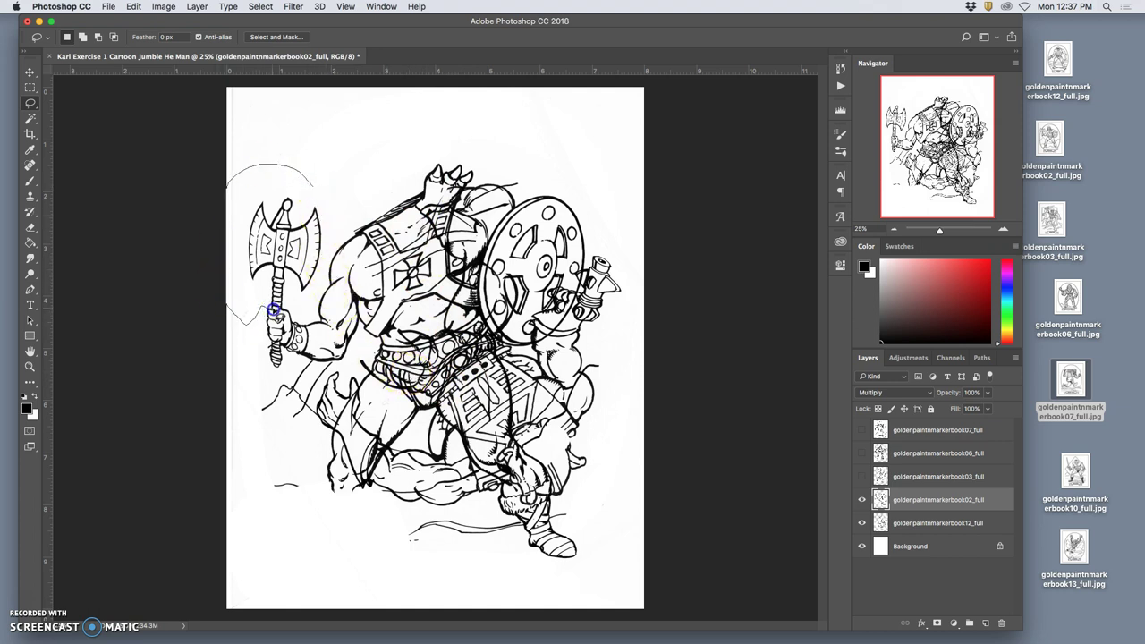
{"action": "left_click_drag", "start_coordinate": [276, 312], "coordinate": [280, 307]}
{"action": "left_click_drag", "start_coordinate": [327, 200], "coordinate": [326, 202]}
{"action": "key", "text": "BackSpace"}
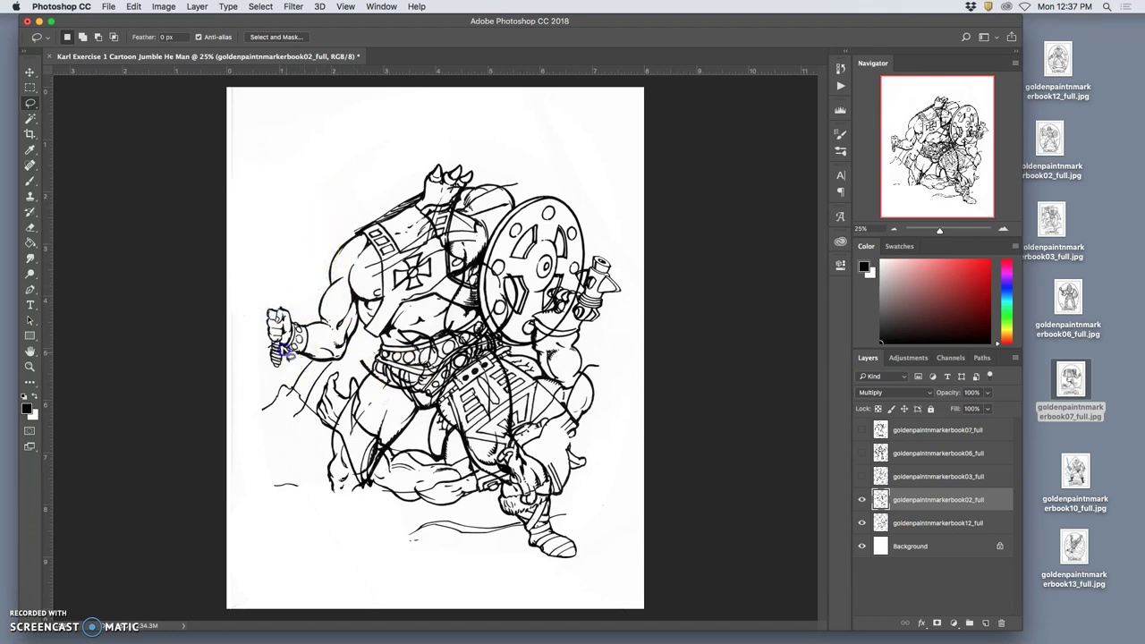
- Erase the stray scribbles near his leg and outline the gun and shield edge
{"action": "mouse_move", "coordinate": [270, 341]}
{"action": "left_mouse_down"}
{"action": "mouse_move", "coordinate": [259, 370]}
{"action": "mouse_move", "coordinate": [291, 368]}
{"action": "mouse_move", "coordinate": [313, 435]}
{"action": "mouse_move", "coordinate": [242, 469]}
{"action": "mouse_move", "coordinate": [256, 520]}
{"action": "mouse_move", "coordinate": [280, 535]}
{"action": "left_mouse_up"}
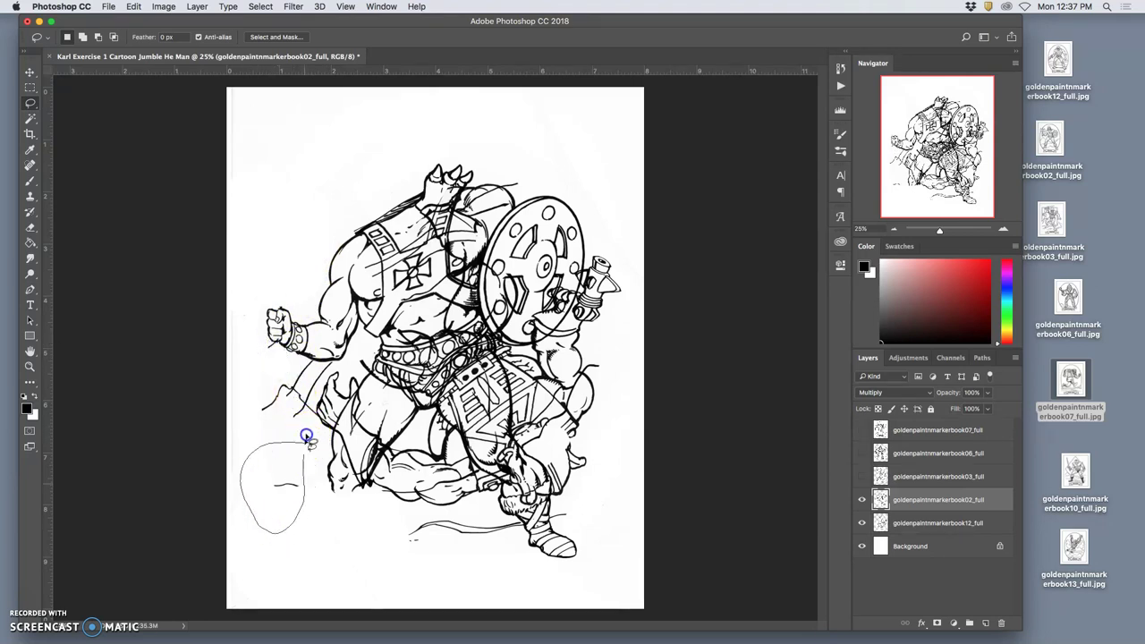
{"action": "mouse_move", "coordinate": [289, 374]}
{"action": "left_mouse_down"}
{"action": "mouse_move", "coordinate": [257, 384]}
{"action": "mouse_move", "coordinate": [256, 444]}
{"action": "left_mouse_up"}
{"action": "key", "text": "BackSpace"}
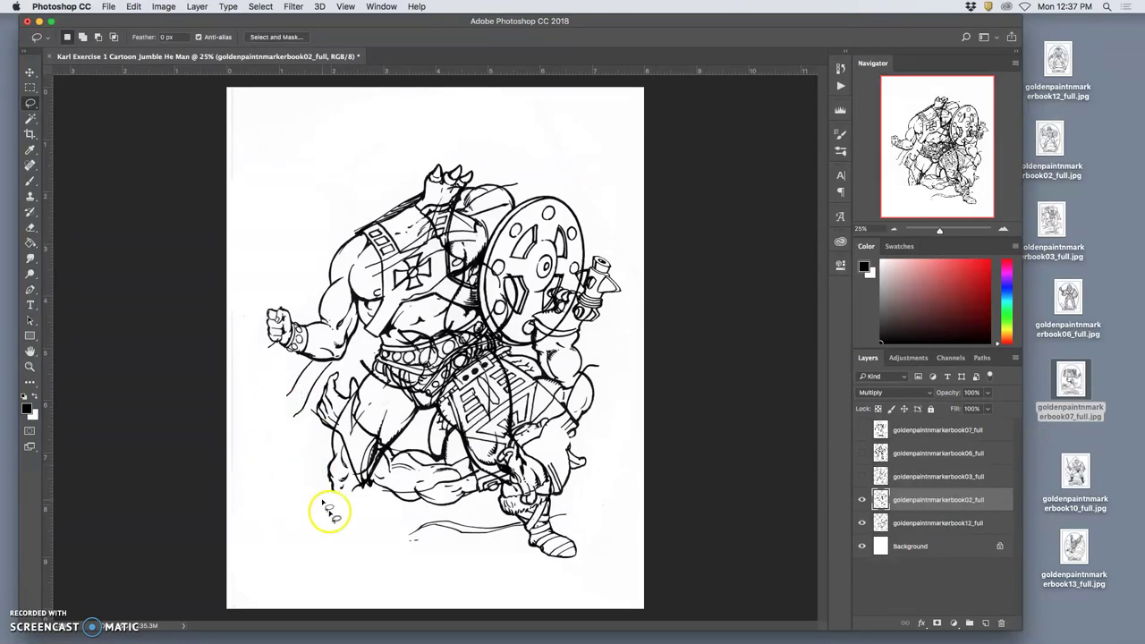
{"action": "mouse_move", "coordinate": [638, 313]}
{"action": "left_mouse_down"}
{"action": "mouse_move", "coordinate": [633, 276]}
{"action": "mouse_move", "coordinate": [631, 287]}
{"action": "mouse_move", "coordinate": [575, 204]}
{"action": "mouse_move", "coordinate": [583, 253]}
{"action": "mouse_move", "coordinate": [556, 315]}
{"action": "mouse_move", "coordinate": [533, 278]}
{"action": "mouse_move", "coordinate": [526, 182]}
{"action": "left_mouse_up"}
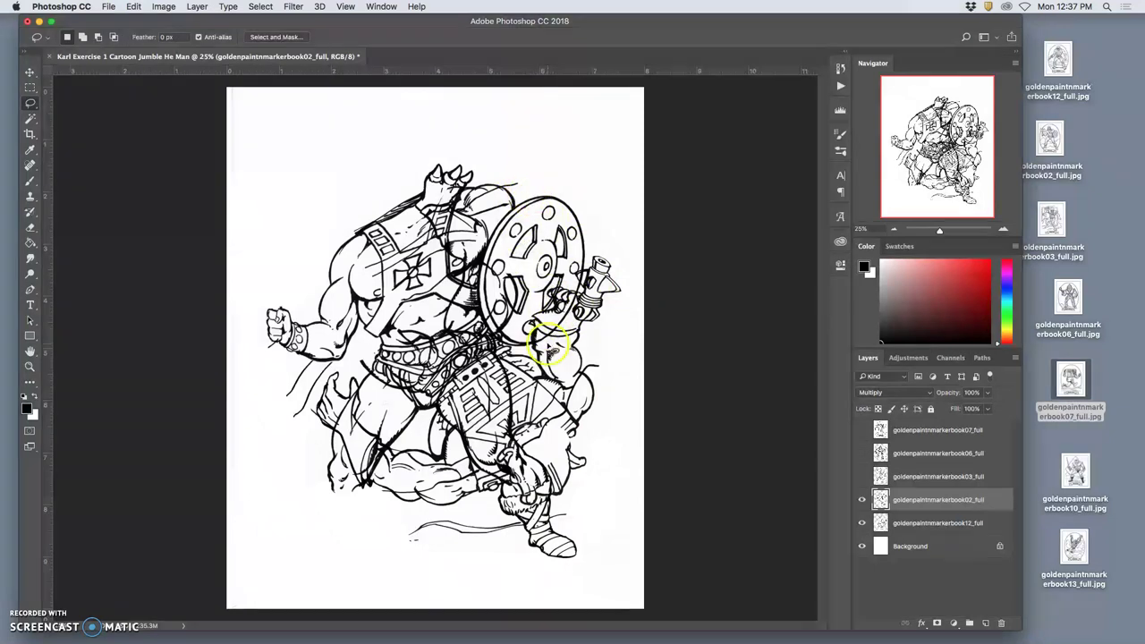
{"action": "key", "text": "ctrl+t"}
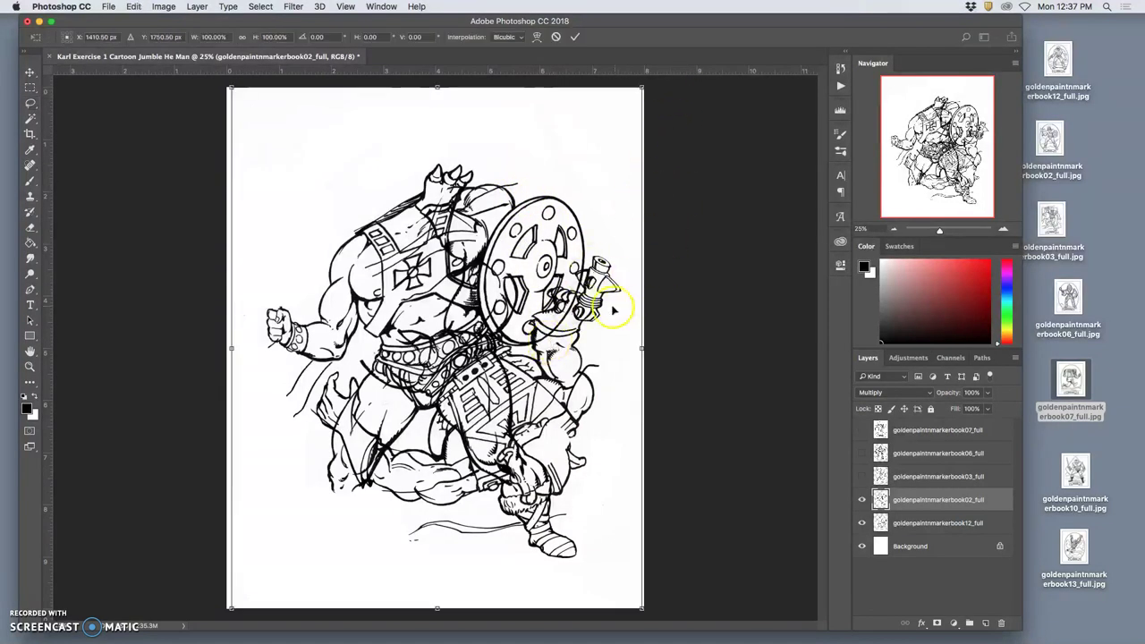
- Flip the He-Man layer horizontally, rotate it about 126° and make it slightly narrower
{"action": "right_click", "coordinate": [558, 184]}
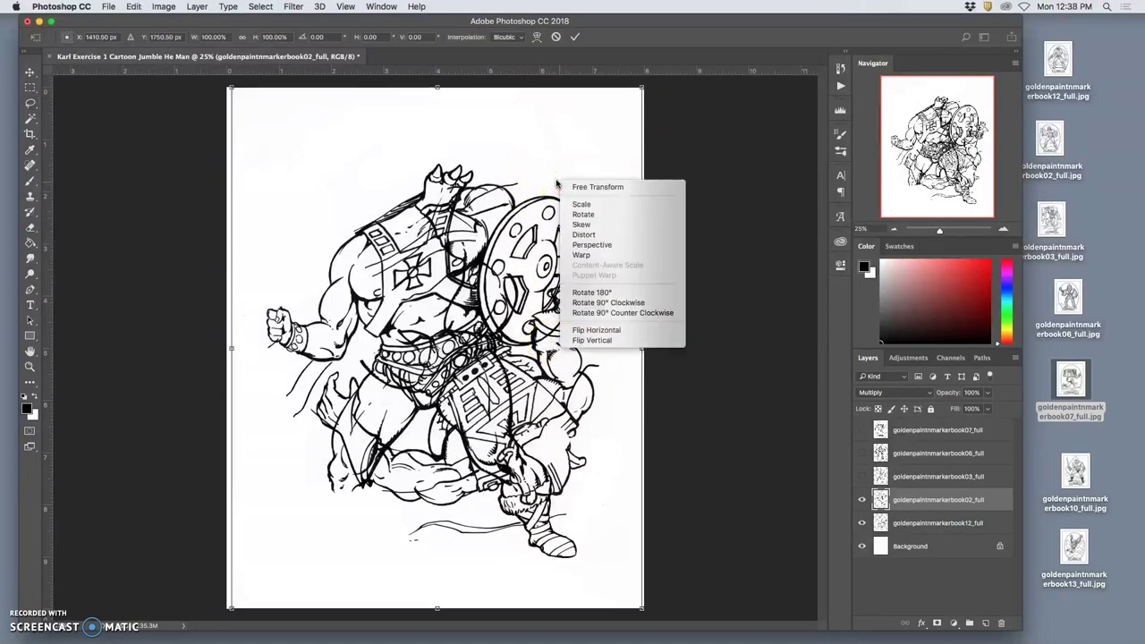
{"action": "left_click", "coordinate": [613, 330]}
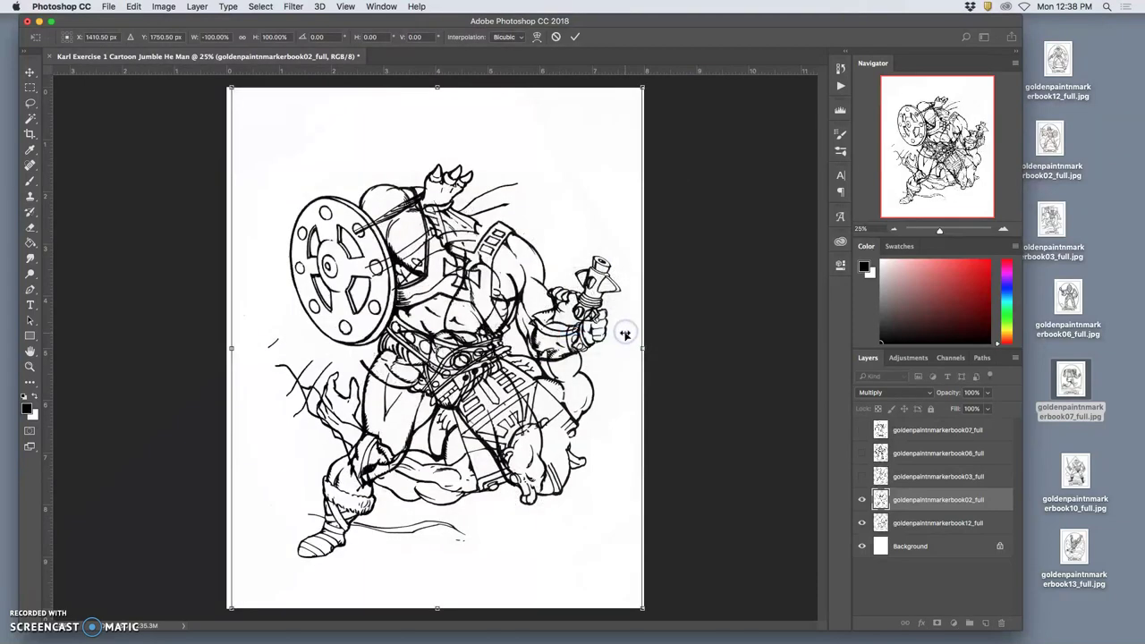
{"action": "left_click_drag", "start_coordinate": [686, 339], "coordinate": [339, 502]}
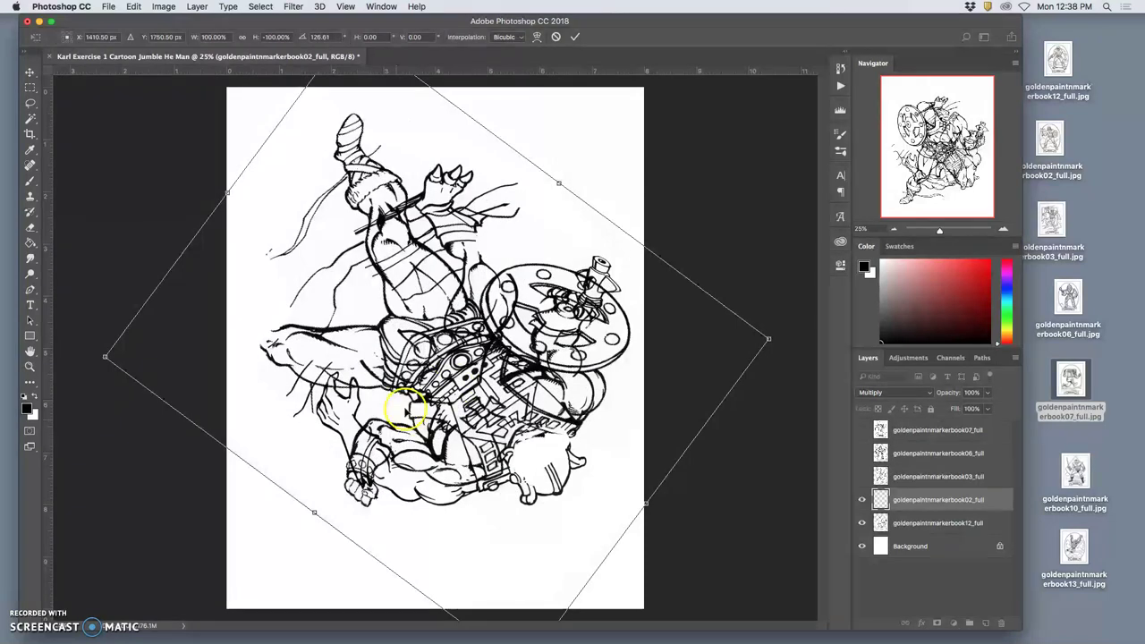
{"action": "left_click_drag", "start_coordinate": [768, 336], "coordinate": [700, 315]}
- Turn it further to roughly -165°, nearly upside down, and position it near centre
{"action": "left_click_drag", "start_coordinate": [350, 265], "coordinate": [384, 269]}
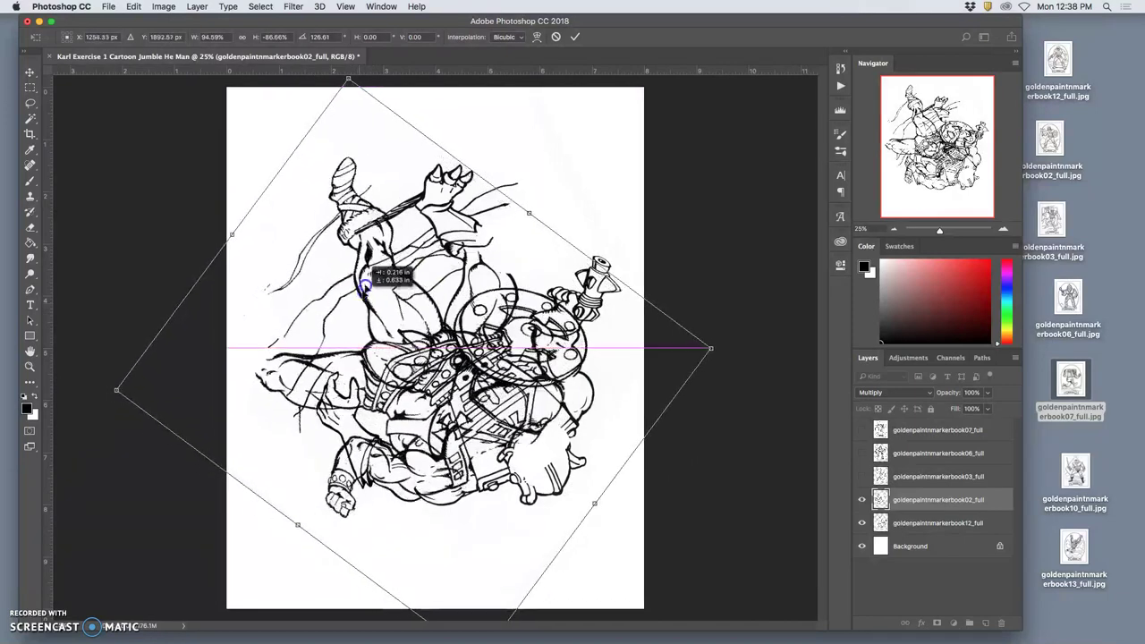
{"action": "left_click", "coordinate": [695, 251]}
{"action": "left_click_drag", "start_coordinate": [711, 414], "coordinate": [490, 481]}
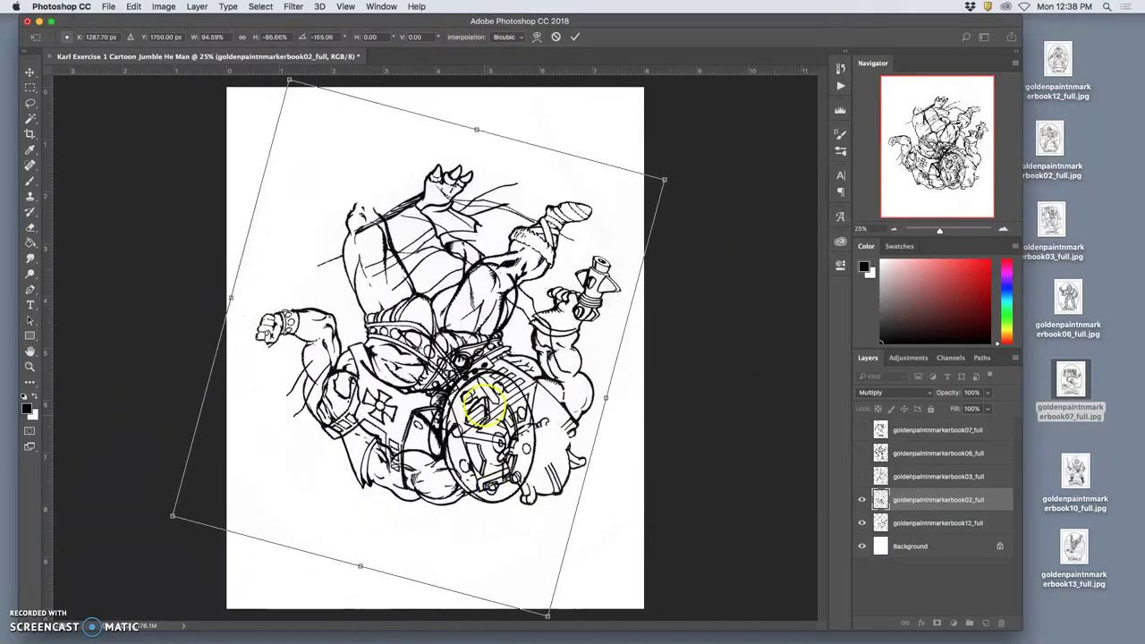
{"action": "left_click_drag", "start_coordinate": [485, 403], "coordinate": [467, 381]}
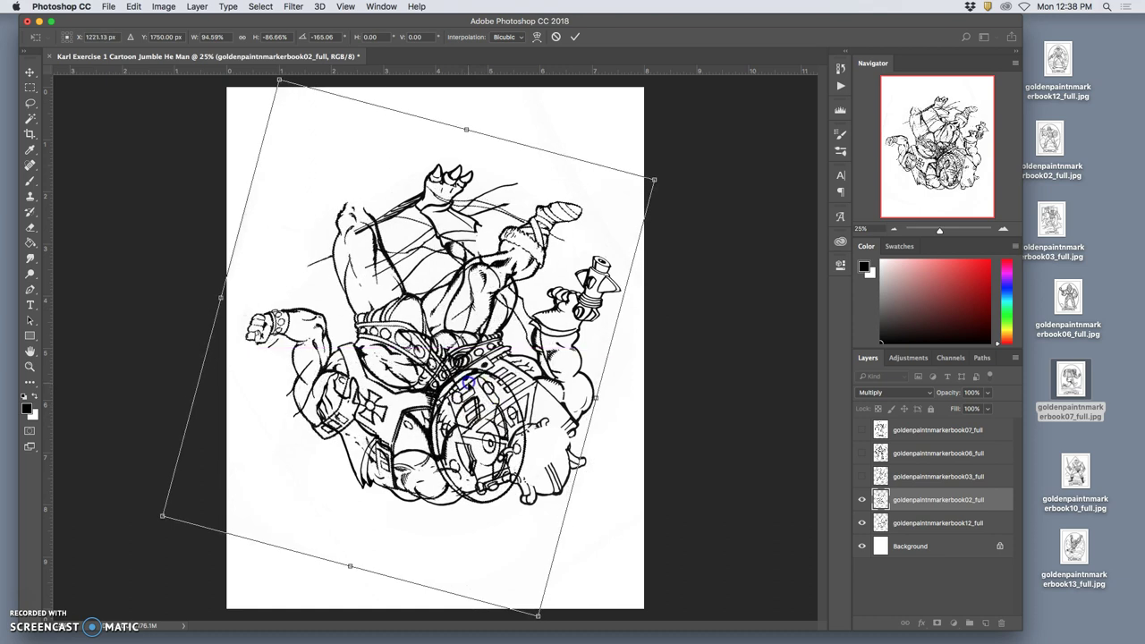
{"action": "key", "text": "Return"}
{"action": "key", "text": "l"}
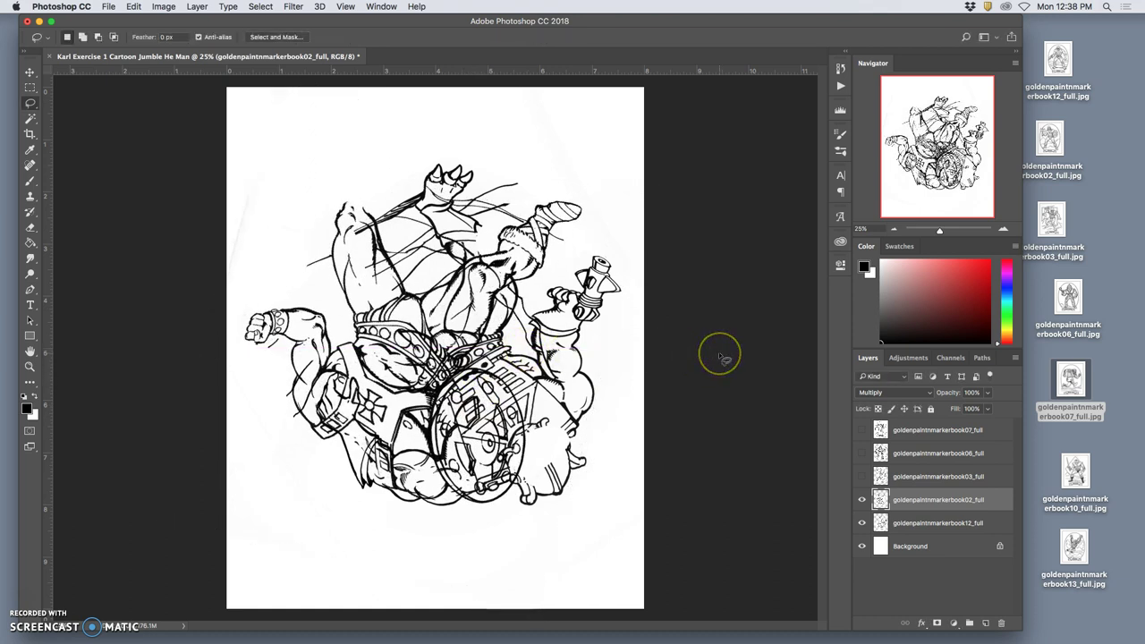
{"action": "mouse_move", "coordinate": [594, 360]}
{"action": "left_mouse_down"}
{"action": "mouse_move", "coordinate": [583, 327]}
{"action": "mouse_move", "coordinate": [557, 338]}
{"action": "left_mouse_up"}
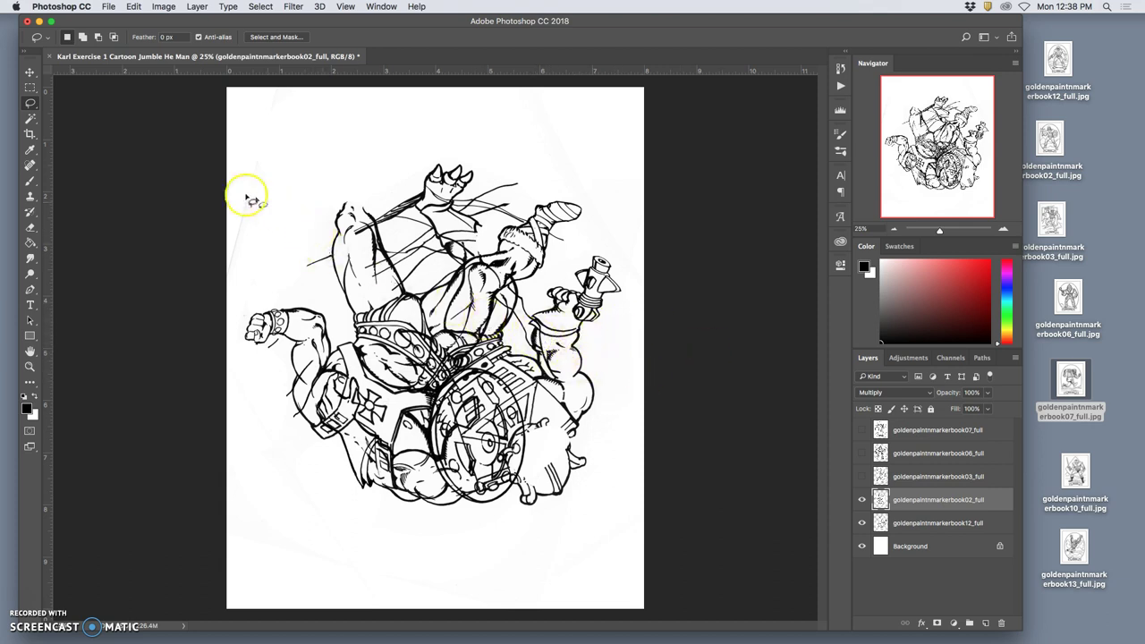
{"action": "left_click", "coordinate": [861, 499]}
{"action": "left_click", "coordinate": [862, 499]}
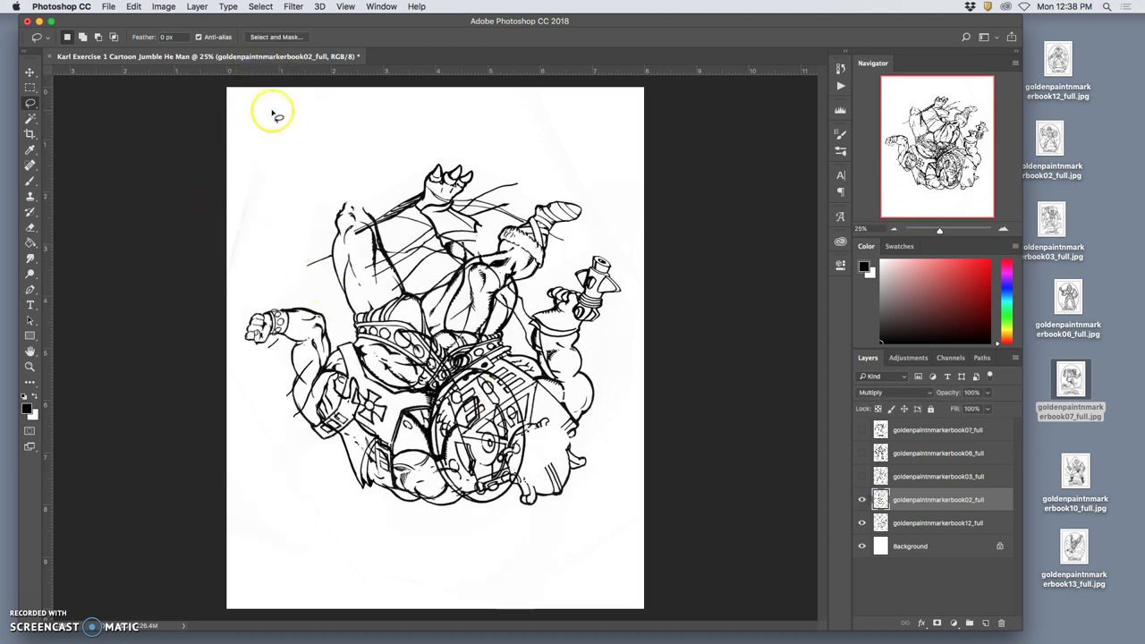
{"action": "mouse_move", "coordinate": [201, 86]}
{"action": "left_mouse_down"}
{"action": "mouse_move", "coordinate": [180, 366]}
{"action": "mouse_move", "coordinate": [295, 235]}
{"action": "left_mouse_up"}
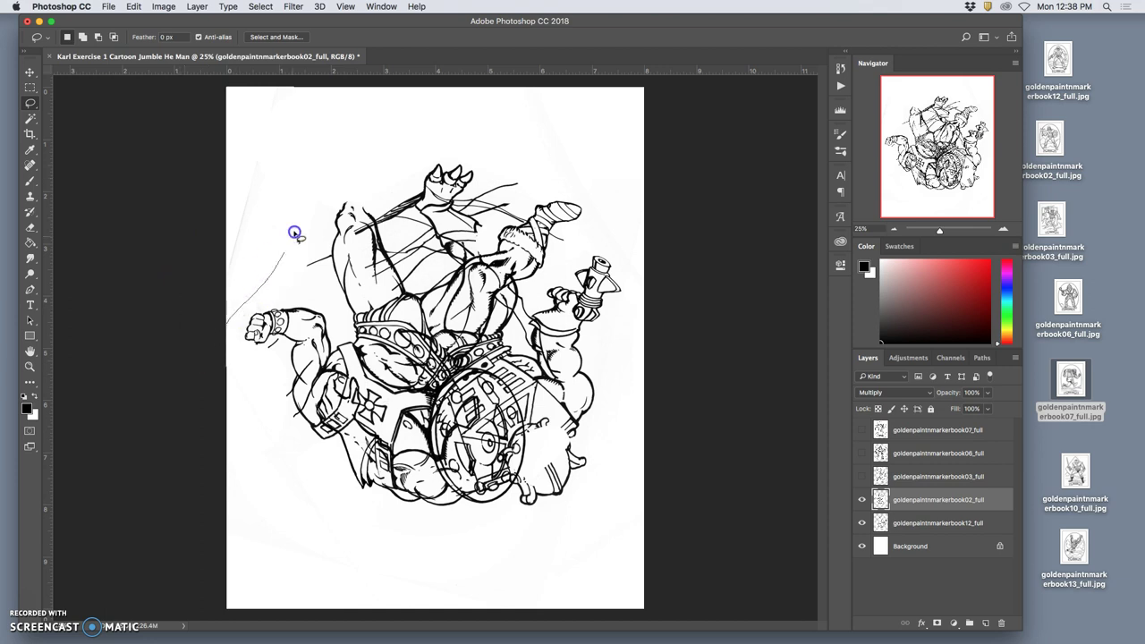
{"action": "left_click_drag", "start_coordinate": [344, 111], "coordinate": [347, 114]}
{"action": "left_click", "coordinate": [402, 133]}
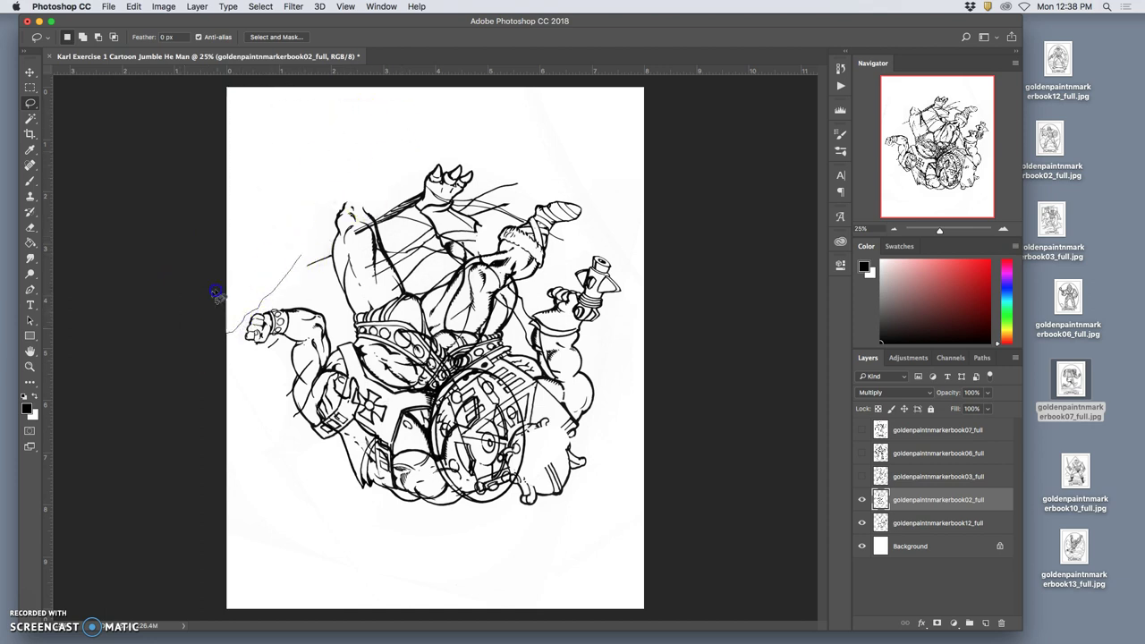
{"action": "left_click_drag", "start_coordinate": [216, 293], "coordinate": [220, 296]}
{"action": "left_click", "coordinate": [313, 256]}
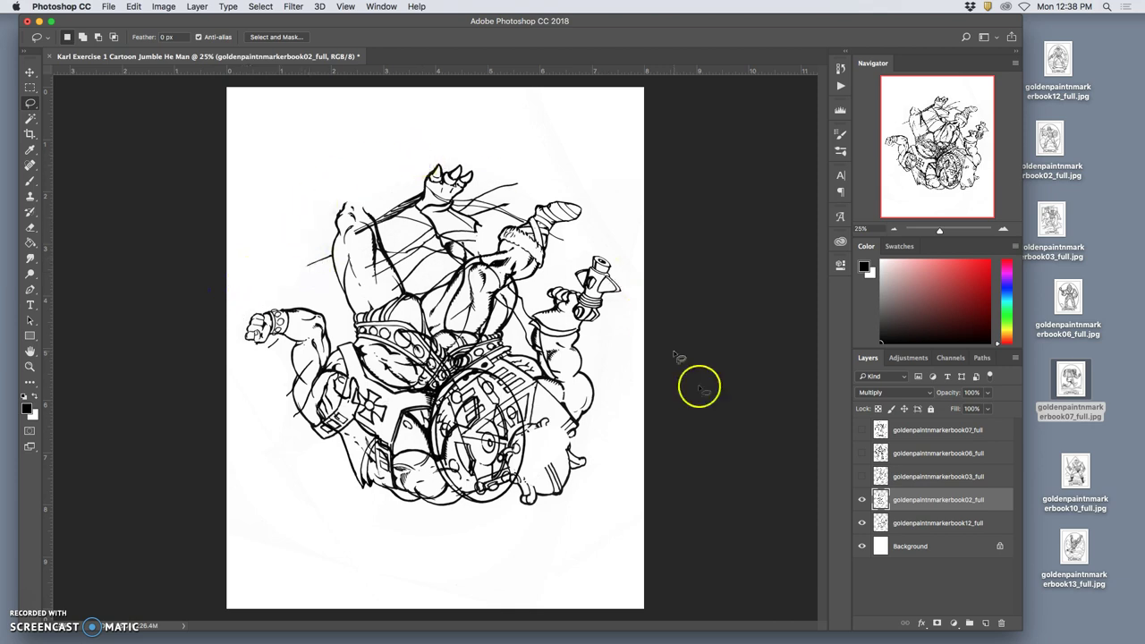
- Show and select the goldenpaintnmarkerbook03_full Skeletor layer and put it into Warp
{"action": "left_click", "coordinate": [862, 476]}
{"action": "left_click", "coordinate": [917, 479]}
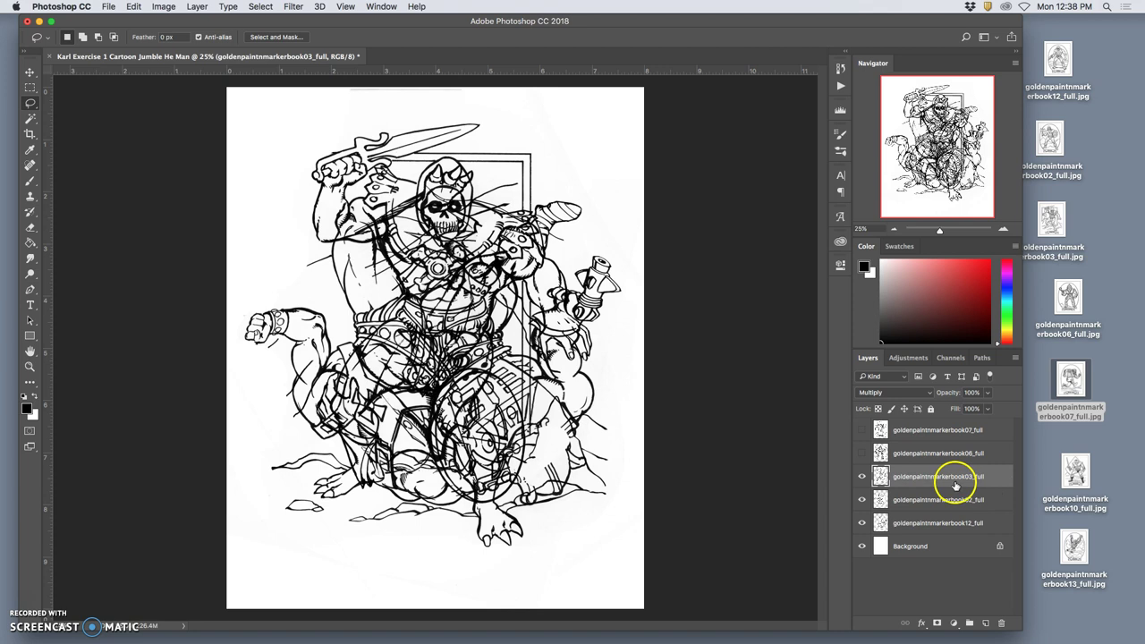
{"action": "key", "text": "ctrl+t"}
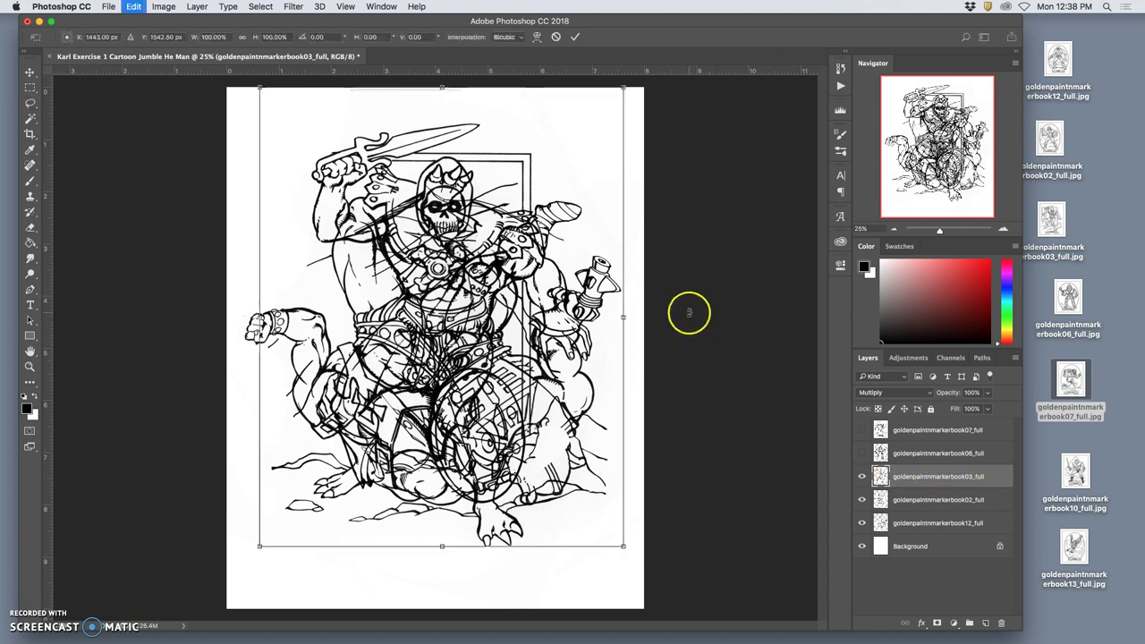
{"action": "right_click", "coordinate": [598, 193]}
{"action": "left_click", "coordinate": [616, 267]}
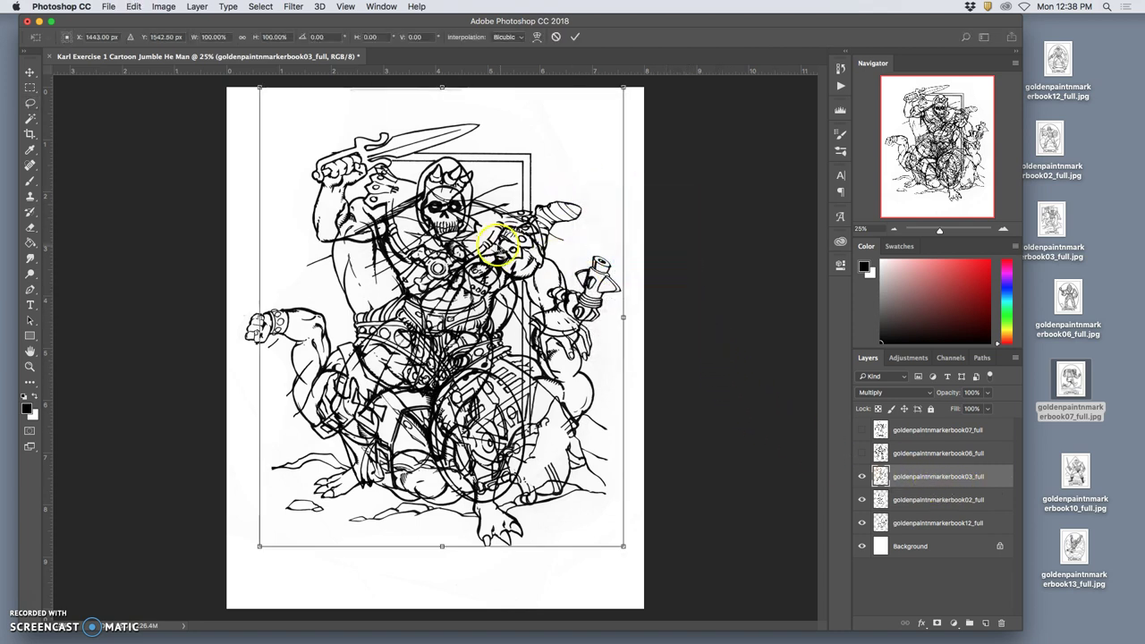
- Bend the upper-right up, pull the lower-left out, stretch the bottom down, and apply
{"action": "left_click_drag", "start_coordinate": [531, 192], "coordinate": [567, 173]}
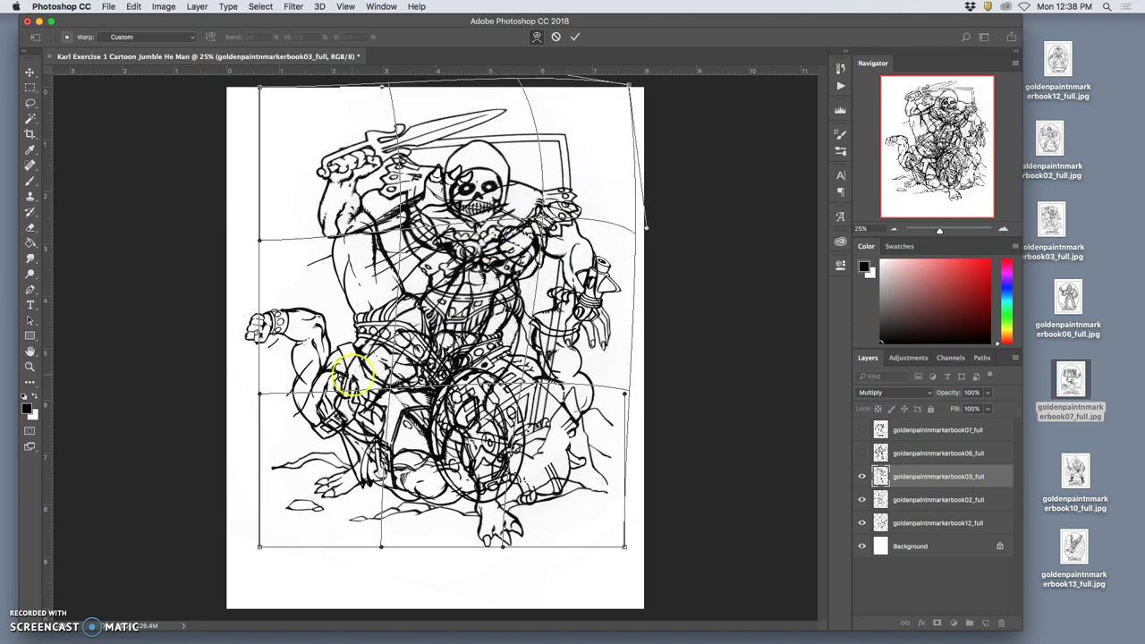
{"action": "left_click_drag", "start_coordinate": [340, 384], "coordinate": [302, 468]}
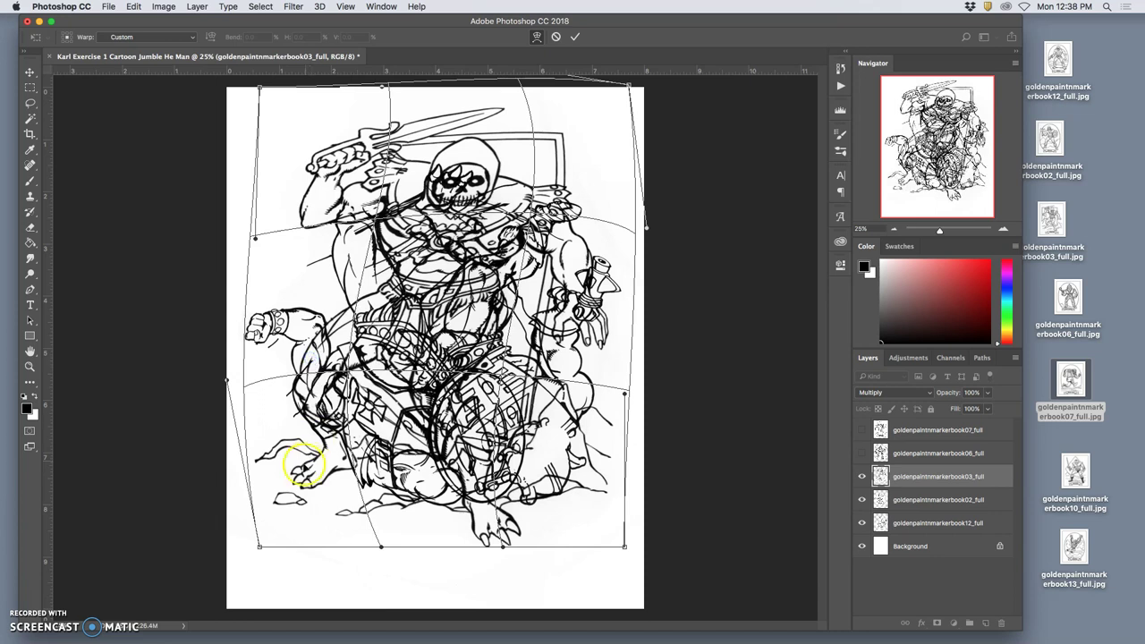
{"action": "mouse_move", "coordinate": [586, 534]}
{"action": "left_mouse_down"}
{"action": "mouse_move", "coordinate": [584, 567]}
{"action": "mouse_move", "coordinate": [580, 539]}
{"action": "left_mouse_up"}
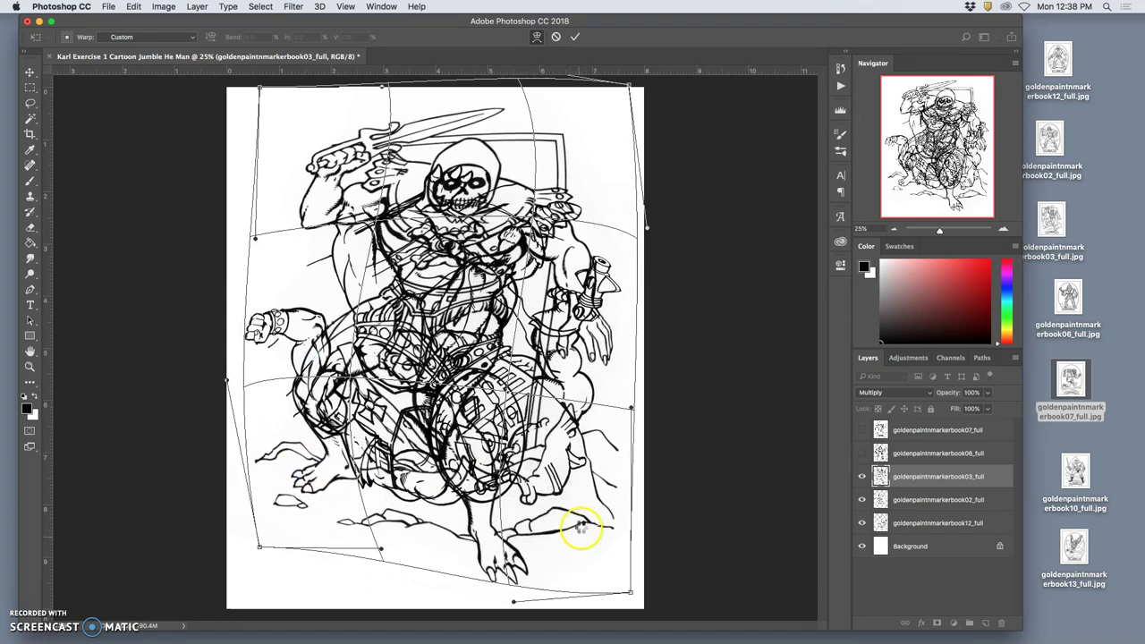
{"action": "key", "text": "Return"}
{"action": "key", "text": "l"}
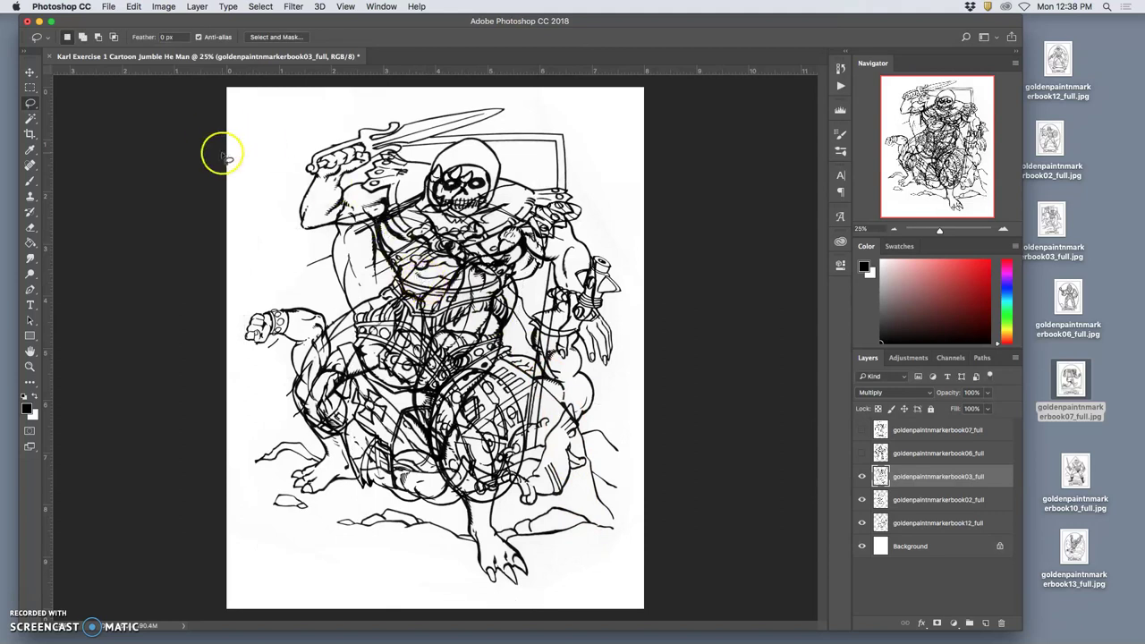